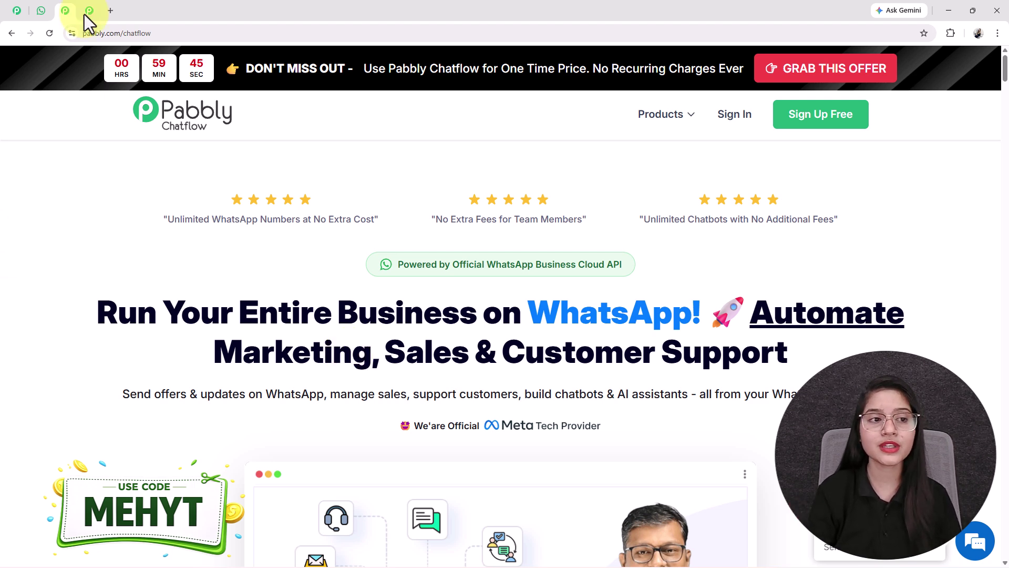
Step: Bring up the finished 'Automate Your Enti…' flow in the Chatflow editor tab
click(22, 13)
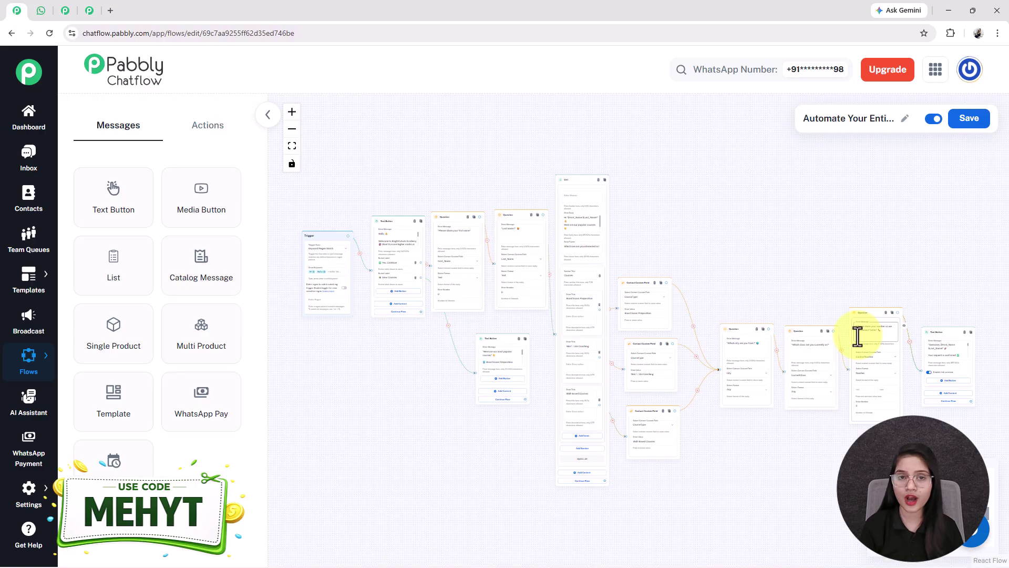
Step: In the WhatsApp chat, send Hi to start the chatbot and agree to continue
click(41, 11)
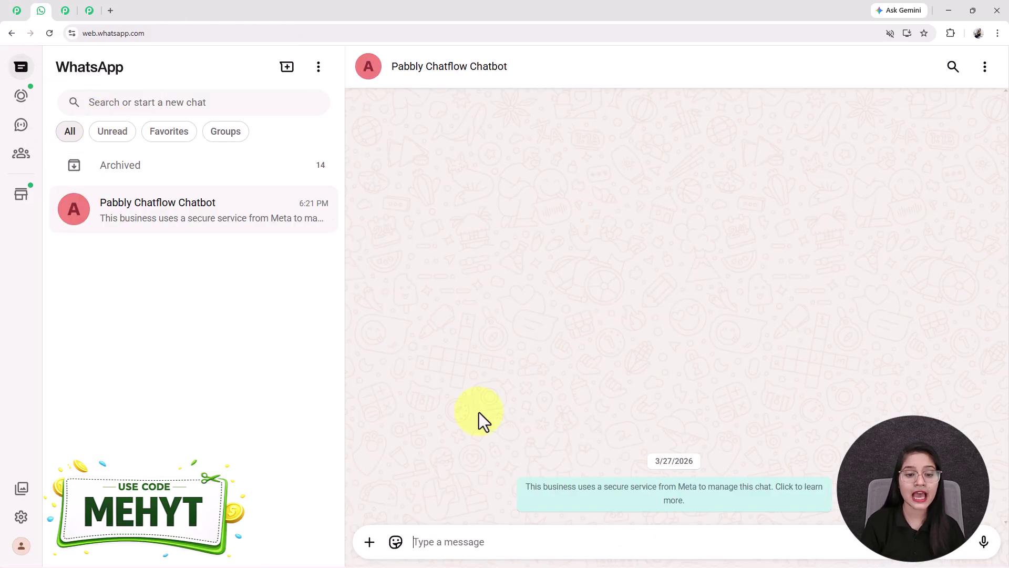
text(Hi)
key(Return)
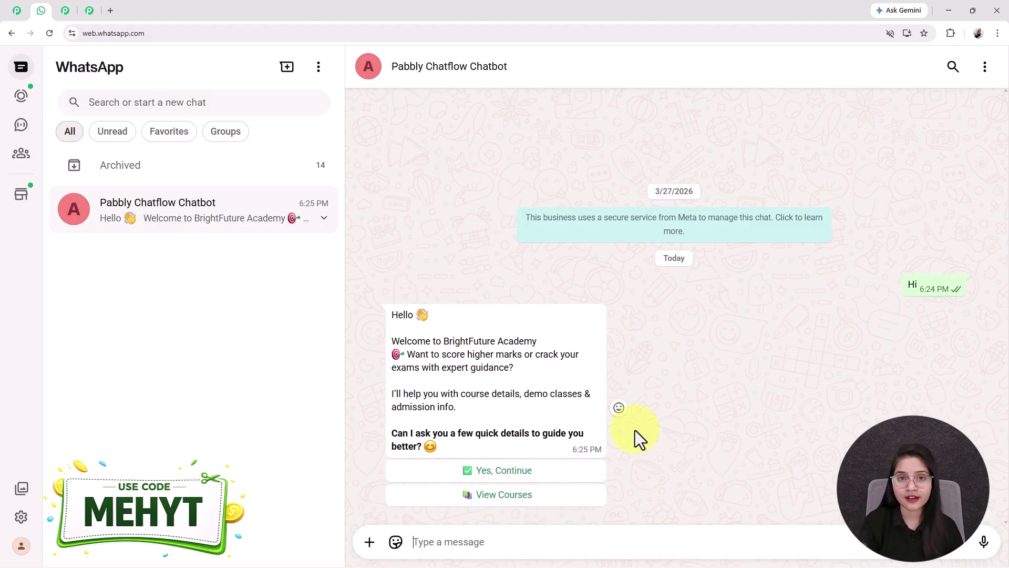
click(515, 473)
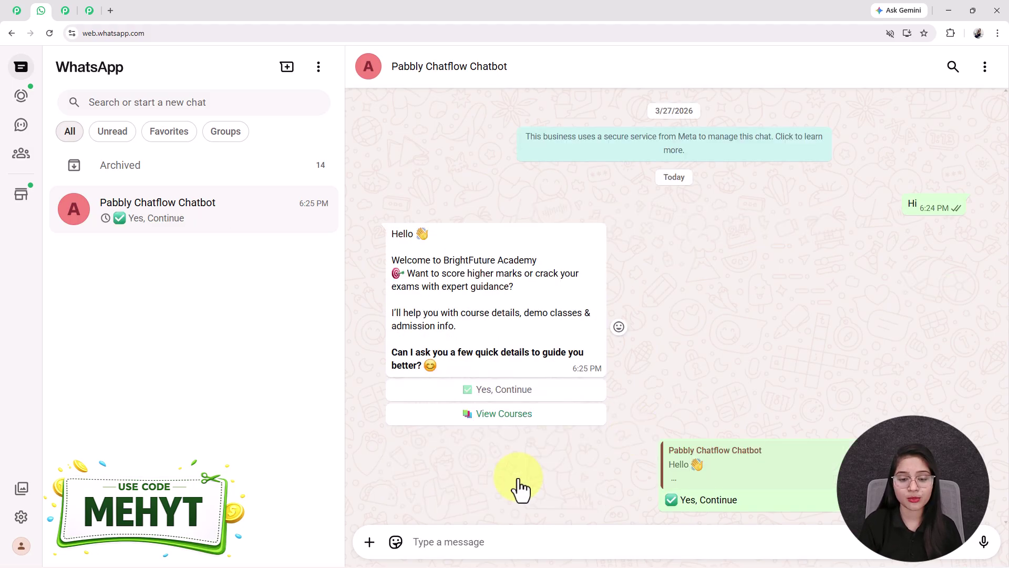
Step: Answer the name questions with first name Test and last name User
text(Test)
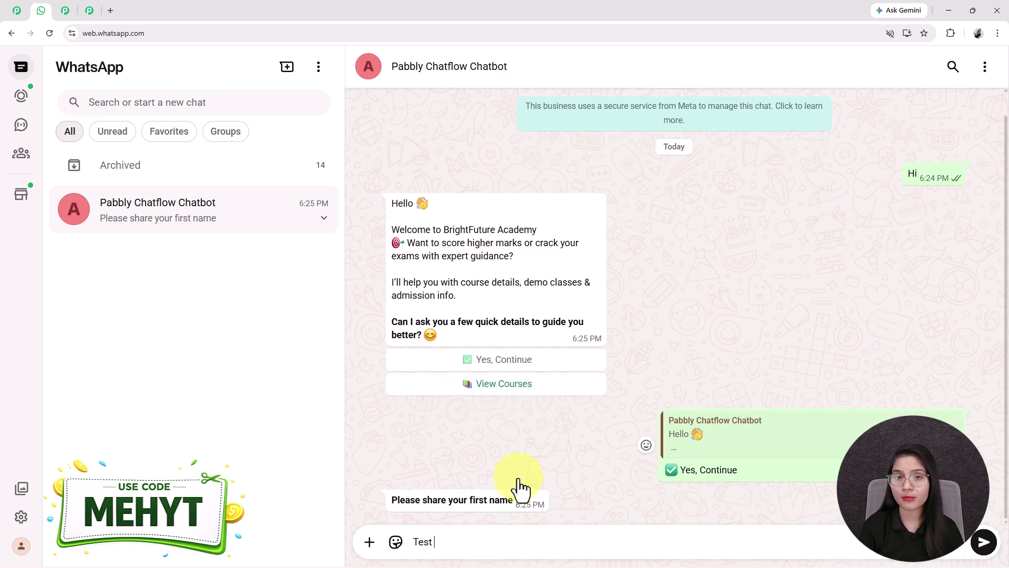
key(Return)
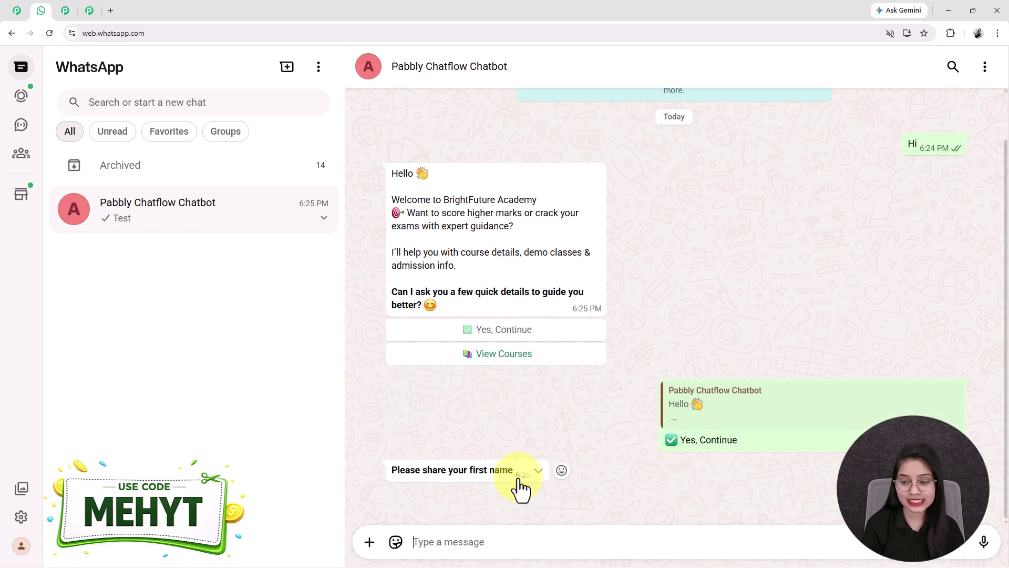
text(User)
key(Return)
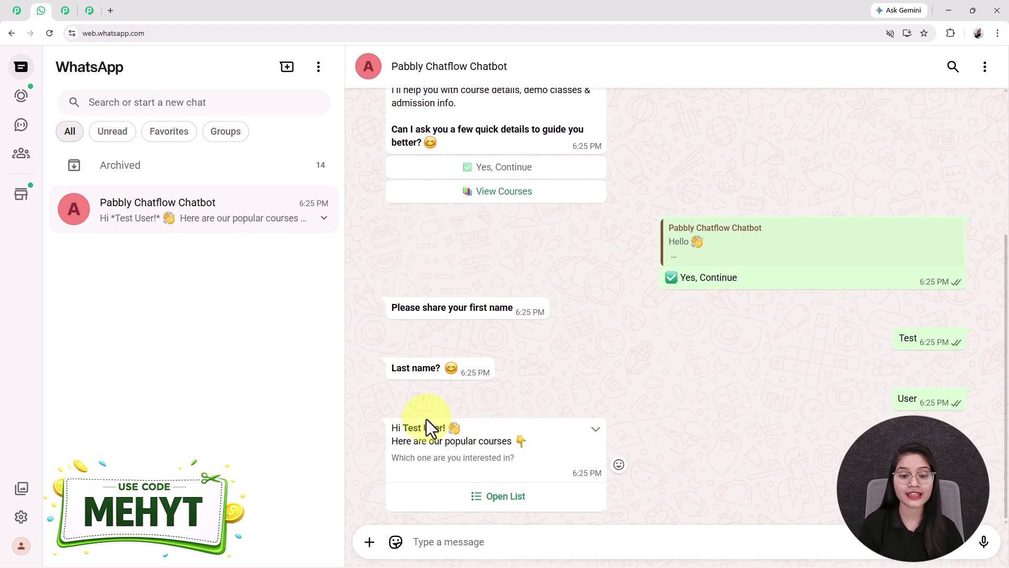
Step: Highlight the personalised Test User reply and open the popular-courses list
drag(399, 428, 446, 428)
drag(952, 343, 889, 338)
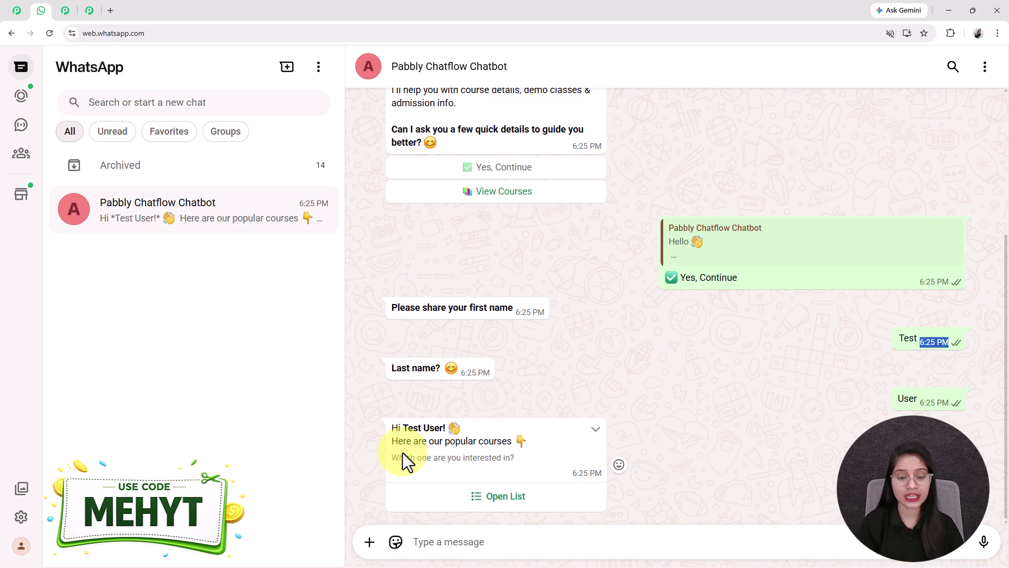
click(541, 496)
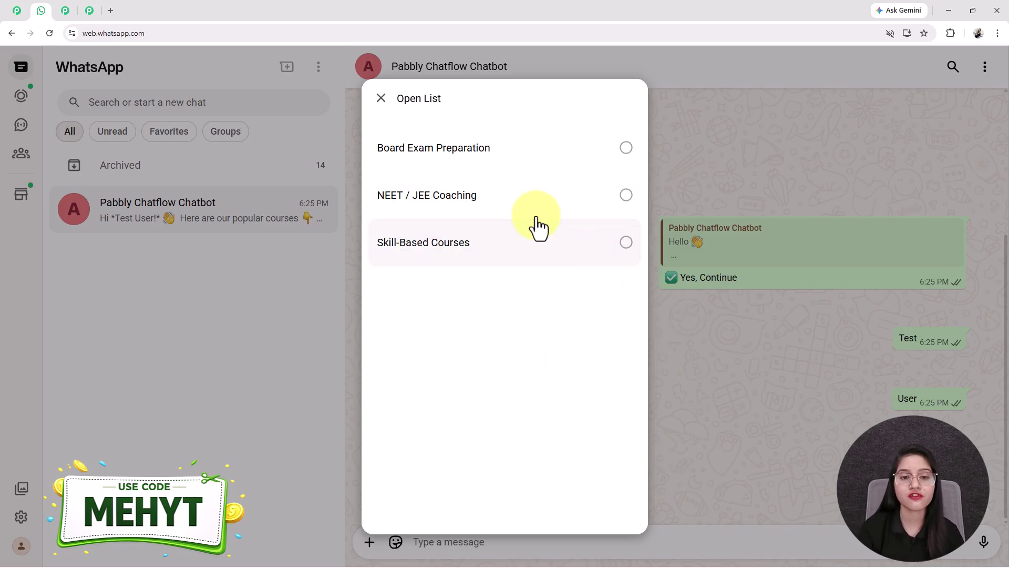
Step: Send Board Exam Preparation as the course, then answer the city question with Indore
click(469, 159)
click(606, 492)
text(nkdj)
key(BackSpace)
key(BackSpace)
key(BackSpace)
key(BackSpace)
text(hj)
key(BackSpace)
key(BackSpace)
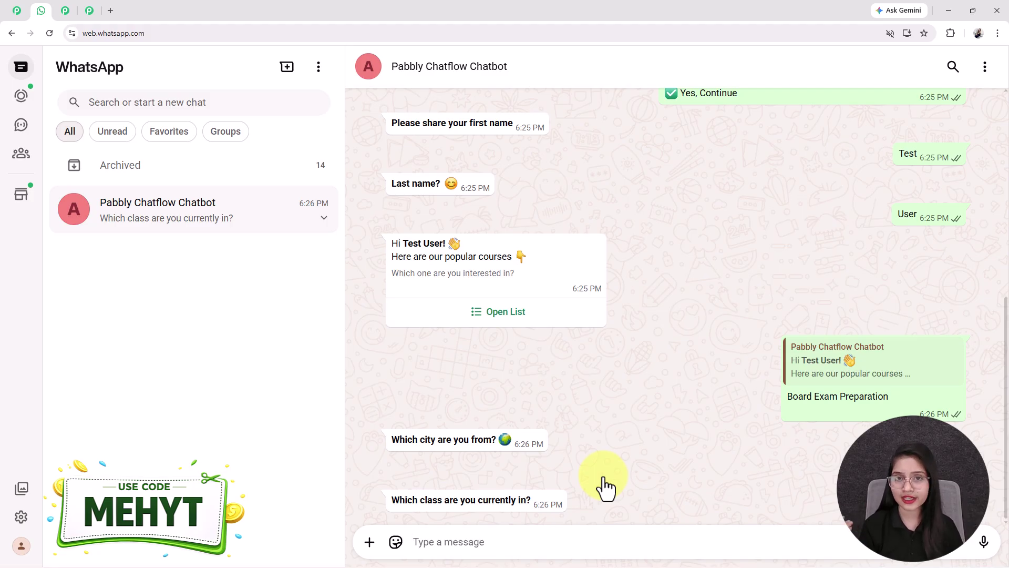
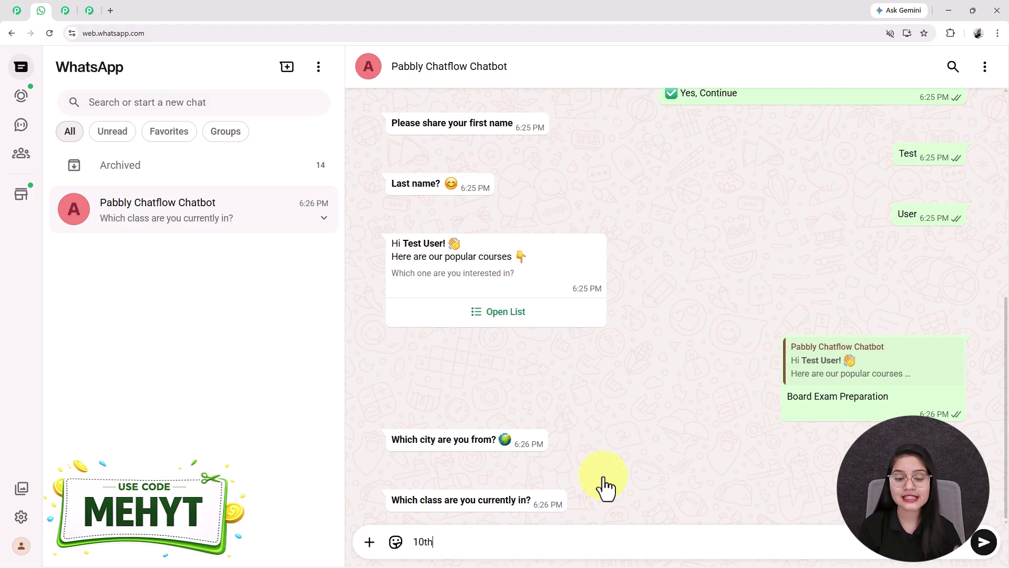
Step: Answer the class question with 10th and send a phone number
key(Return)
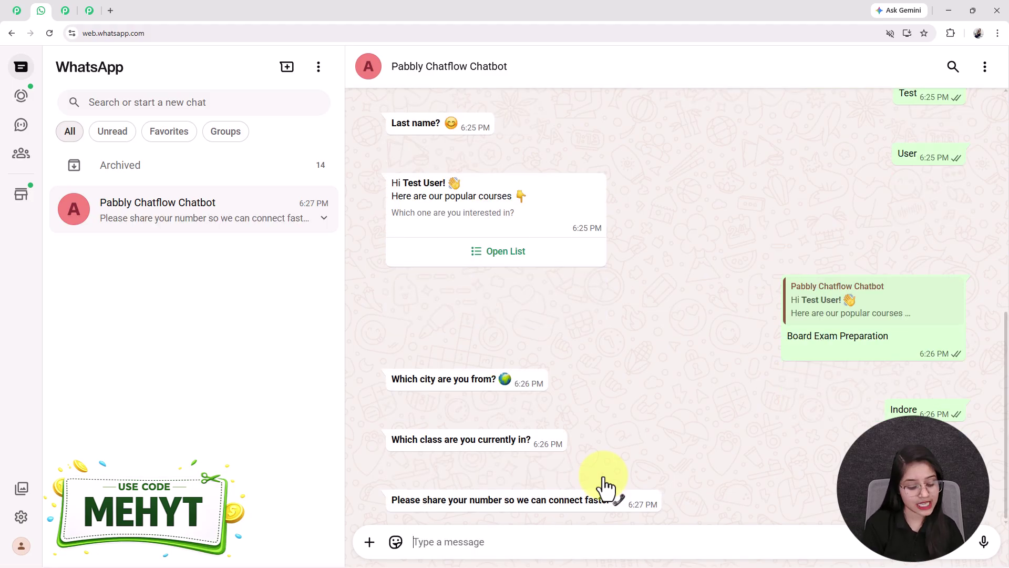
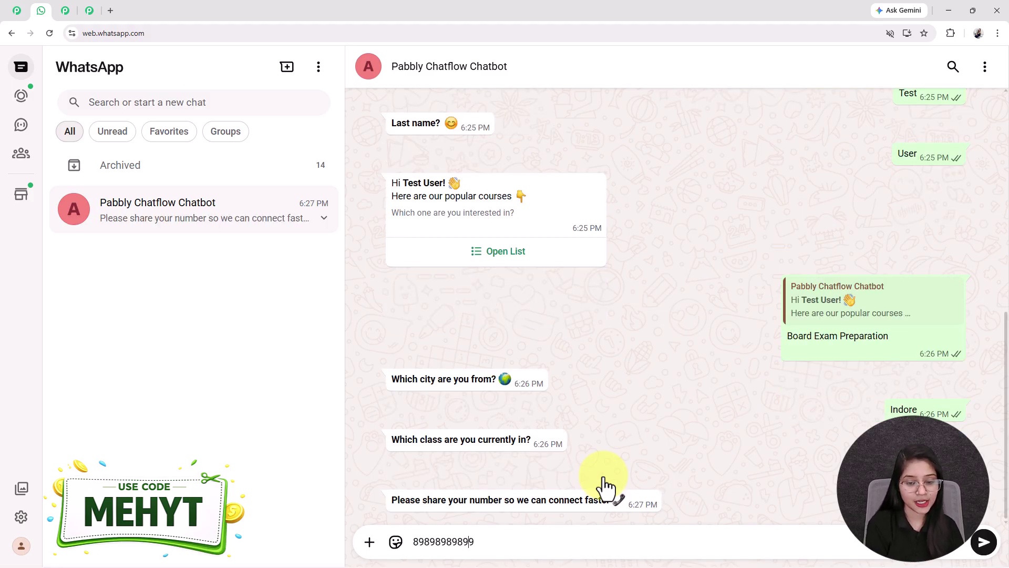
key(Return)
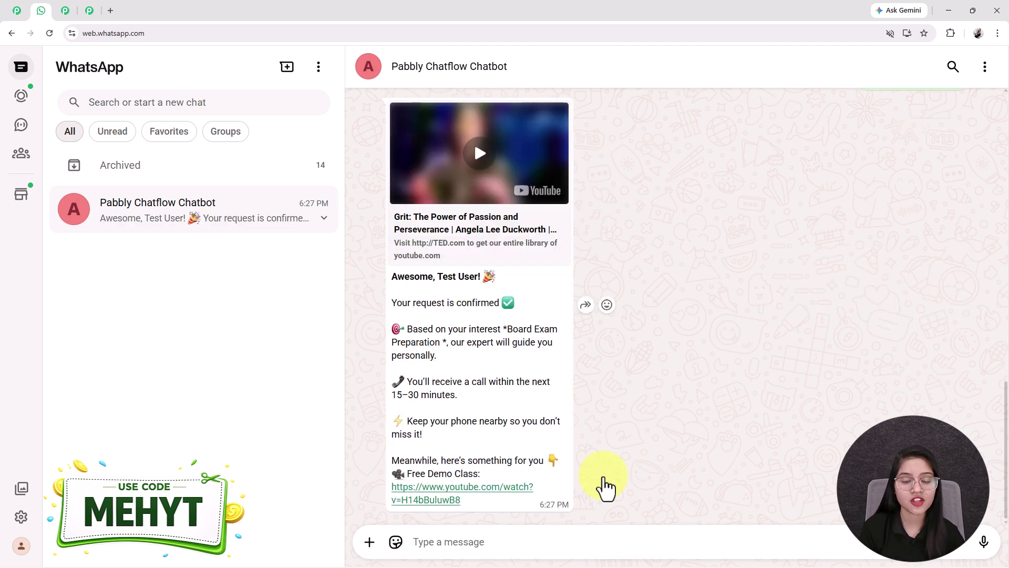
drag(436, 277, 521, 286)
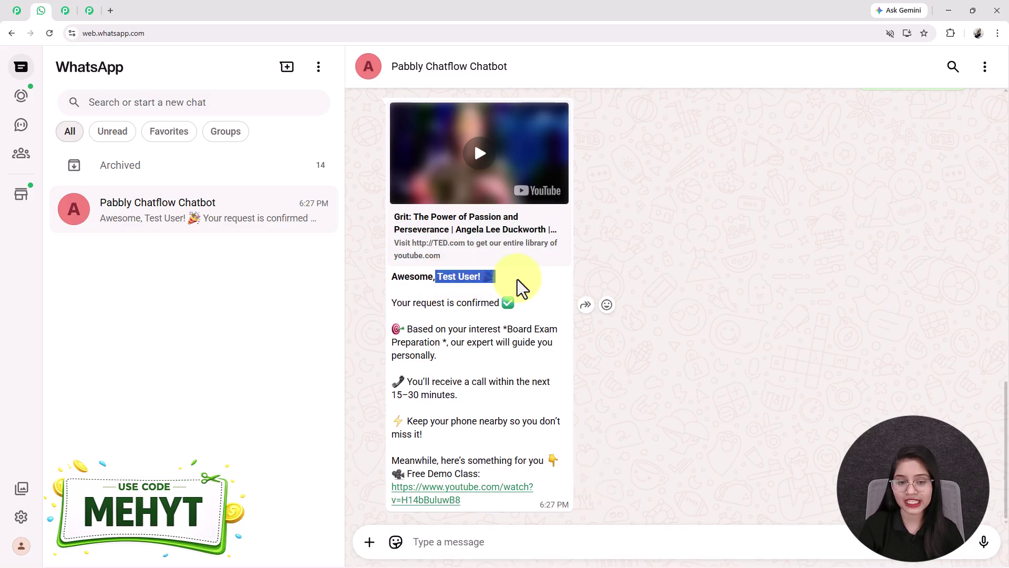
scroll(851, 243, up, 7)
scroll(894, 135, up, 3)
scroll(585, 322, down, 10)
click(491, 333)
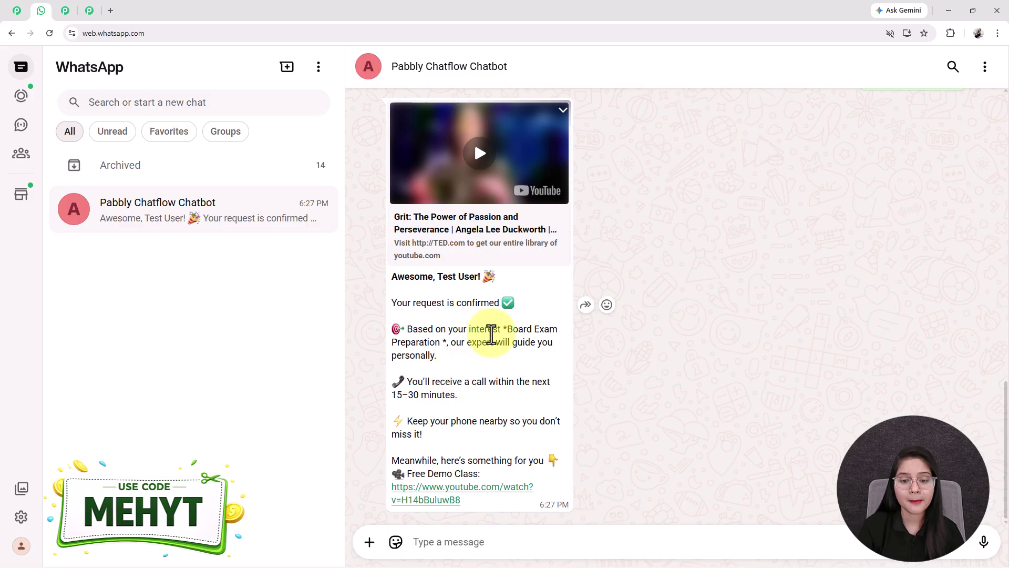
drag(507, 329, 440, 347)
drag(475, 406, 406, 385)
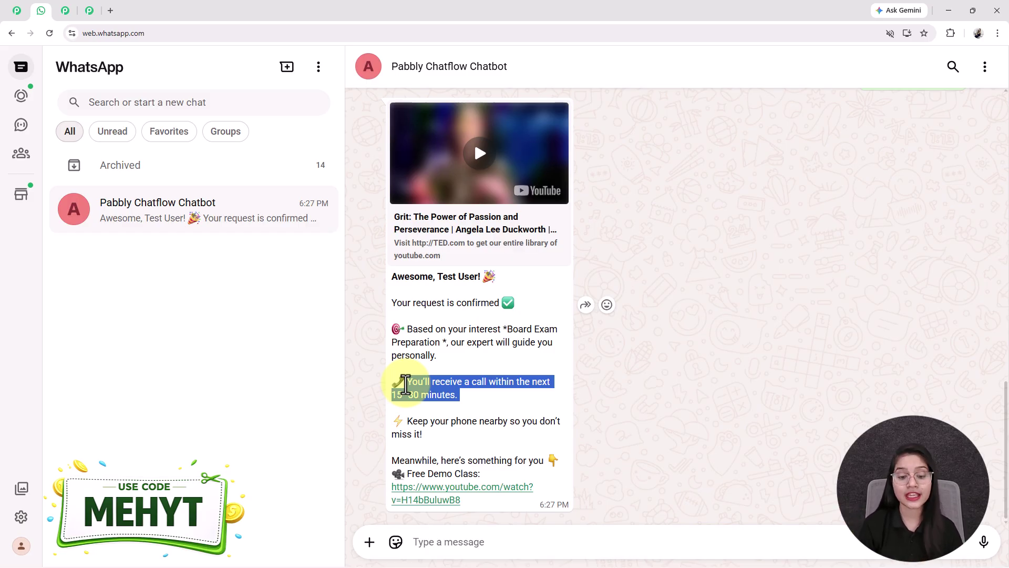
click(473, 516)
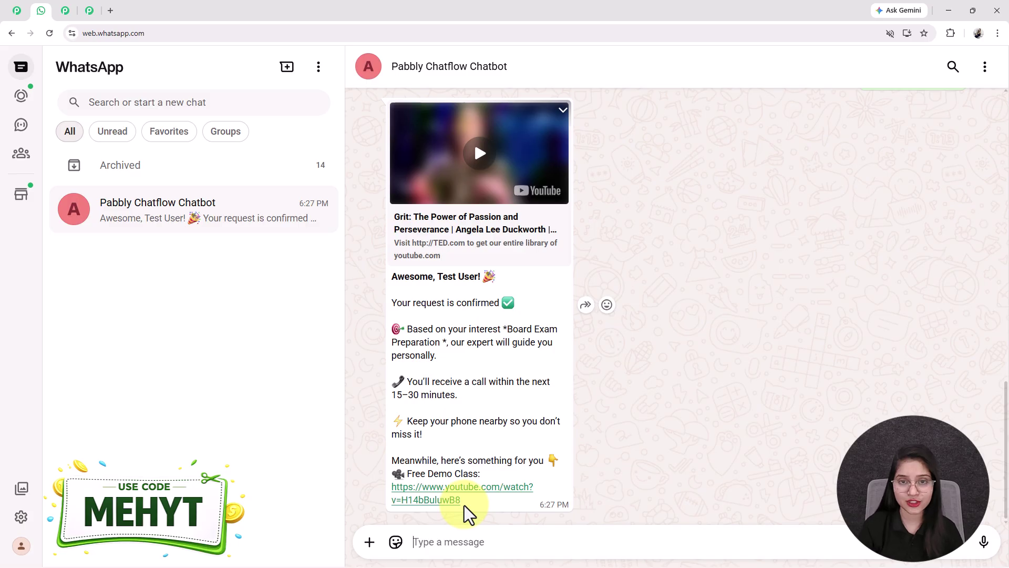
scroll(470, 515, up, 10)
scroll(465, 507, up, 8)
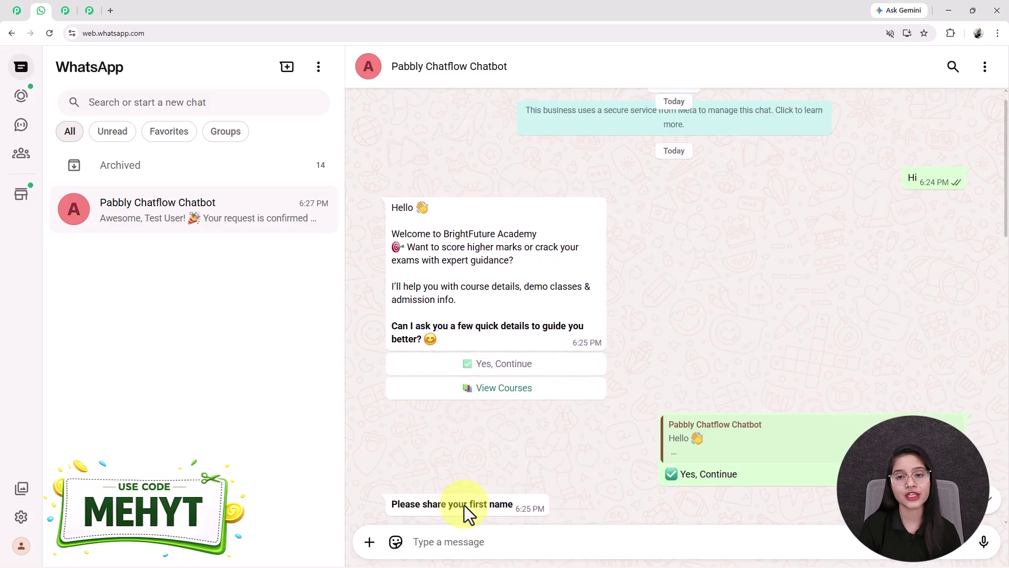
scroll(465, 506, down, 6)
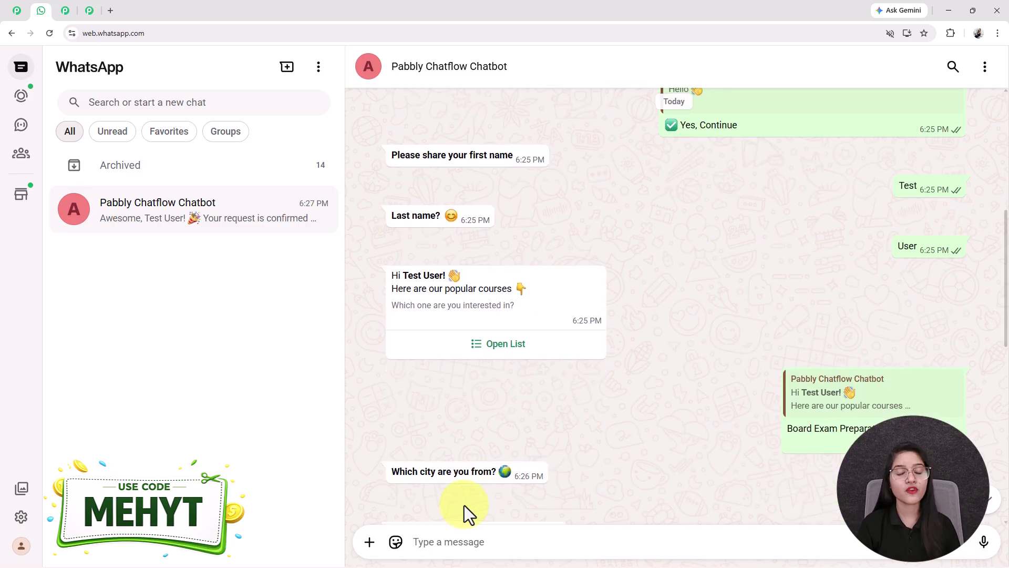
scroll(465, 506, down, 1)
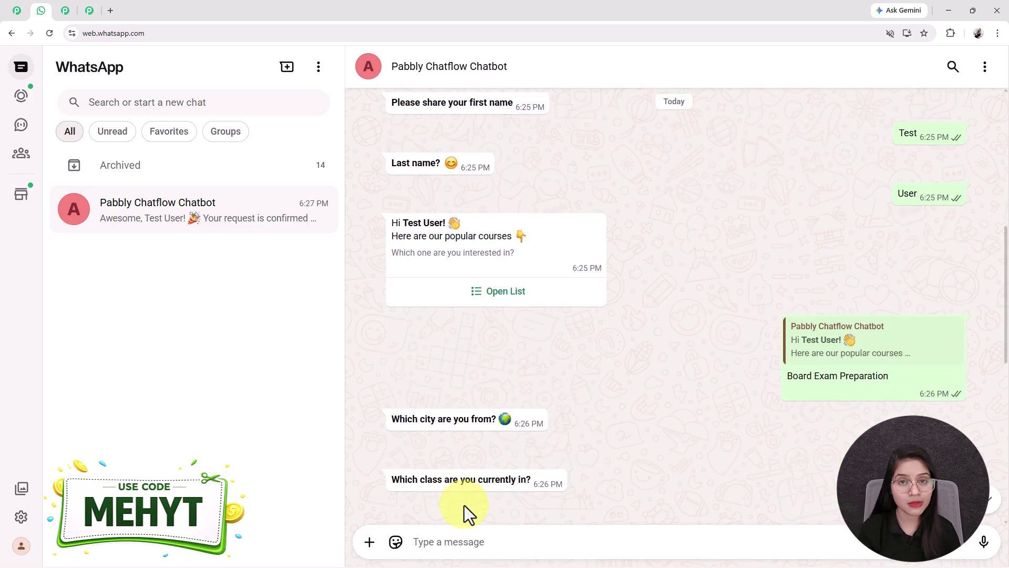
scroll(465, 506, up, 8)
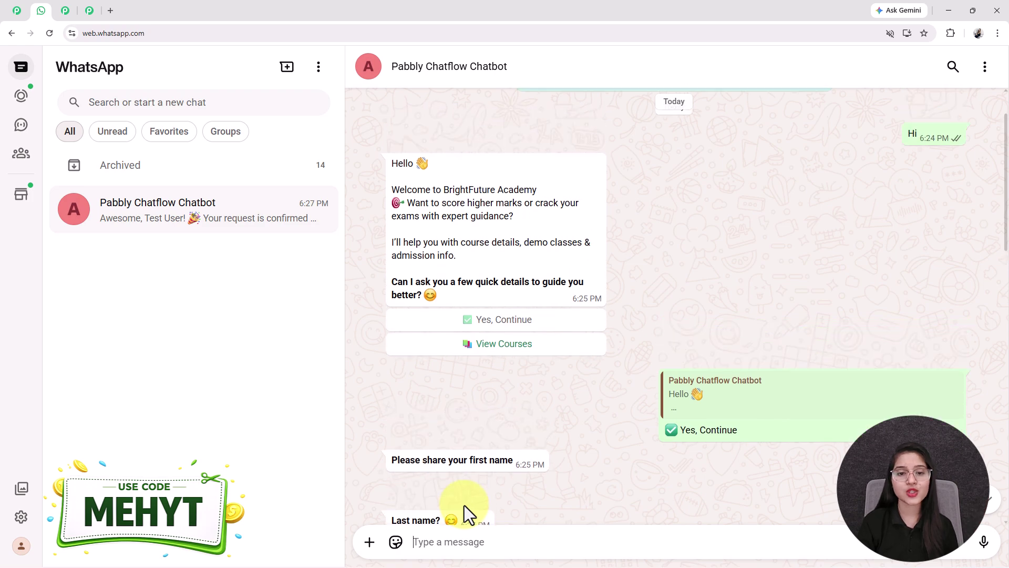
scroll(464, 506, down, 5)
scroll(465, 506, down, 12)
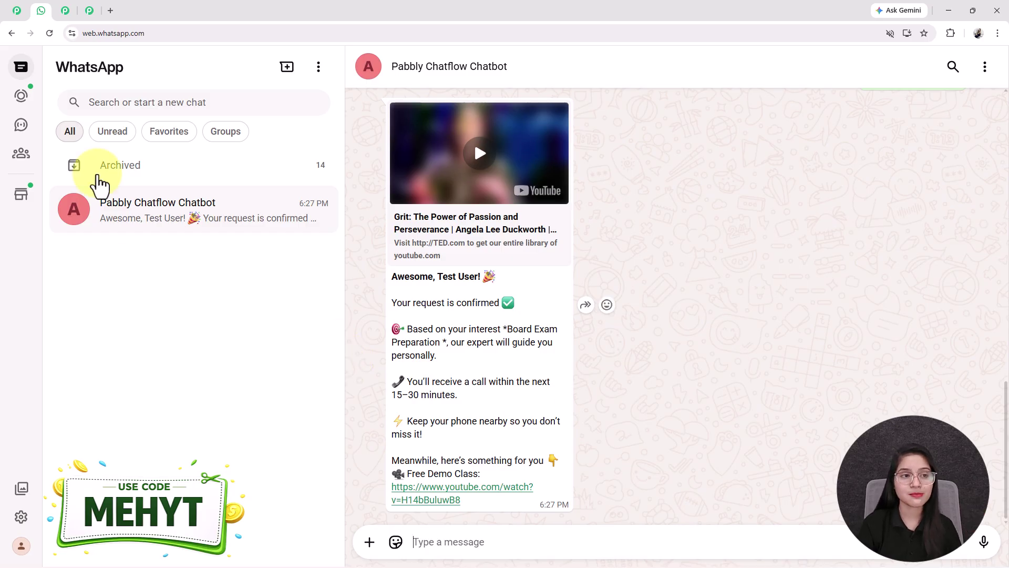
Step: Glance at the pabbly.com/chatflow page, then scroll through the WhatsApp test conversation
click(65, 11)
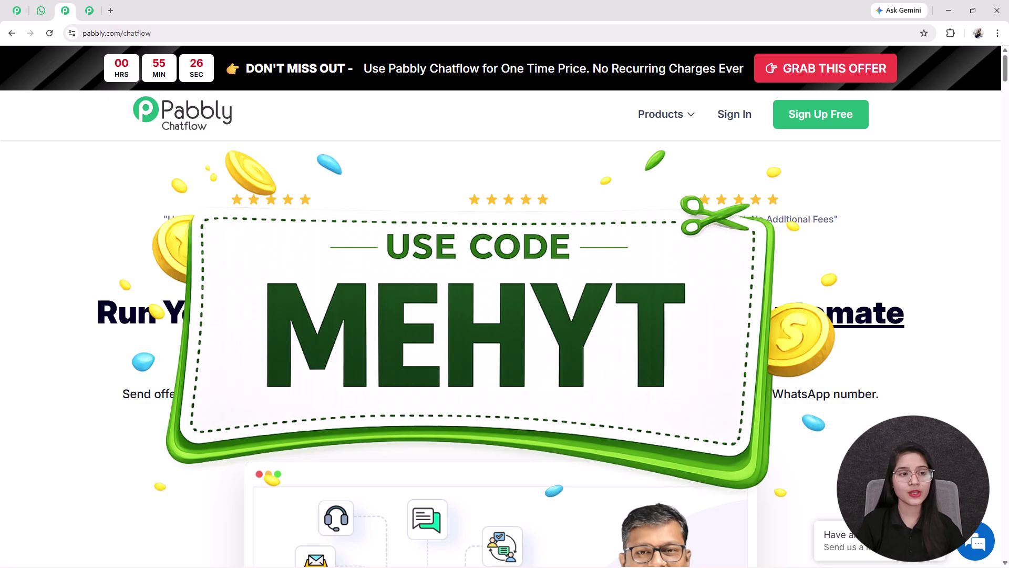
click(45, 9)
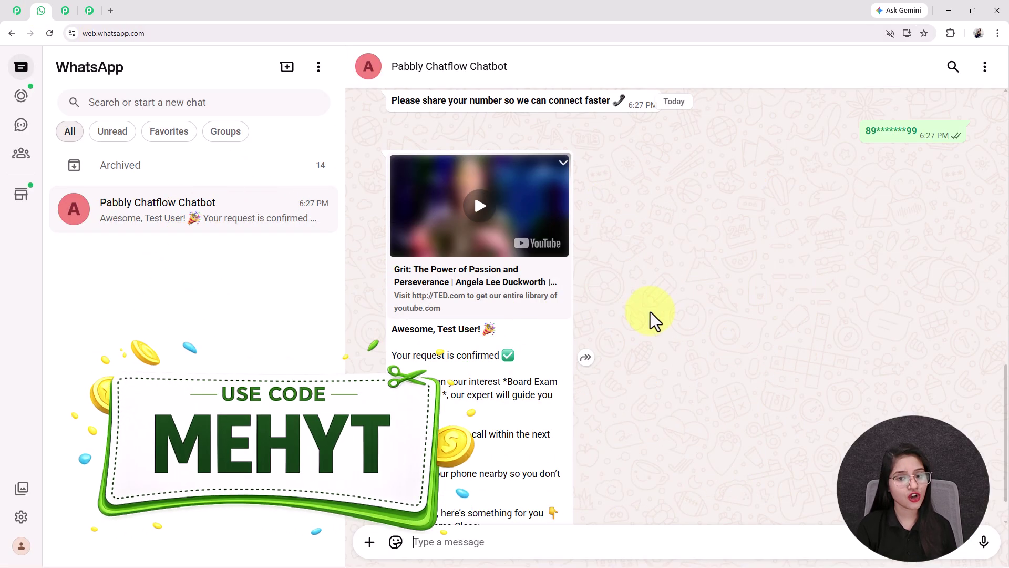
scroll(652, 314, up, 5)
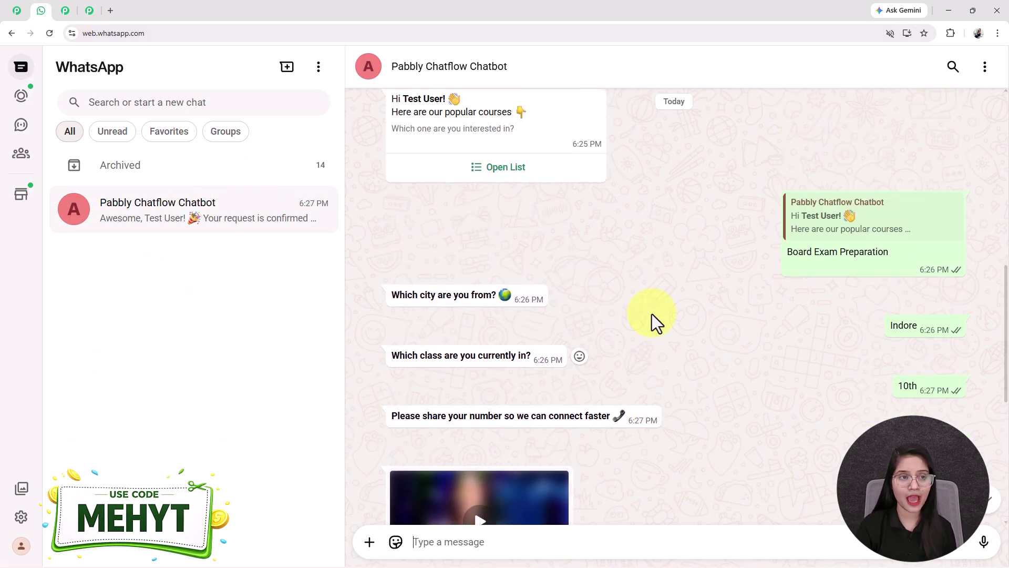
scroll(652, 314, down, 5)
Step: Load pabbly.com/chatflow in a new tab and dismiss the limited-time offer popup
click(111, 10)
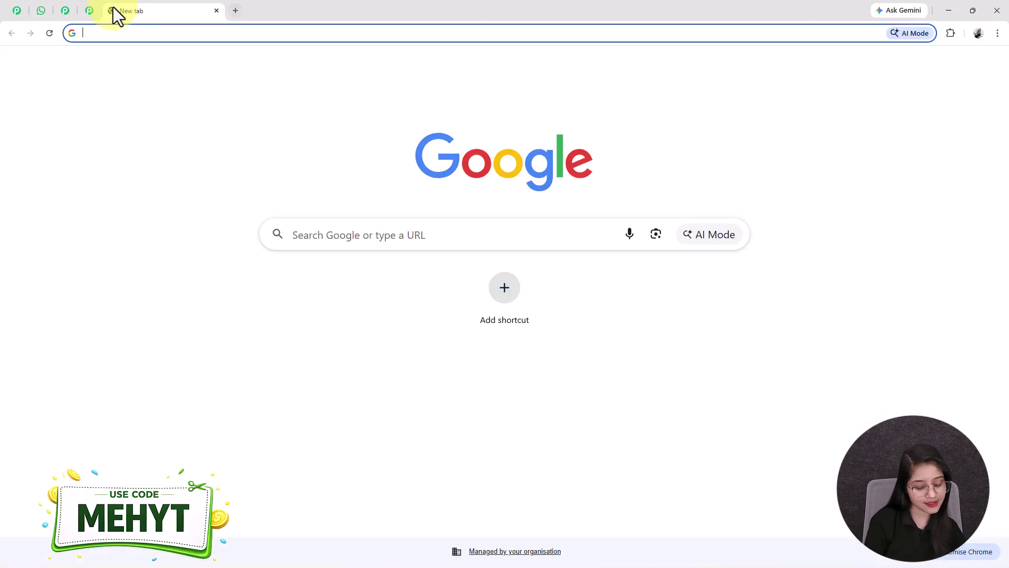
text(pabbly.com/chatflow)
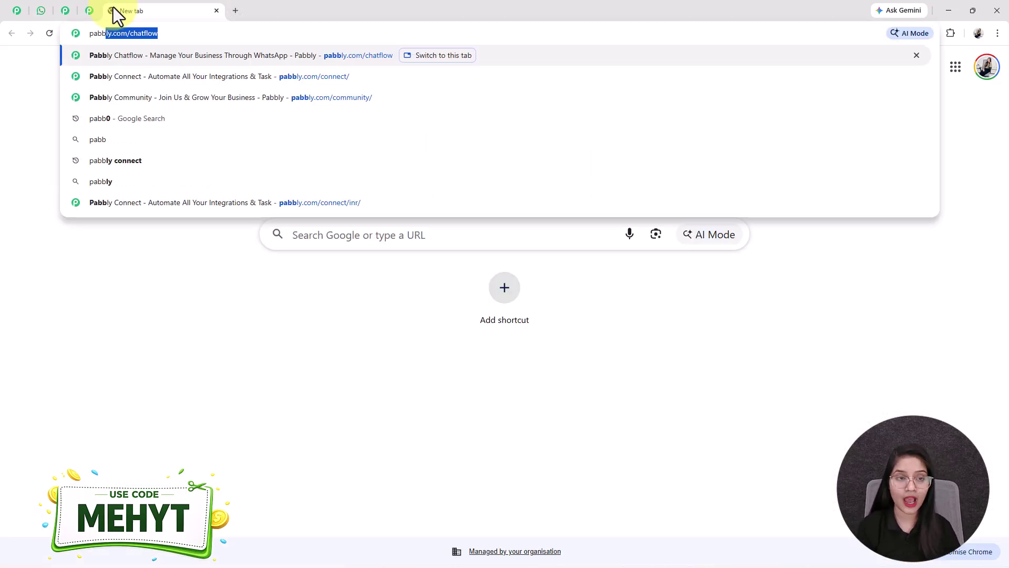
key(Right)
key(Return)
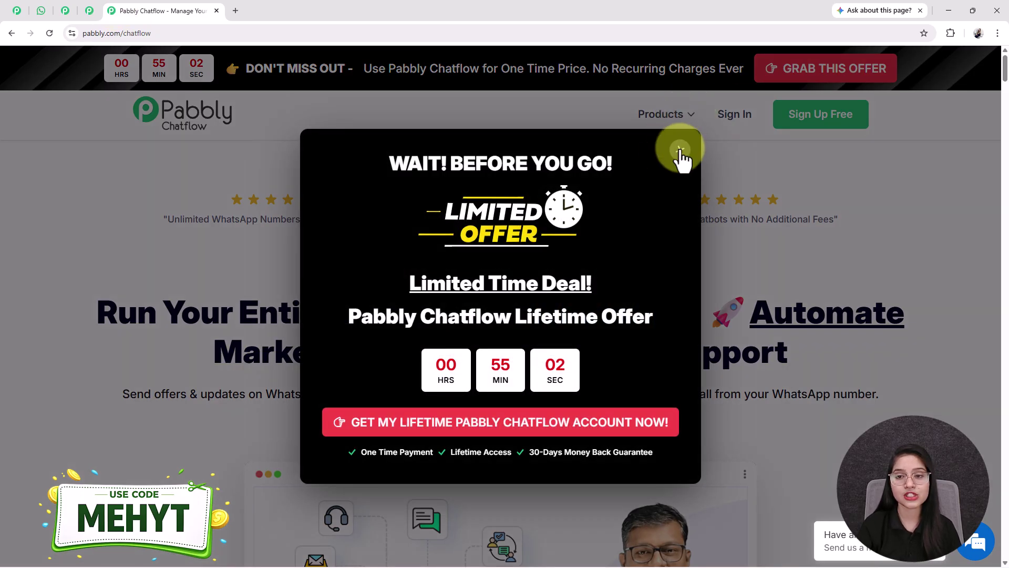
click(678, 149)
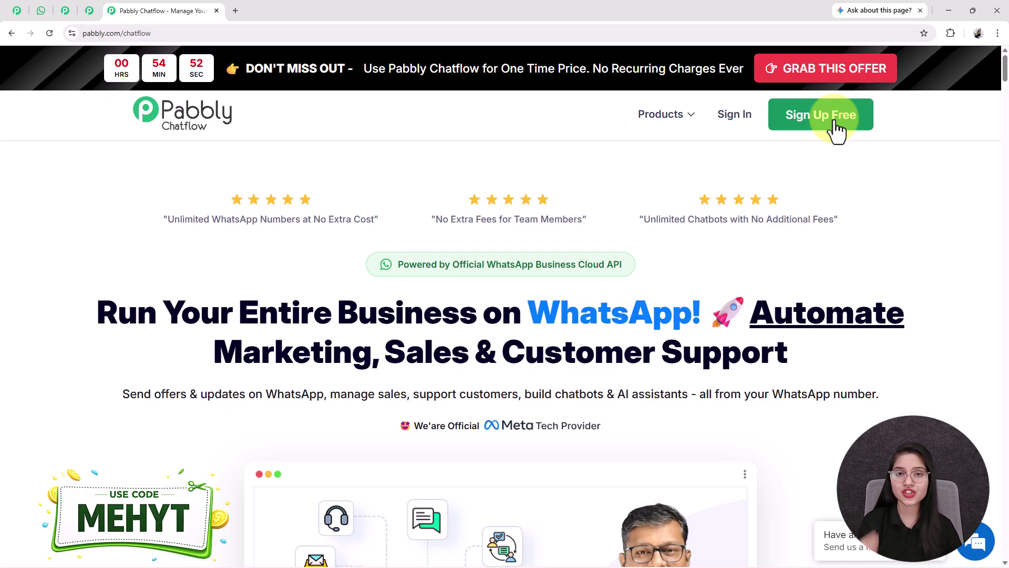
Step: Go to the Pabbly account sign-in page listing all Pabbly apps
click(729, 124)
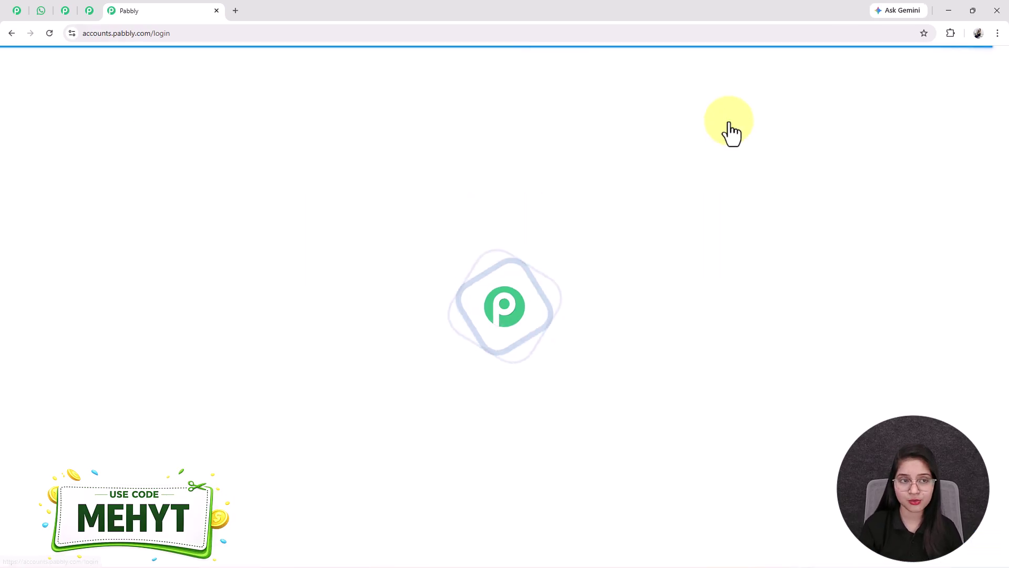
scroll(687, 241, down, 5)
scroll(341, 268, up, 3)
Step: Open the Pabbly Chatflow dashboard, showing 32000 credits and 4 WhatsApp numbers
triple_click(466, 238)
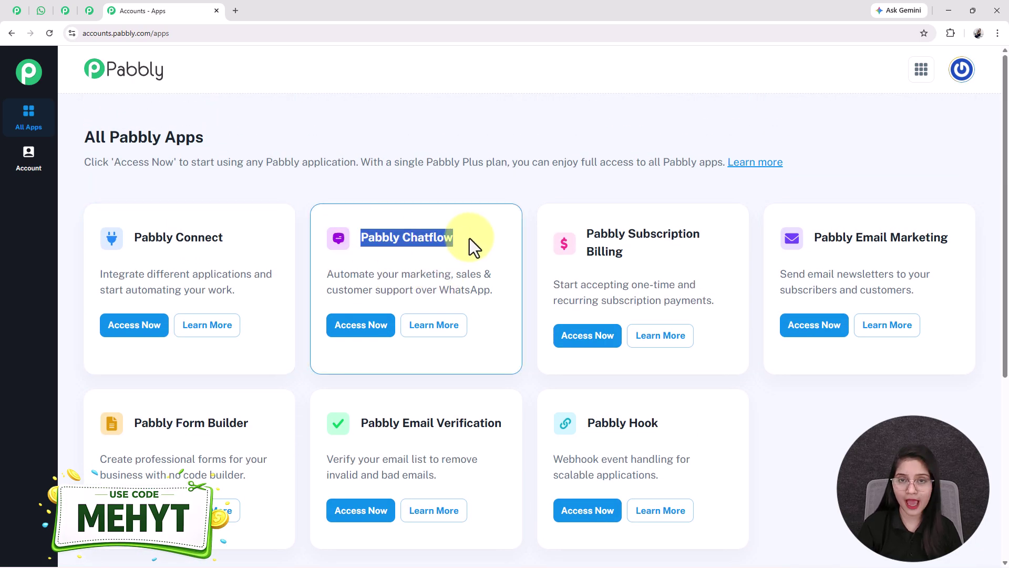
click(345, 337)
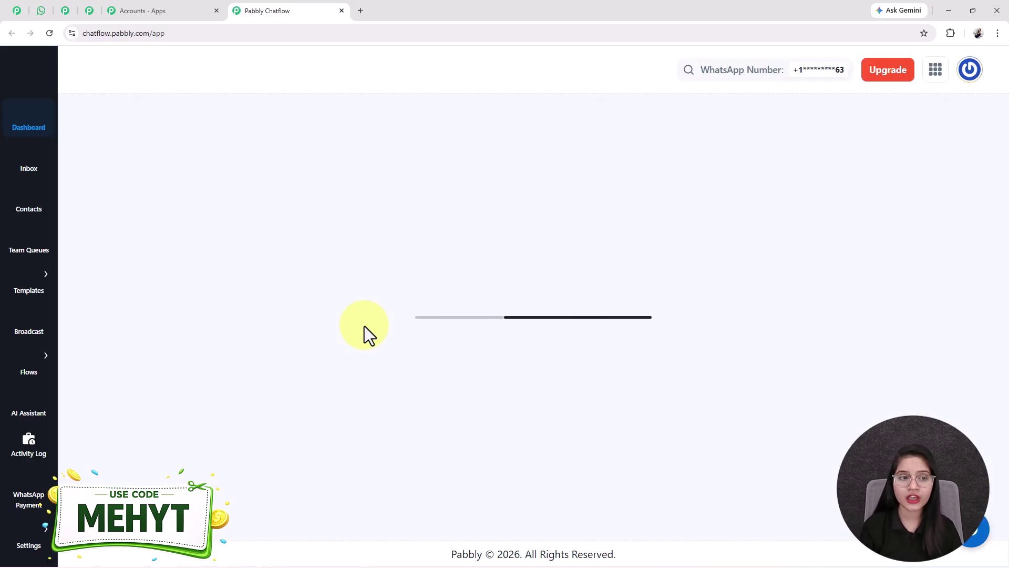
scroll(364, 326, down, 5)
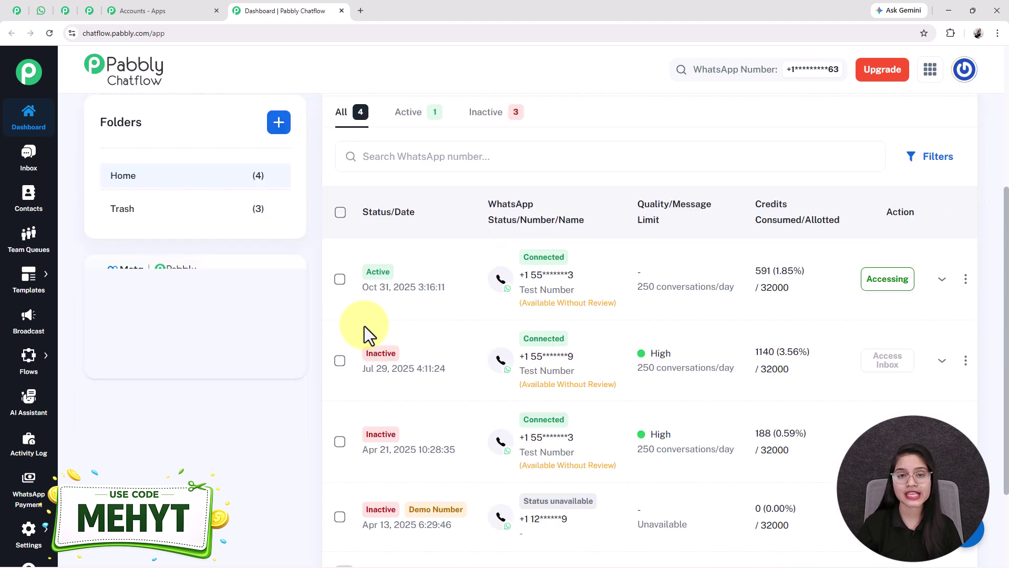
scroll(364, 326, up, 5)
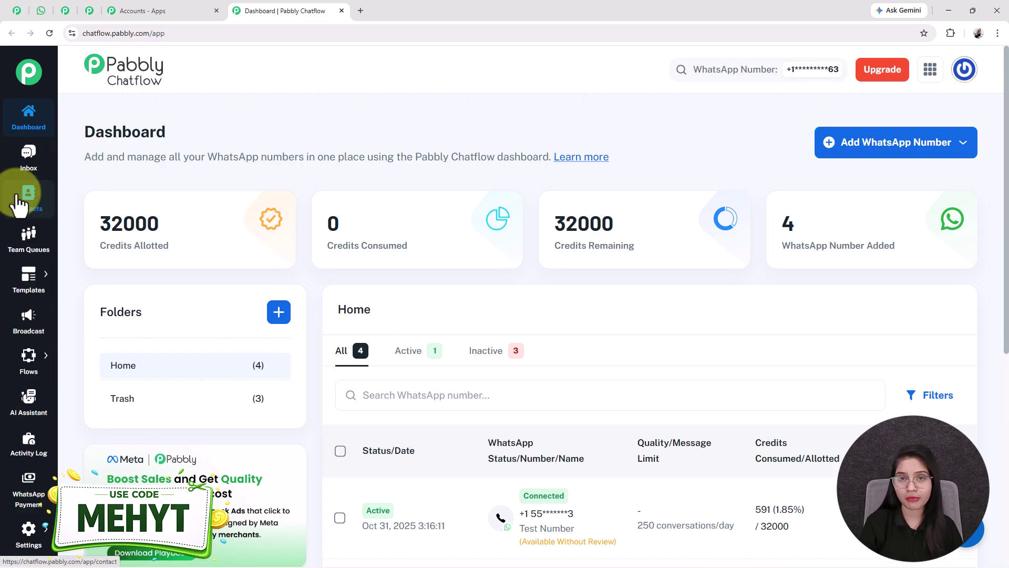
scroll(26, 368, down, 1)
scroll(113, 415, up, 1)
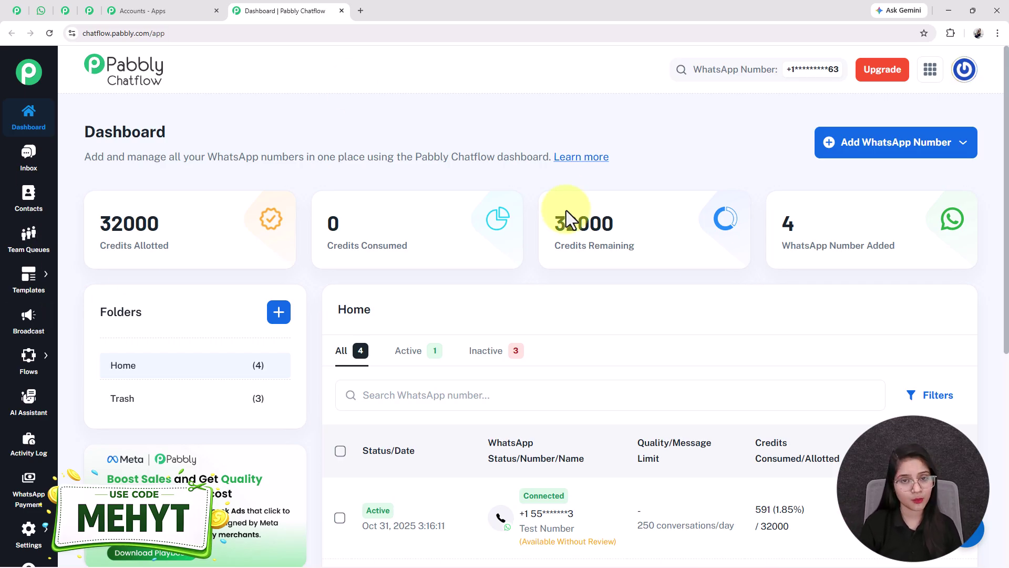
mouse_move(24, 365)
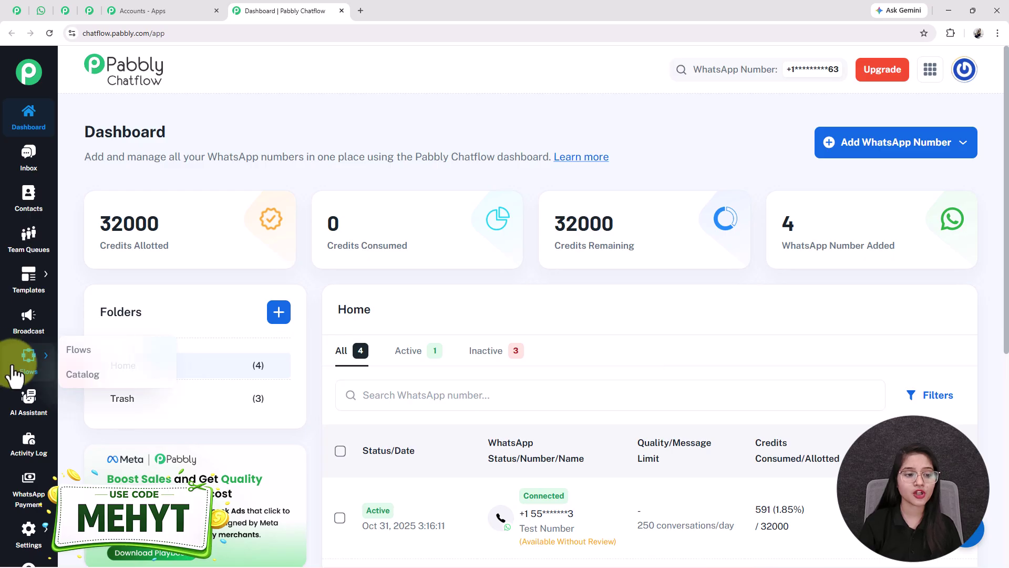
Step: From the Flows list of 138 flows, add a new flow
click(125, 355)
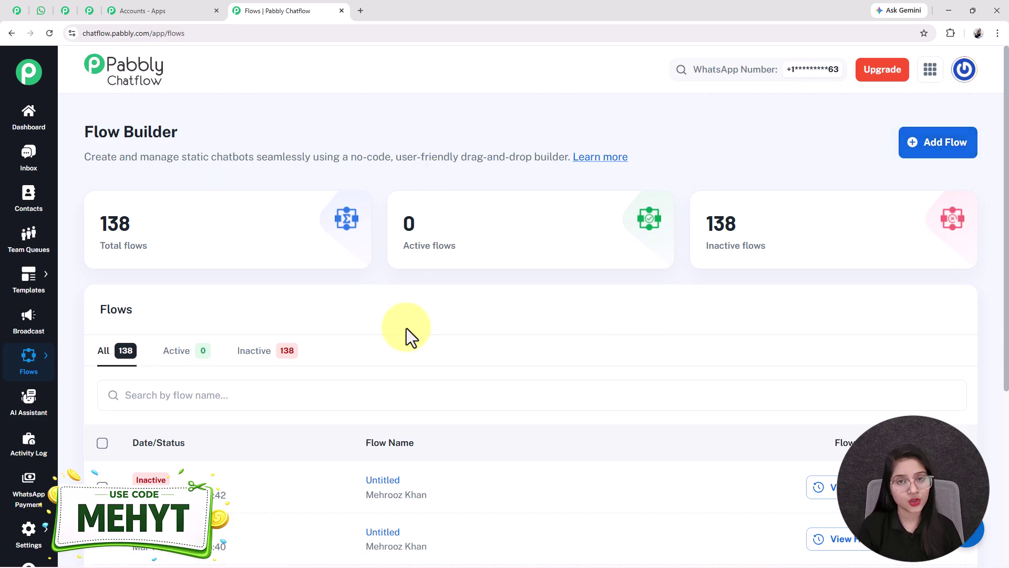
click(931, 152)
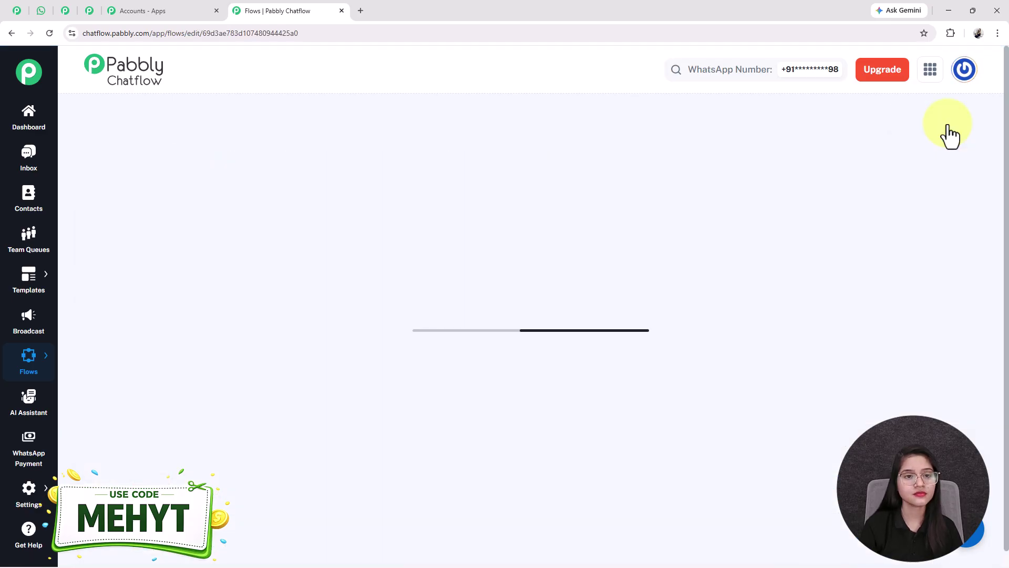
Step: Replace 'Untitled' with the pasted full 'Automate Your Enti…' flow title and confirm it
drag(443, 158, 435, 158)
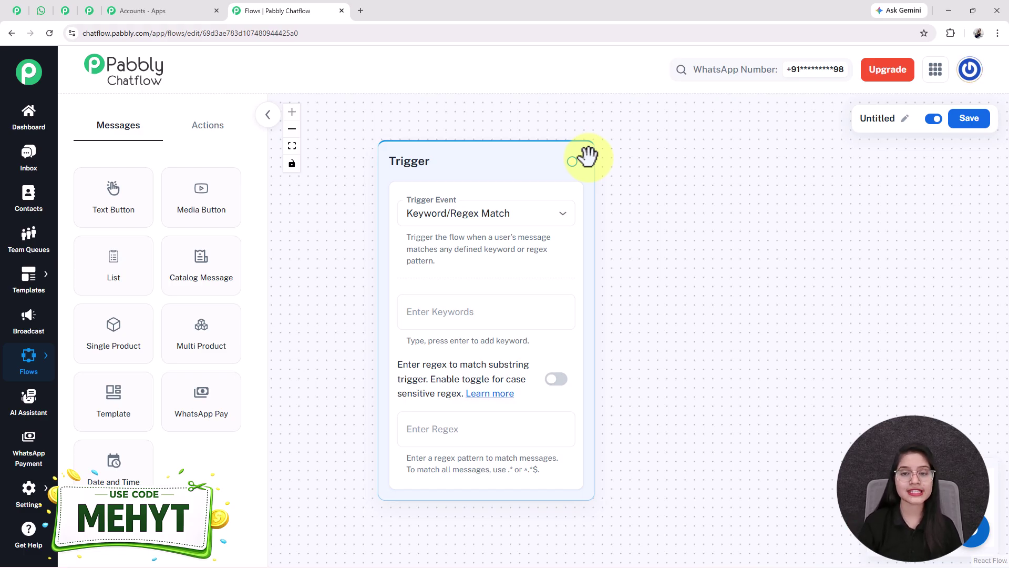
click(901, 123)
drag(863, 129, 699, 135)
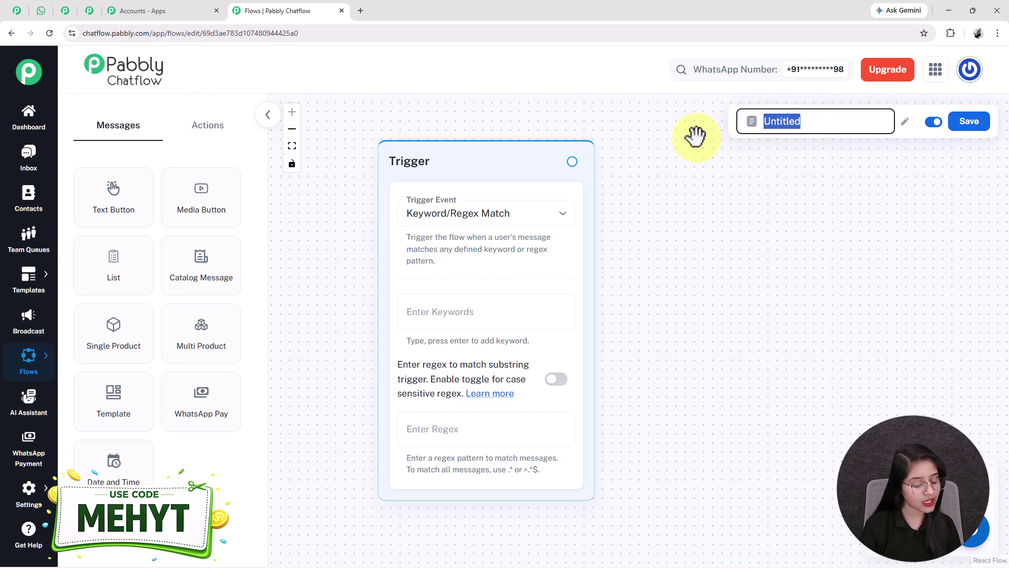
key(ctrl+v)
key(Home)
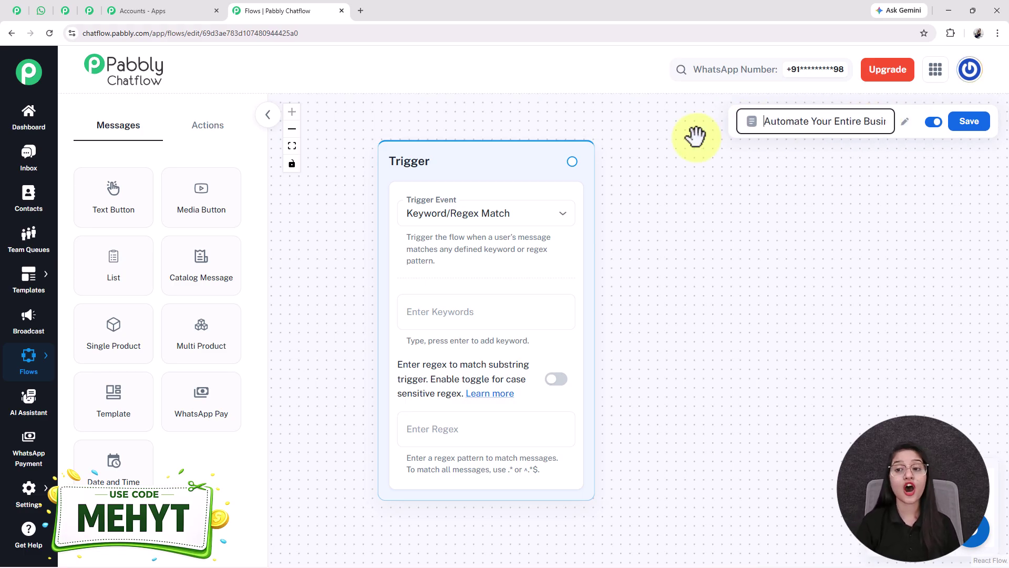
key(Right)
key(Right)
key(Right)
key(Right)
key(Right)
key(Right)
key(Right)
key(Right)
key(Right)
key(Right)
key(Right)
key(Right)
key(Right)
key(Right)
key(Right)
key(Right)
key(Right)
key(Right)
key(Right)
key(Right)
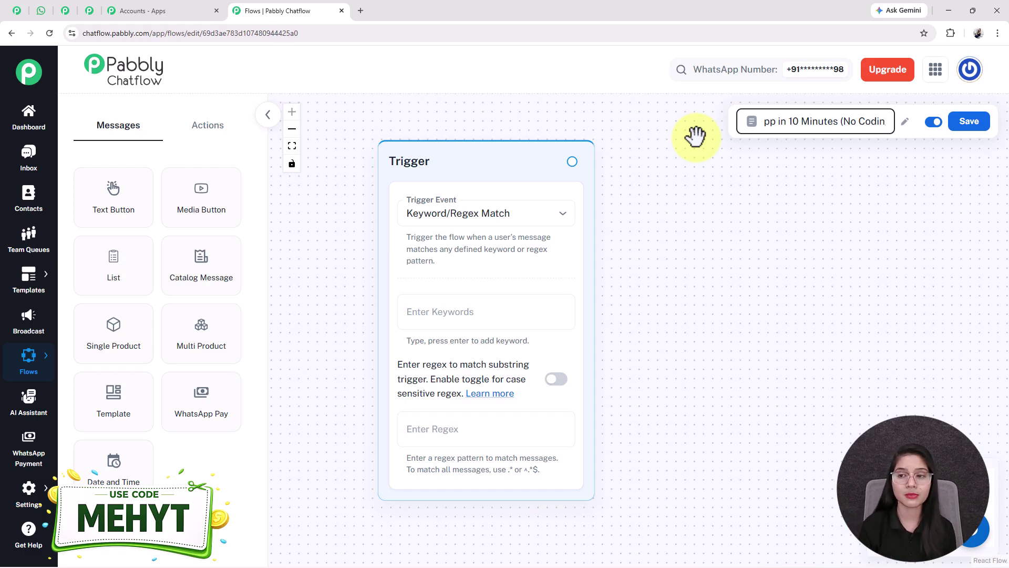
click(860, 225)
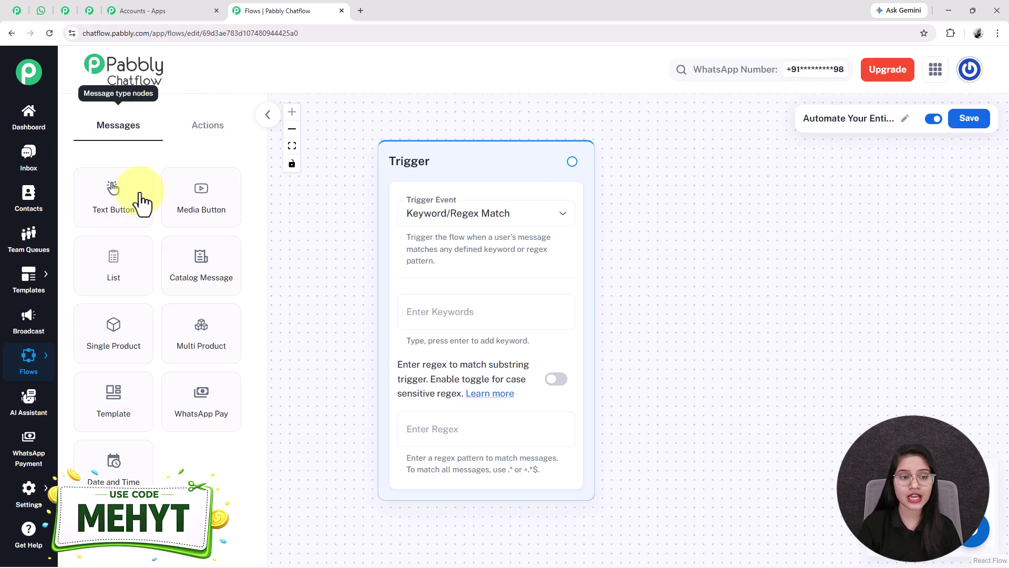
click(207, 127)
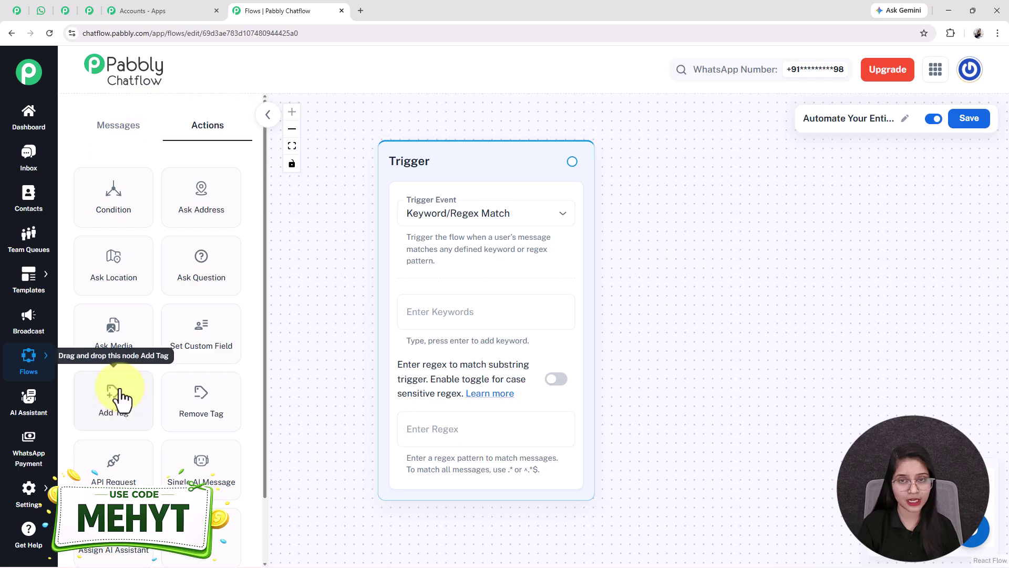
click(126, 128)
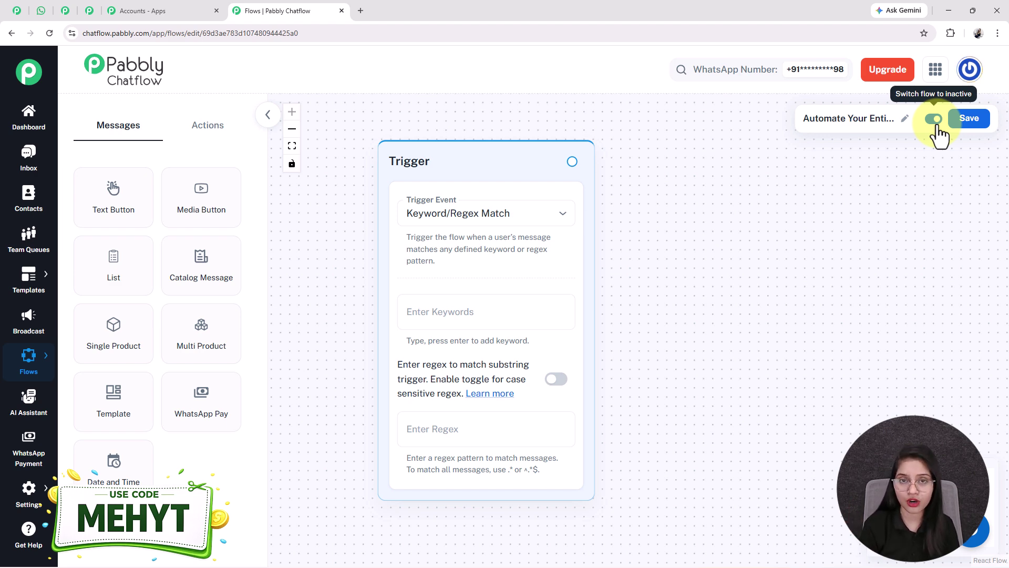
Step: Save the flow and keep Keyword/Regex Match as the trigger event
click(964, 125)
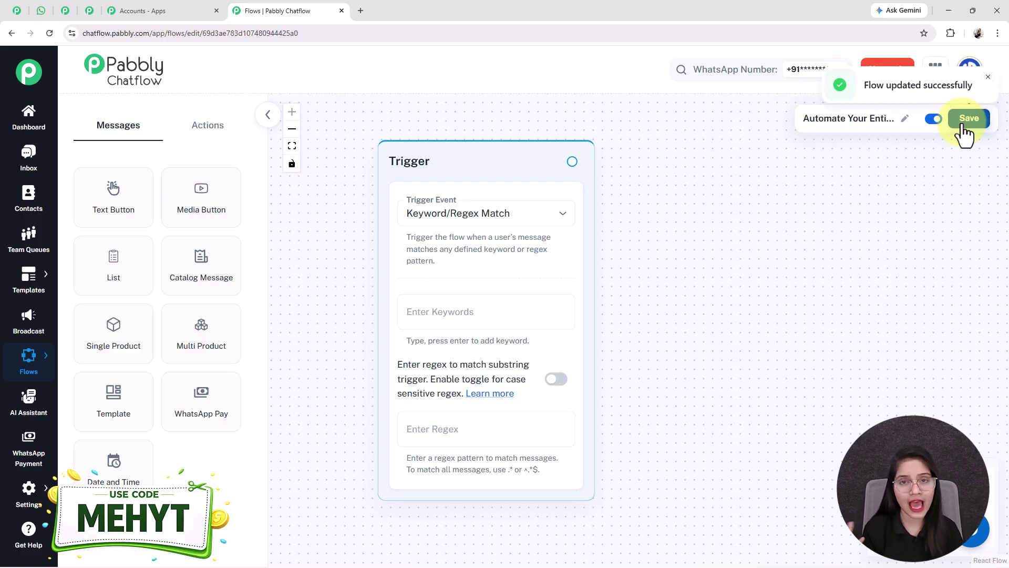
click(494, 224)
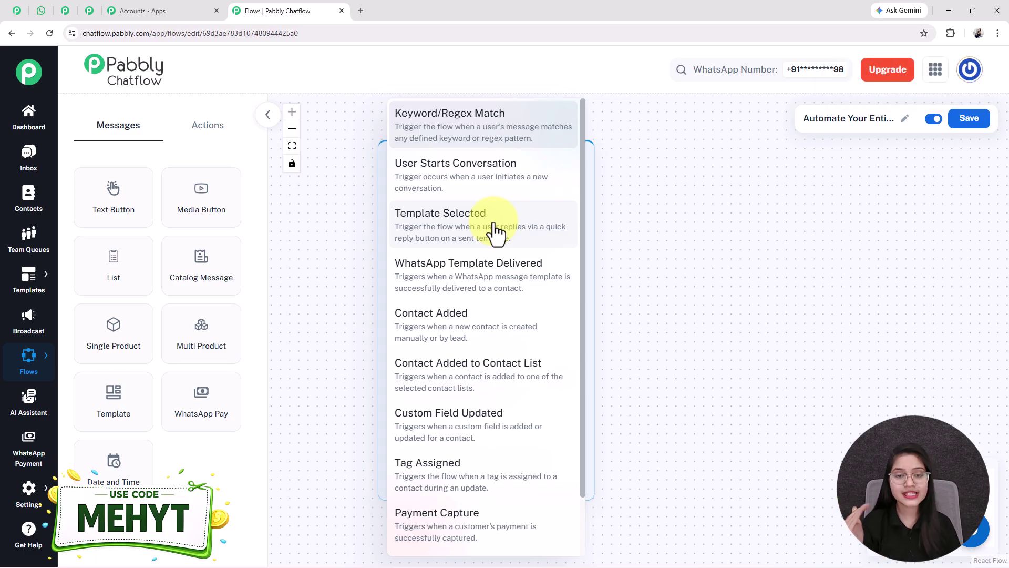
click(479, 139)
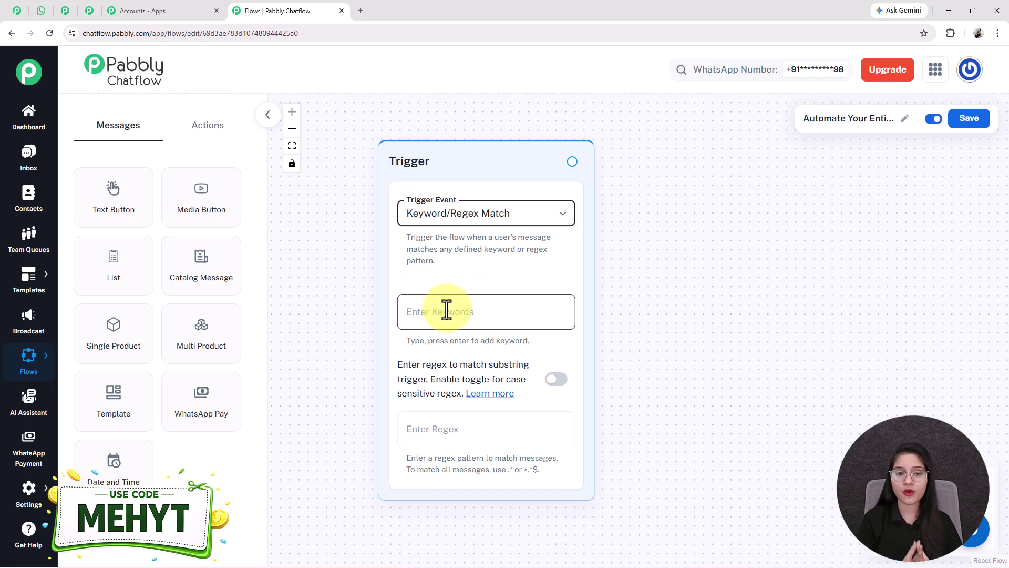
Step: Add Hi and Hello as the trigger keywords
click(446, 310)
text(Hi)
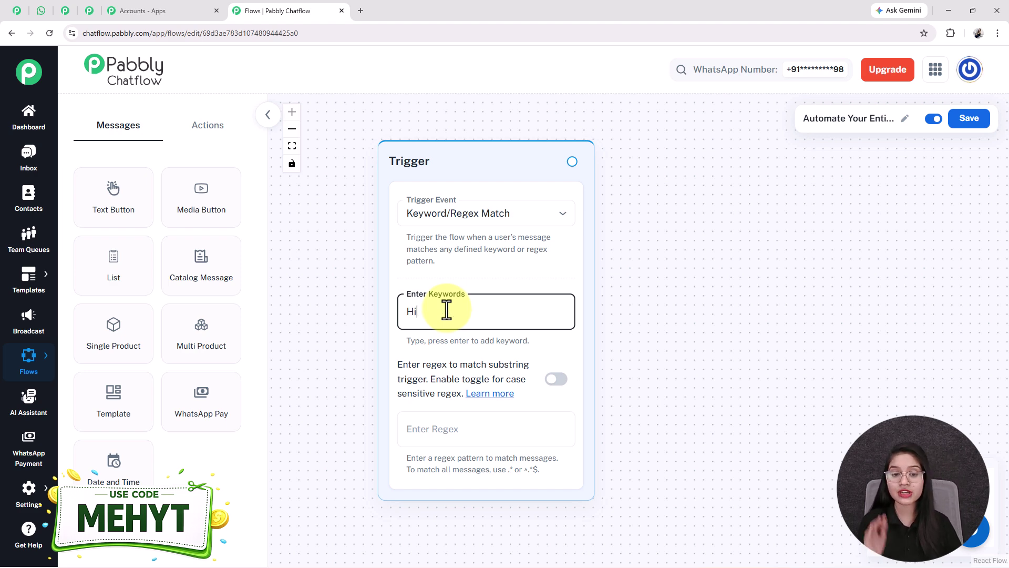
key(Return)
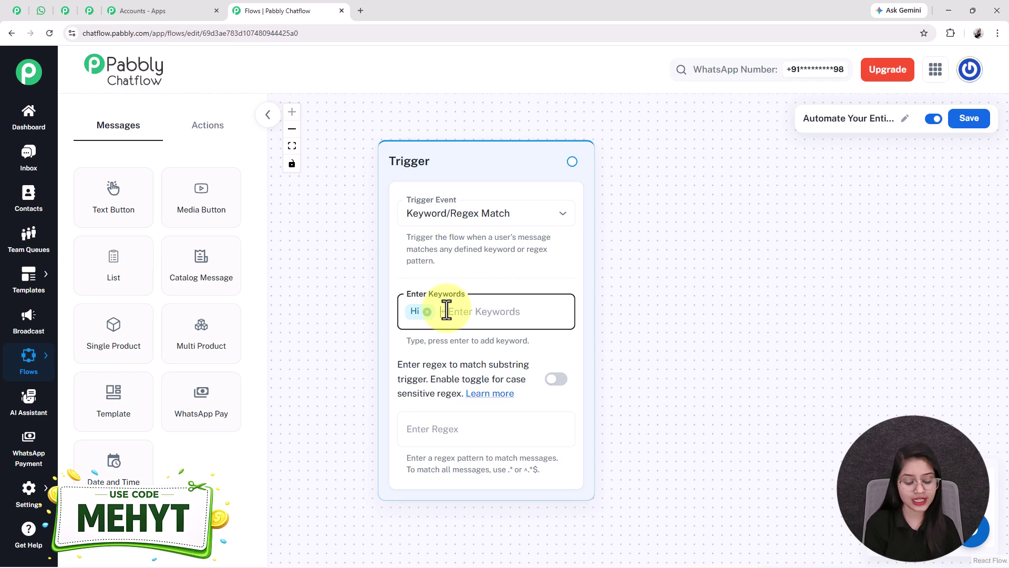
text(Hello)
key(Return)
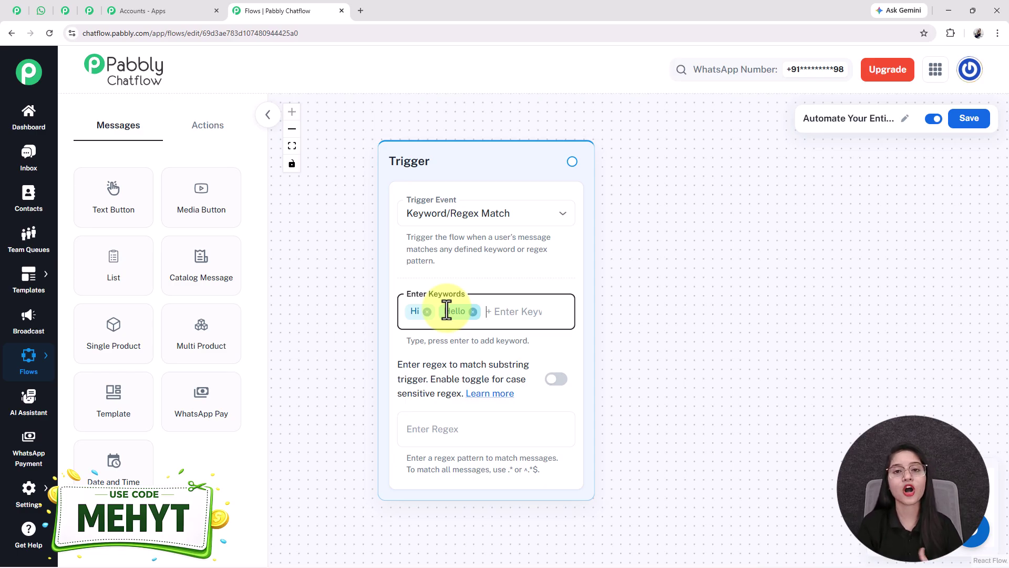
Step: Check the WhatsApp chat's start, then place a blank Text Button node beside the trigger
click(40, 10)
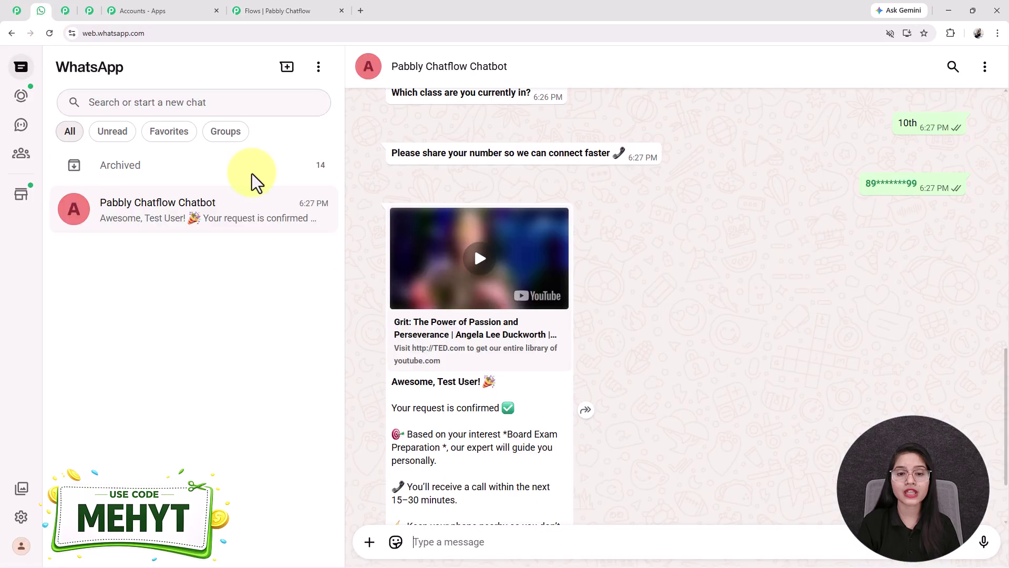
scroll(426, 306, up, 10)
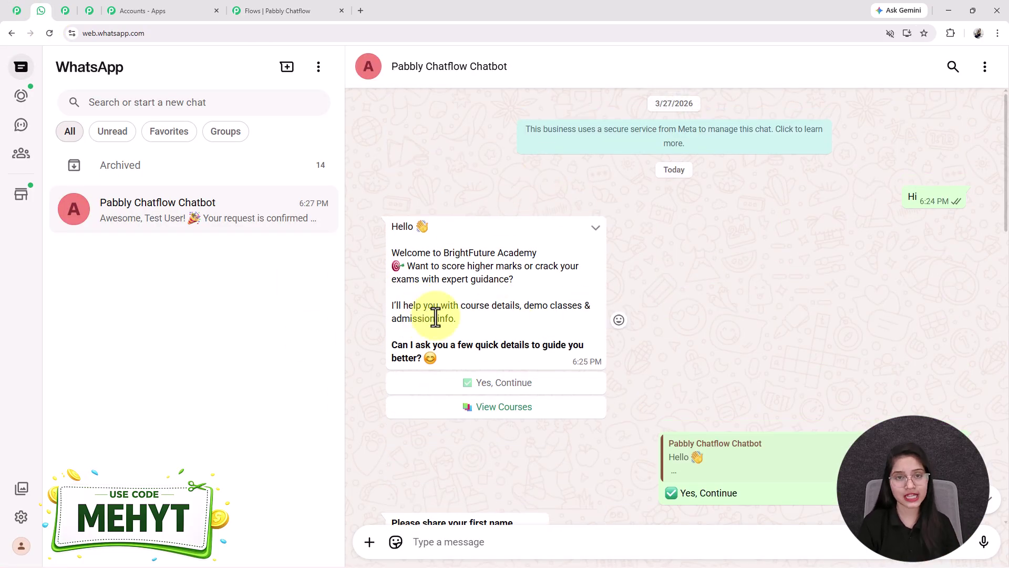
click(288, 6)
drag(124, 210, 751, 198)
drag(978, 331, 909, 316)
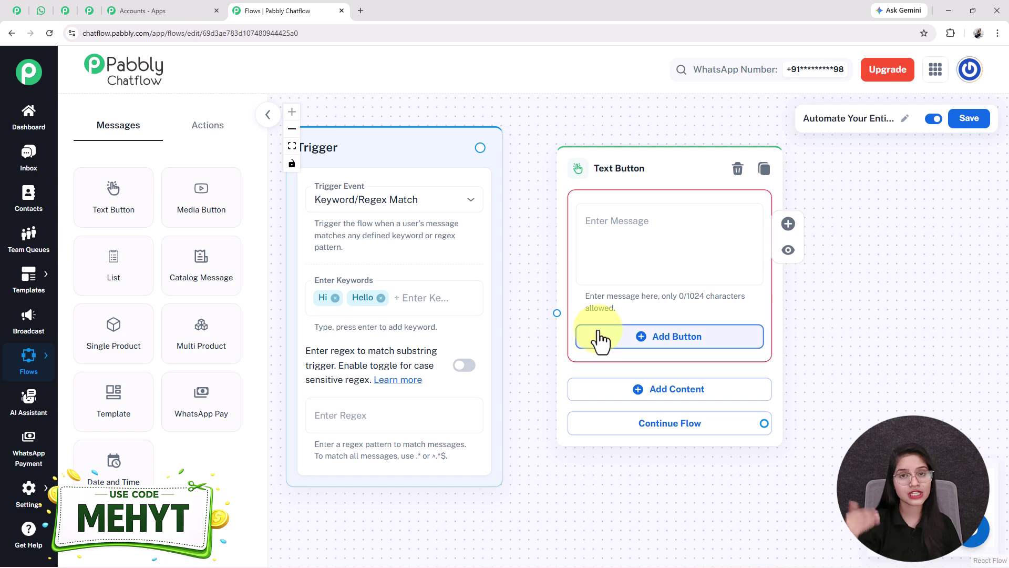
Step: Paste the BrightFuture Academy welcome message into the Text Button node
click(692, 240)
key(ctrl+v)
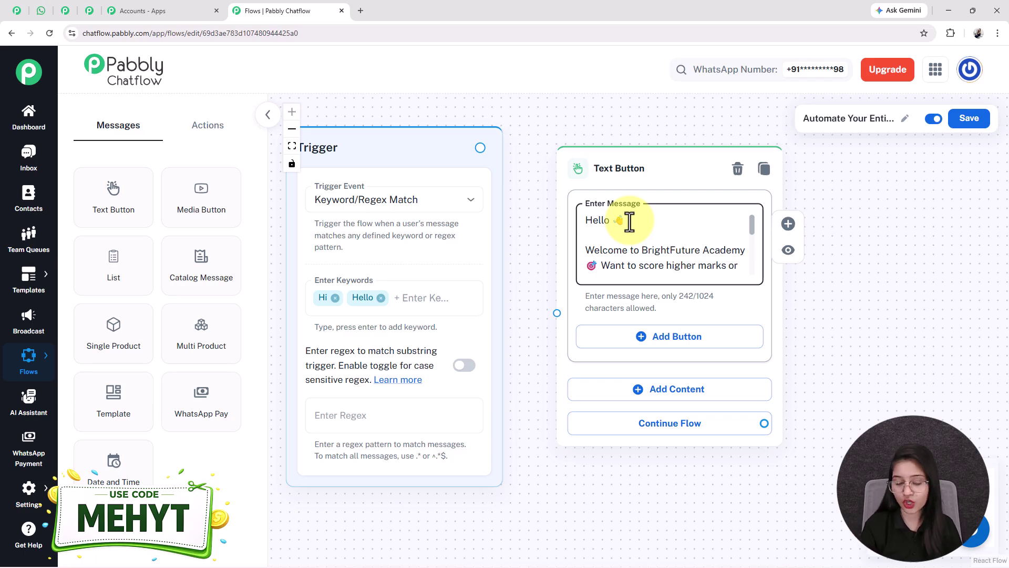
key(ctrl+End)
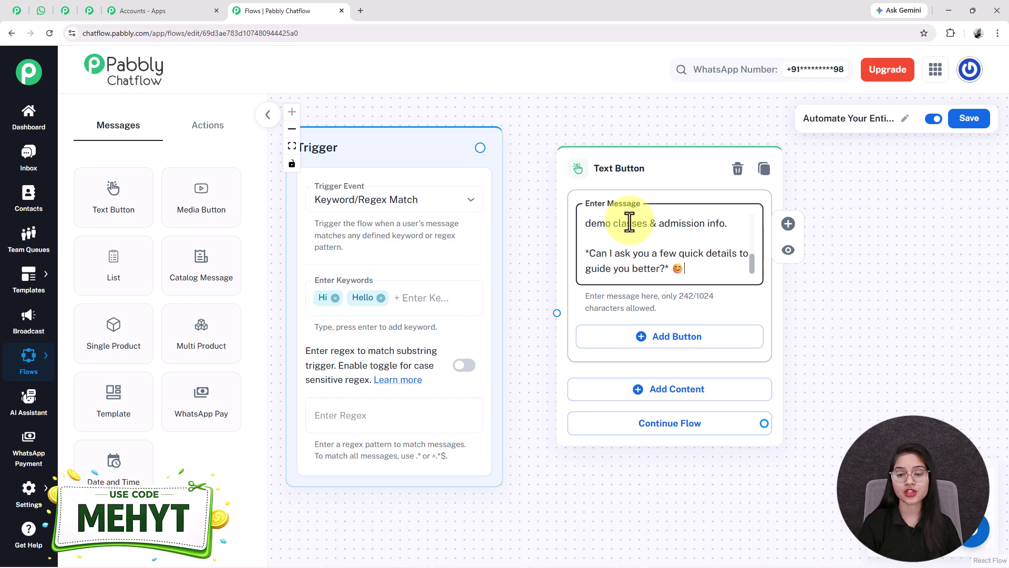
Step: Add quick-reply buttons 'Yes, Continue' and 'View Courses' under the welcome message
click(682, 344)
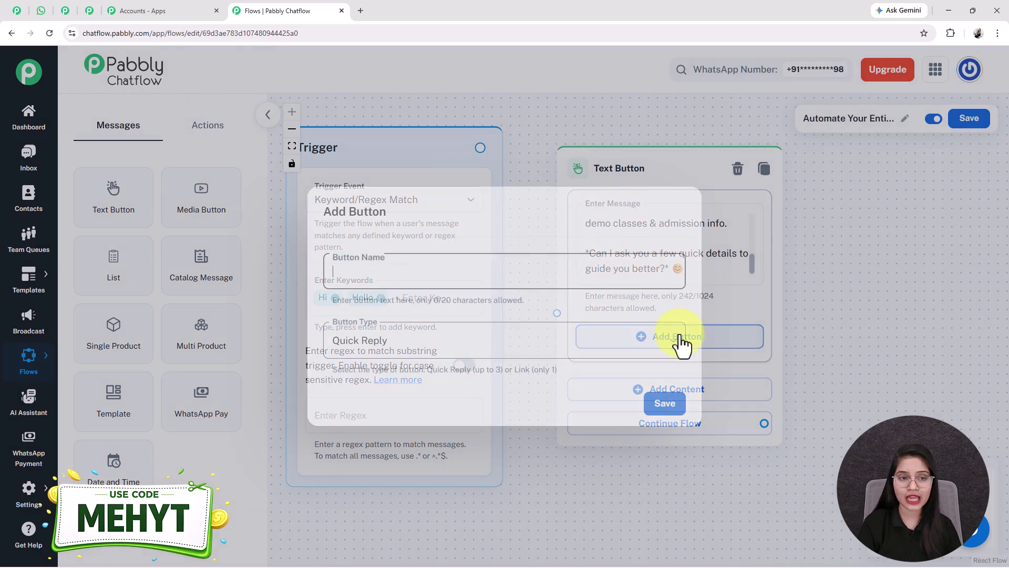
click(419, 271)
text(✅ Yes, Continue)
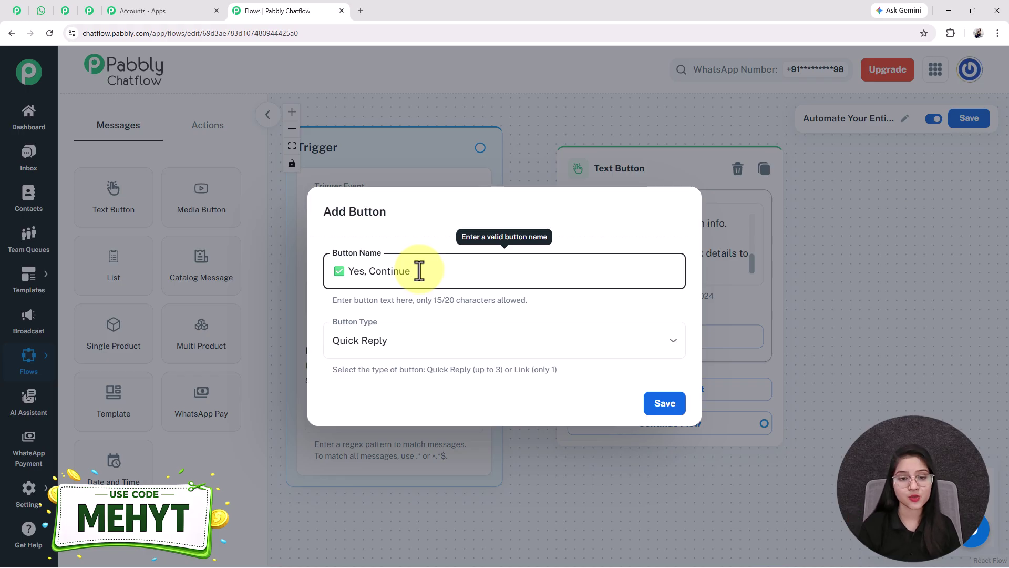
click(407, 346)
click(386, 383)
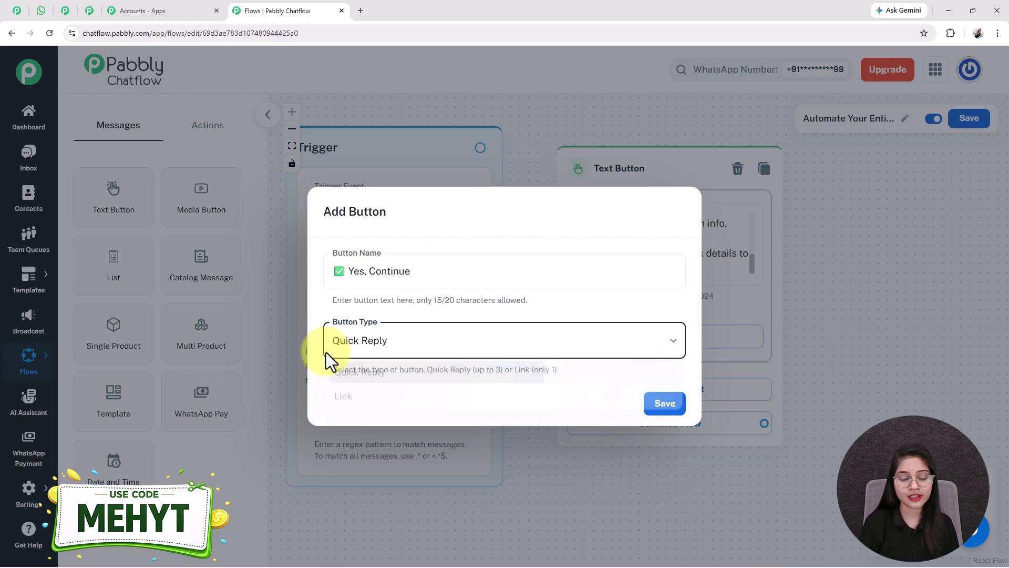
click(666, 407)
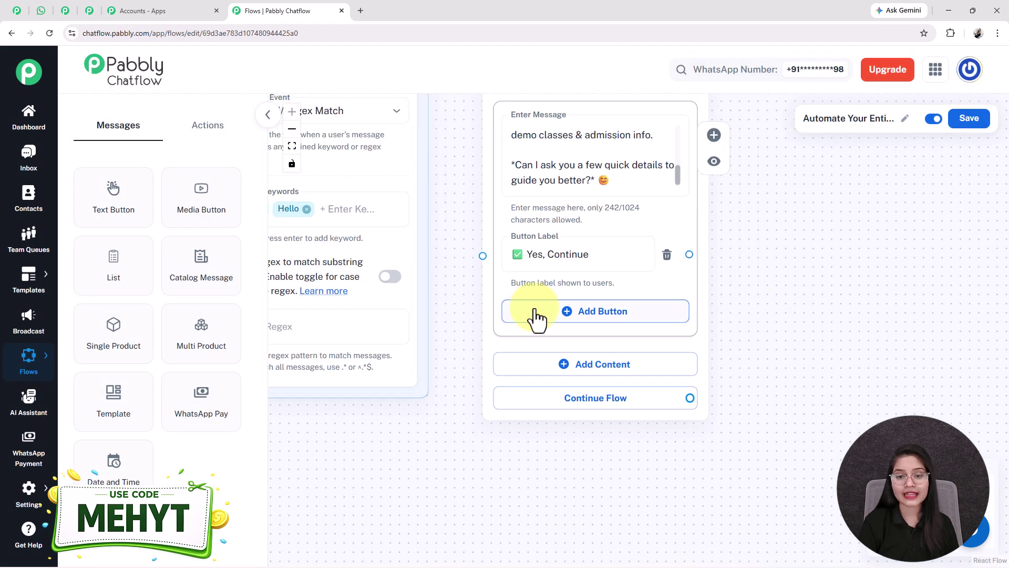
click(536, 312)
text(📚 View Courses)
click(671, 411)
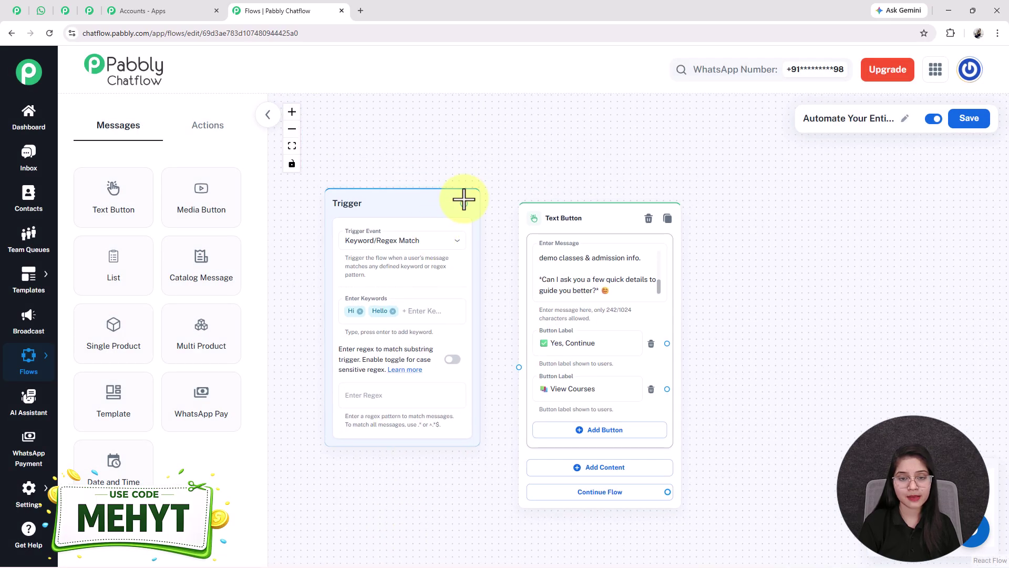
Step: Link the trigger to the welcome message and add a Question node asking for the first name
drag(497, 298, 518, 367)
click(683, 307)
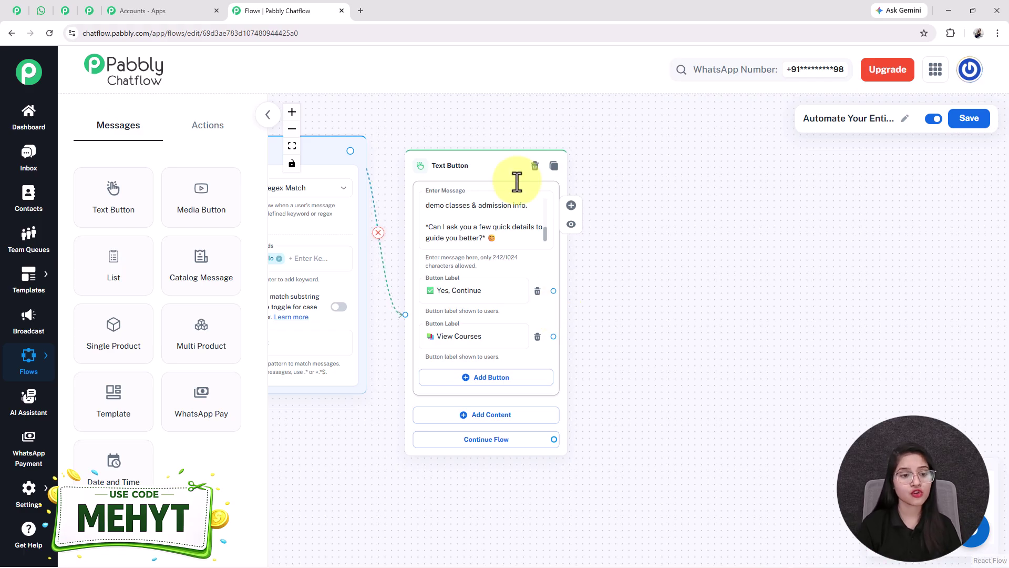
click(229, 128)
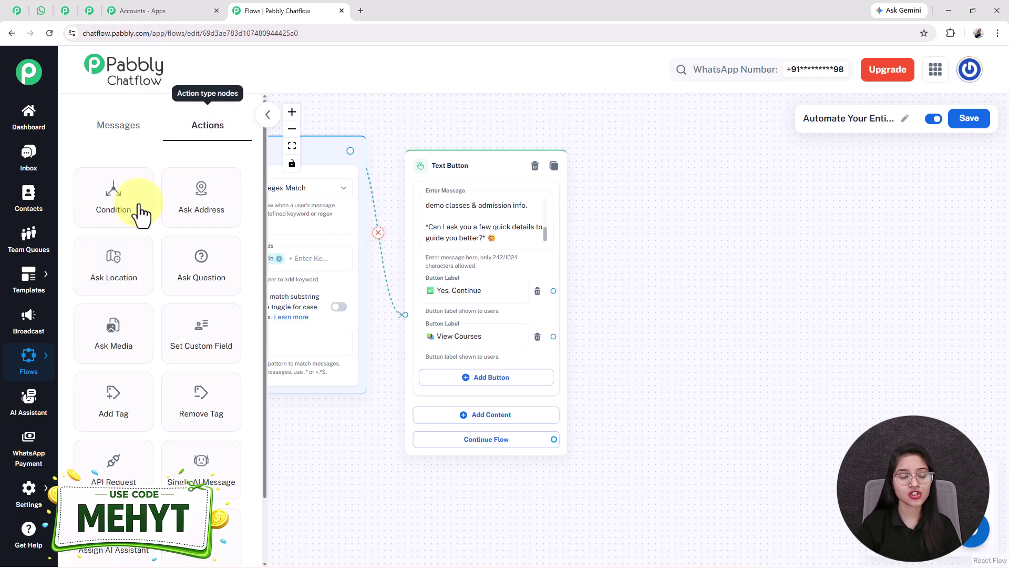
scroll(142, 413, up, 2)
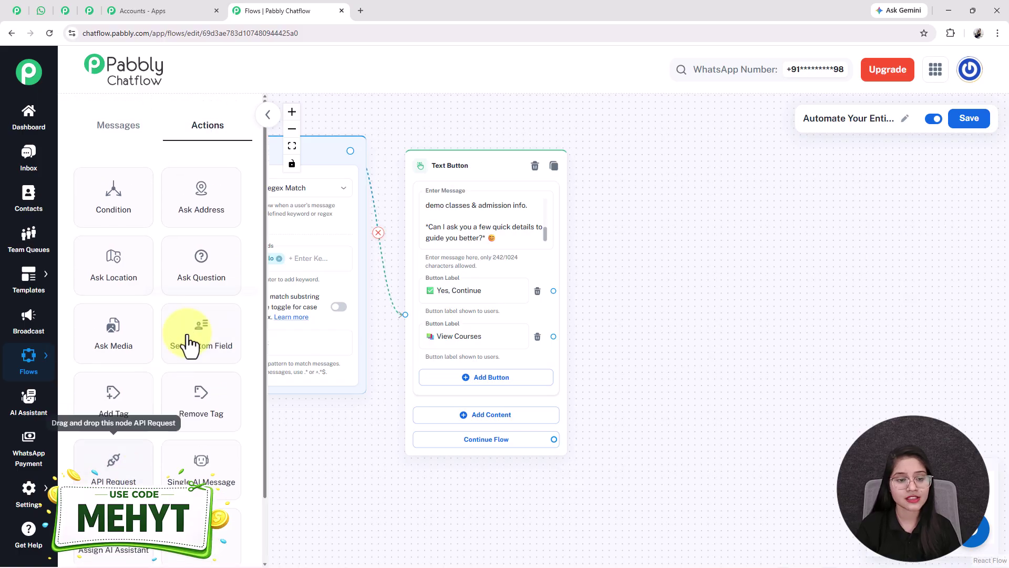
drag(194, 270, 637, 189)
drag(838, 281, 779, 266)
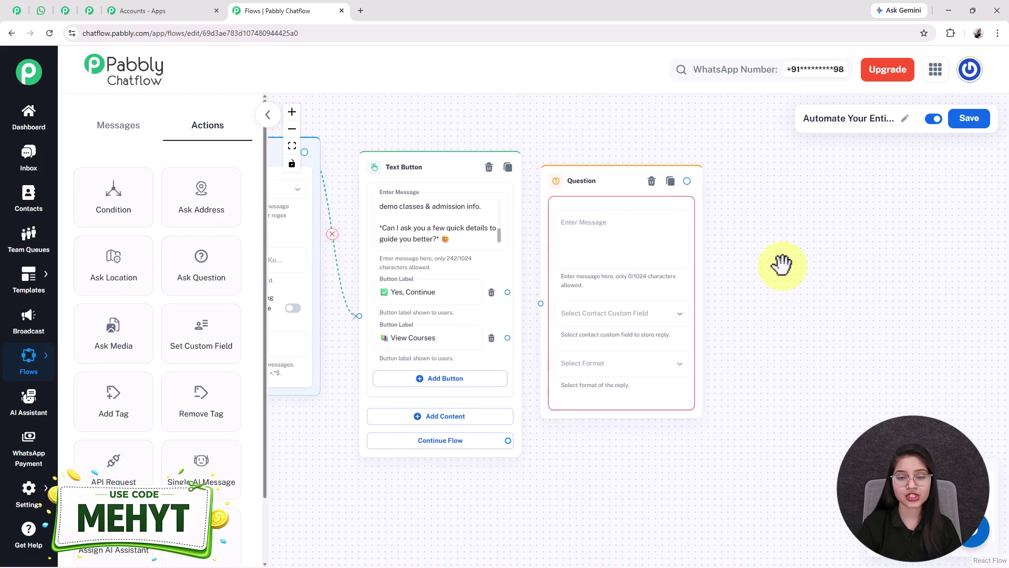
click(605, 253)
text(*Please share your first name*)
drag(581, 178, 633, 187)
drag(910, 299, 827, 273)
Step: Store the first-name reply in First_Name as Text, then save the flow
click(635, 310)
scroll(570, 408, down, 2)
click(561, 388)
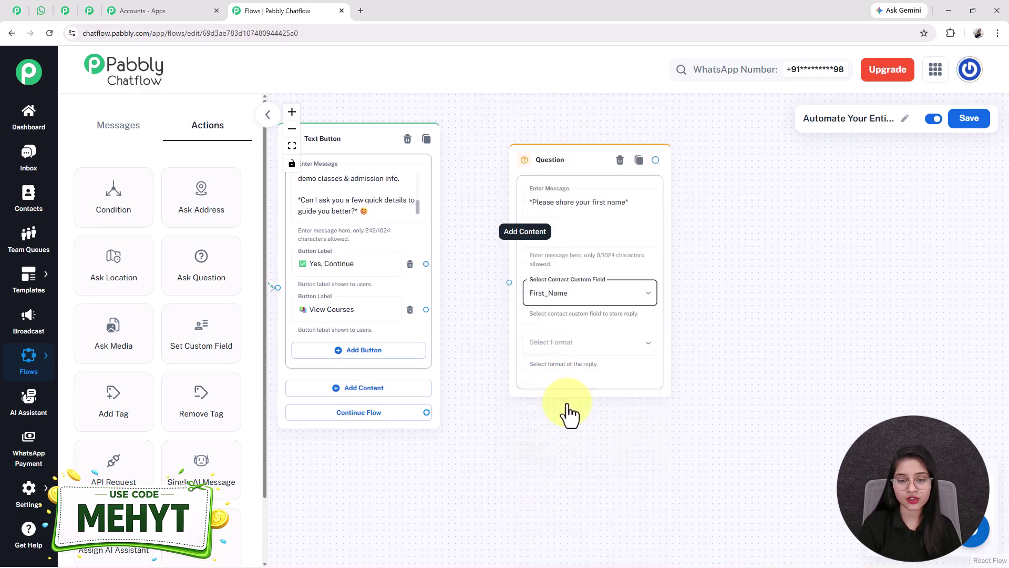
click(610, 347)
click(536, 398)
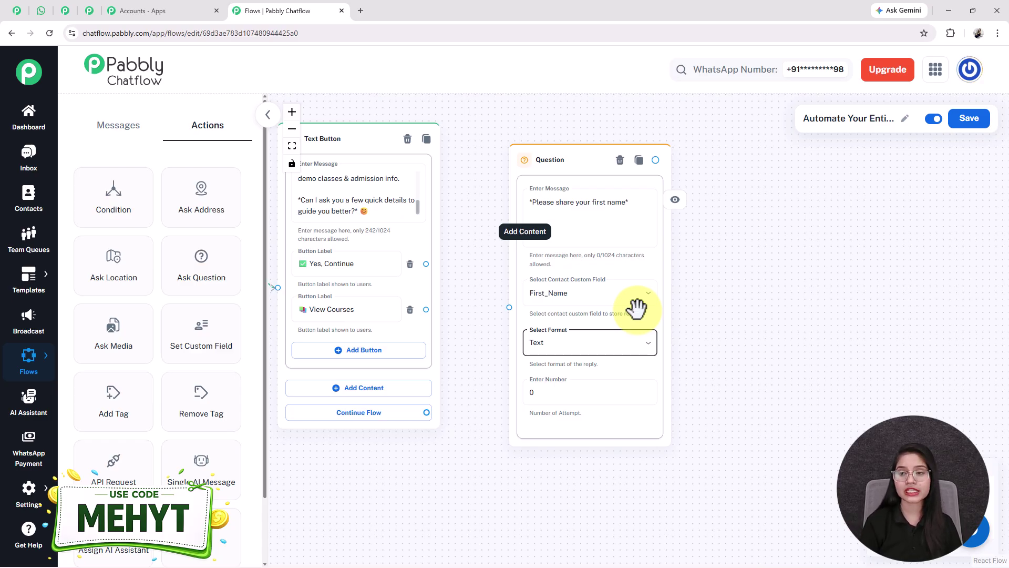
click(975, 121)
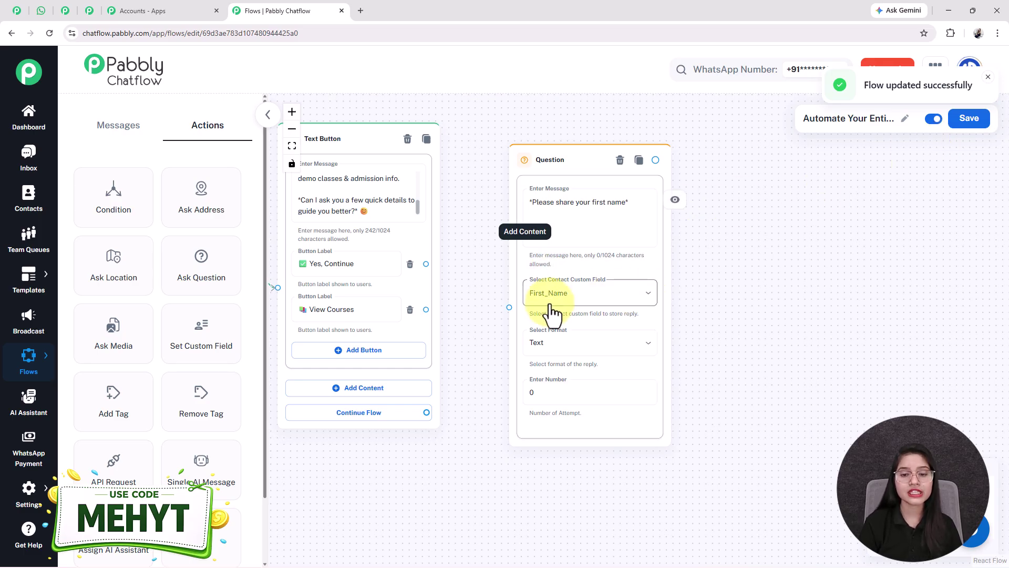
mouse_move(29, 494)
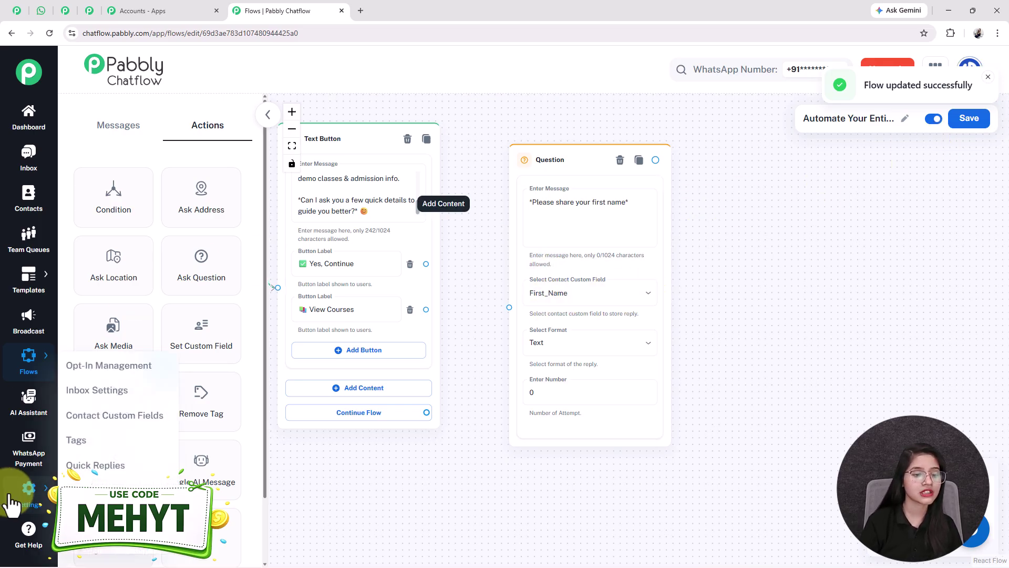
right_click(102, 420)
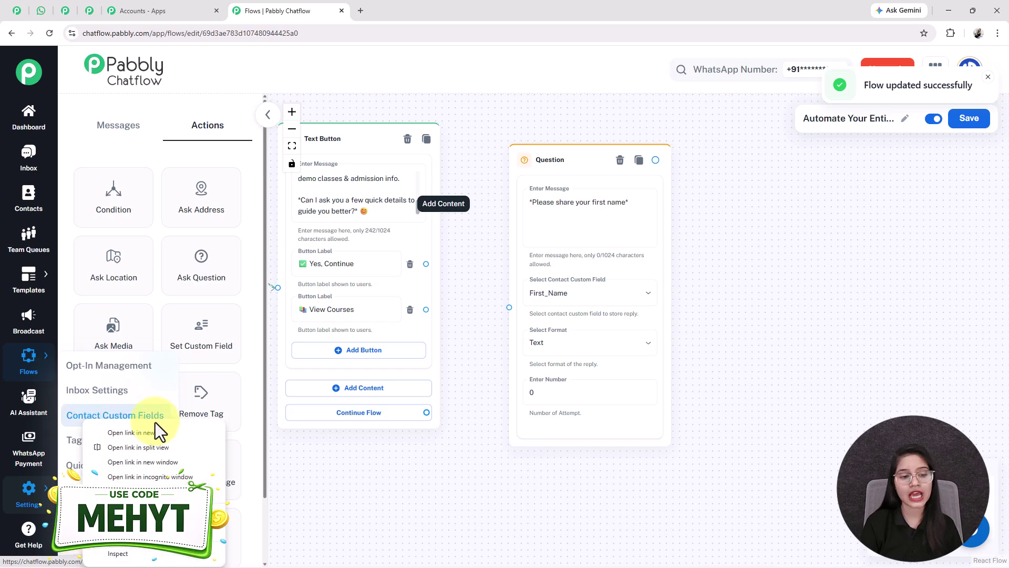
click(150, 436)
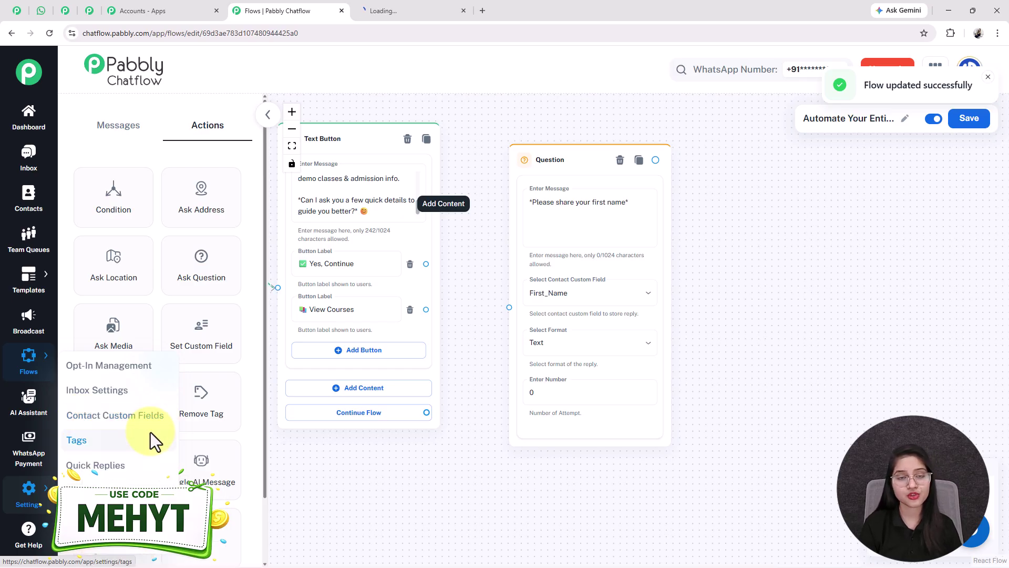
click(384, 4)
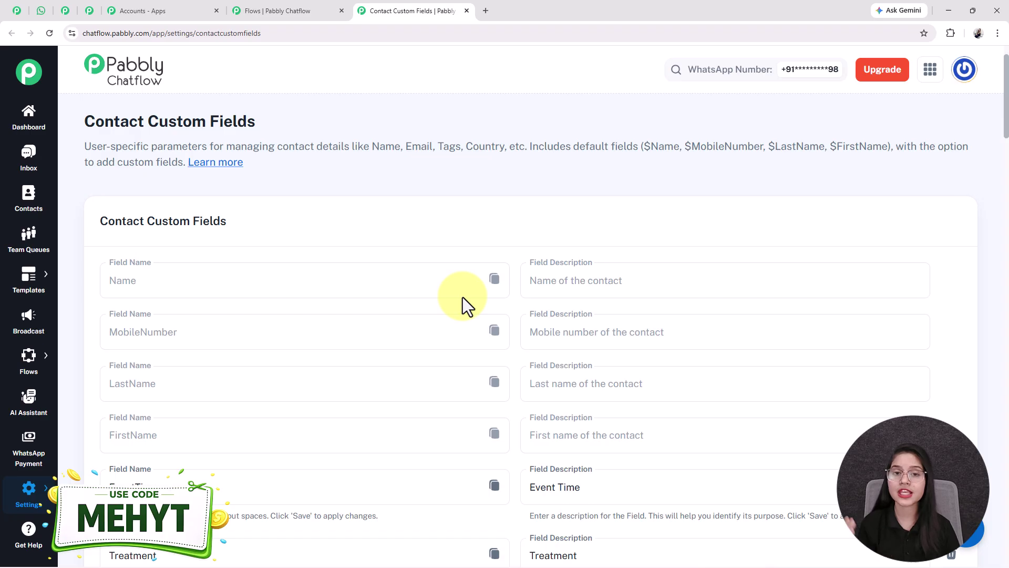
scroll(466, 326, down, 20)
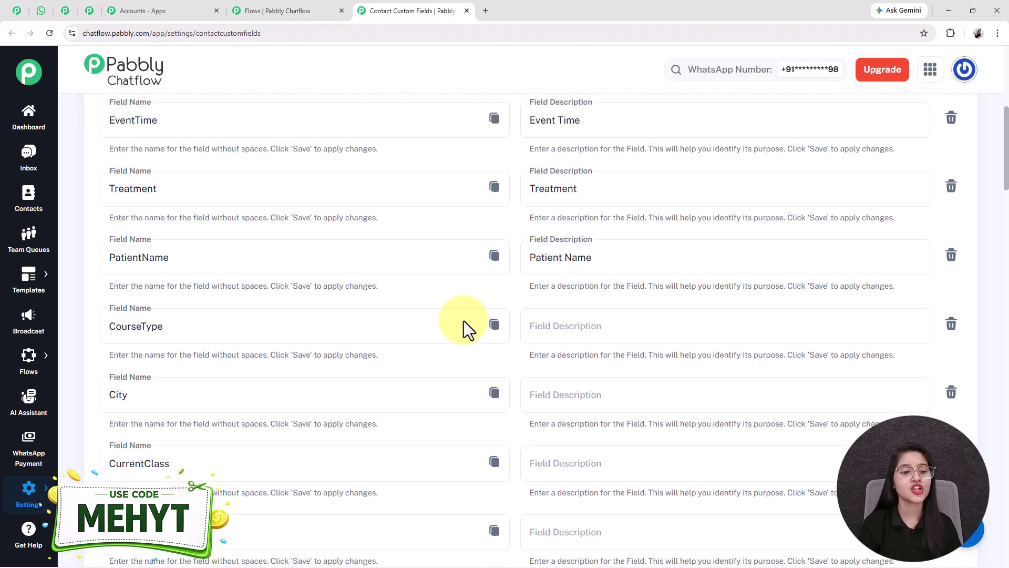
scroll(215, 340, down, 10)
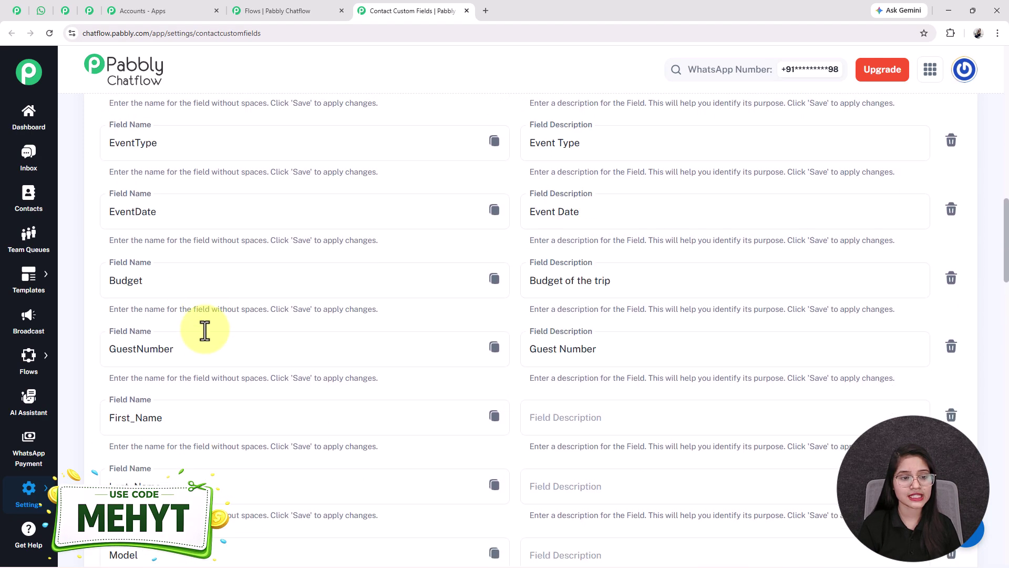
scroll(140, 339, down, 2)
drag(162, 312, 101, 315)
drag(163, 382, 100, 392)
scroll(203, 420, down, 15)
double_click(209, 463)
scroll(198, 406, up, 15)
drag(200, 281, 97, 279)
scroll(446, 356, down, 5)
middle_click(457, 366)
middle_click(440, 483)
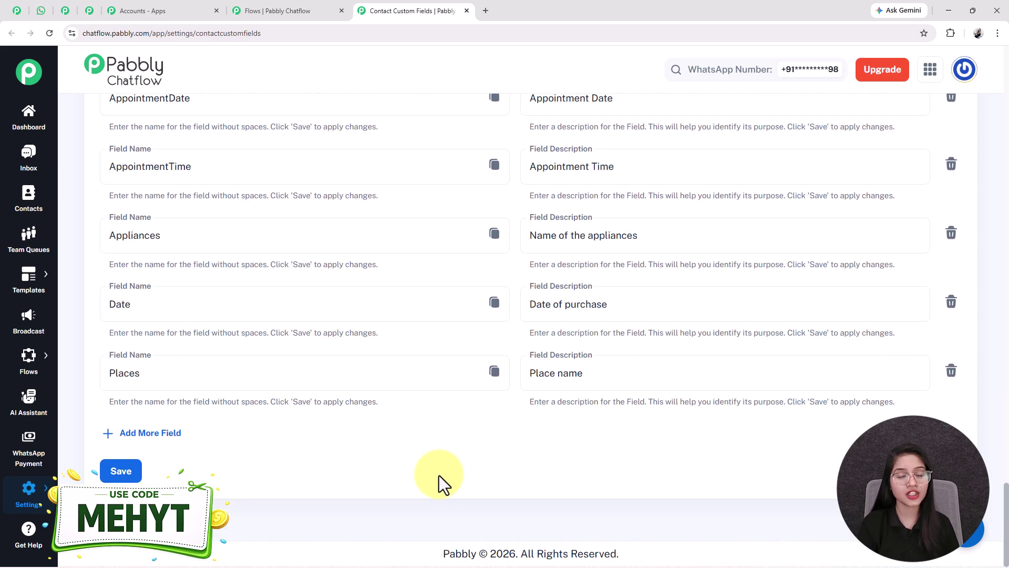
click(133, 440)
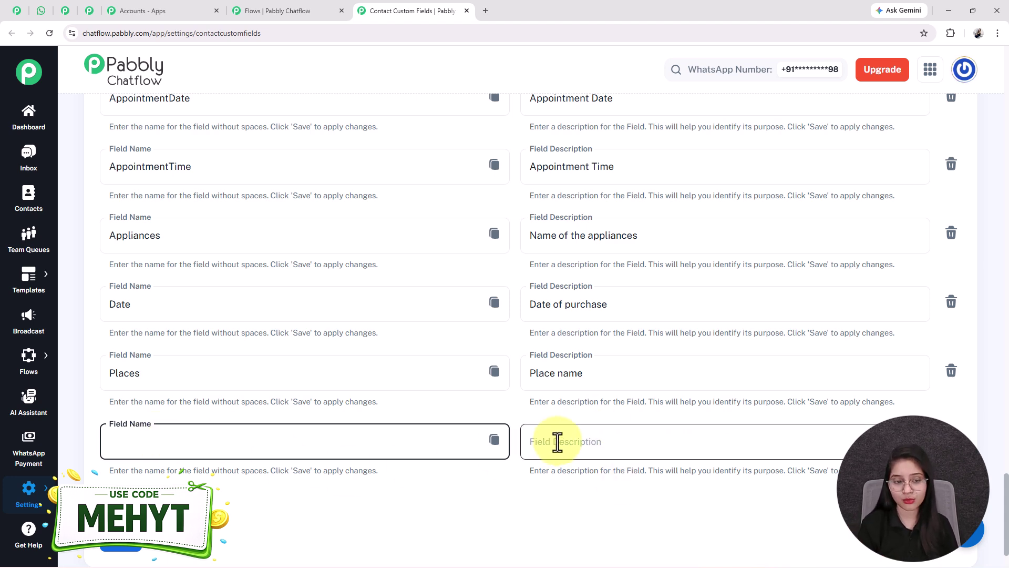
scroll(367, 434, down, 2)
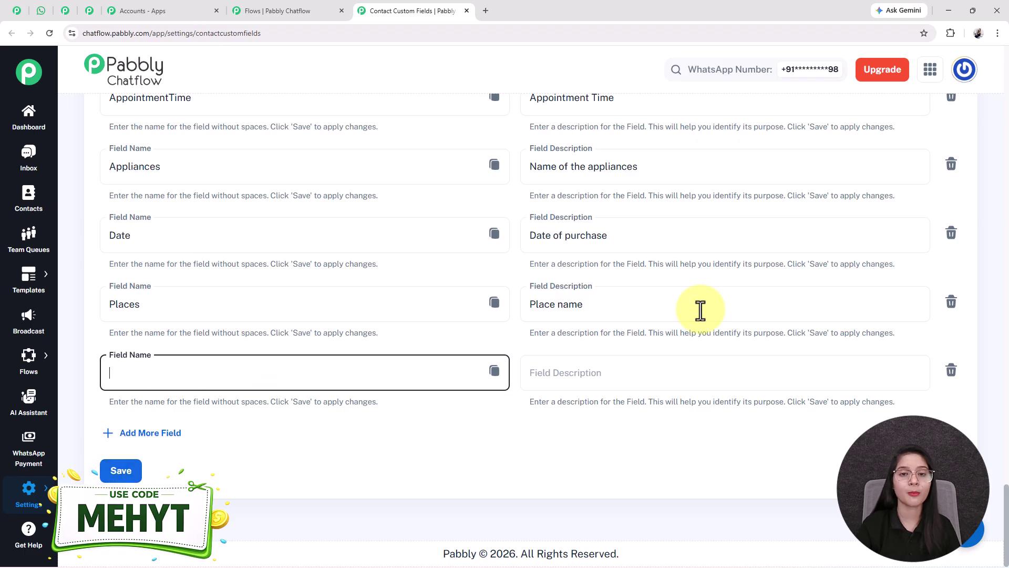
click(467, 11)
click(564, 311)
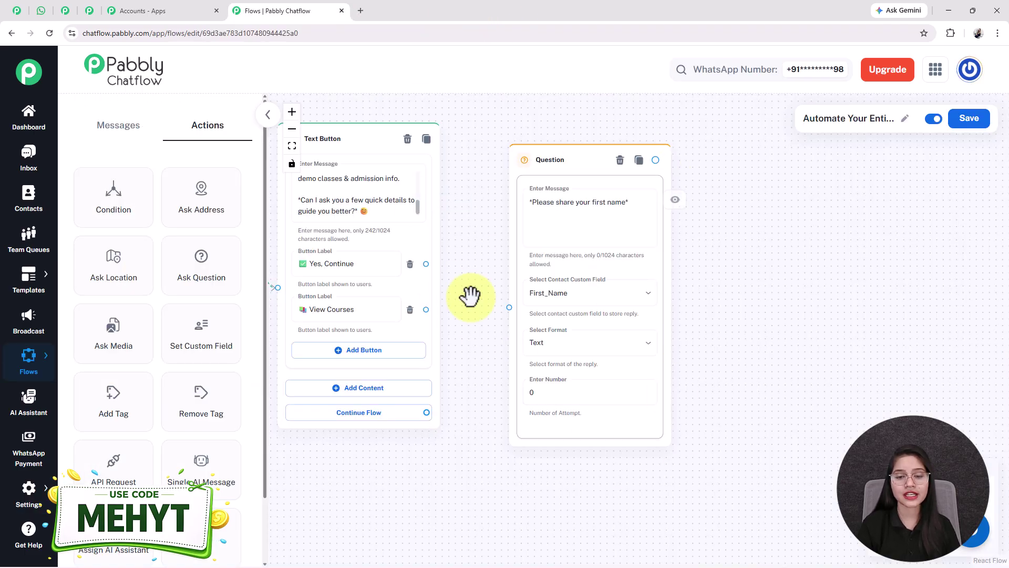
Step: Link the Yes, Continue button to the first-name question, keeping Text as the reply format
drag(425, 263, 510, 305)
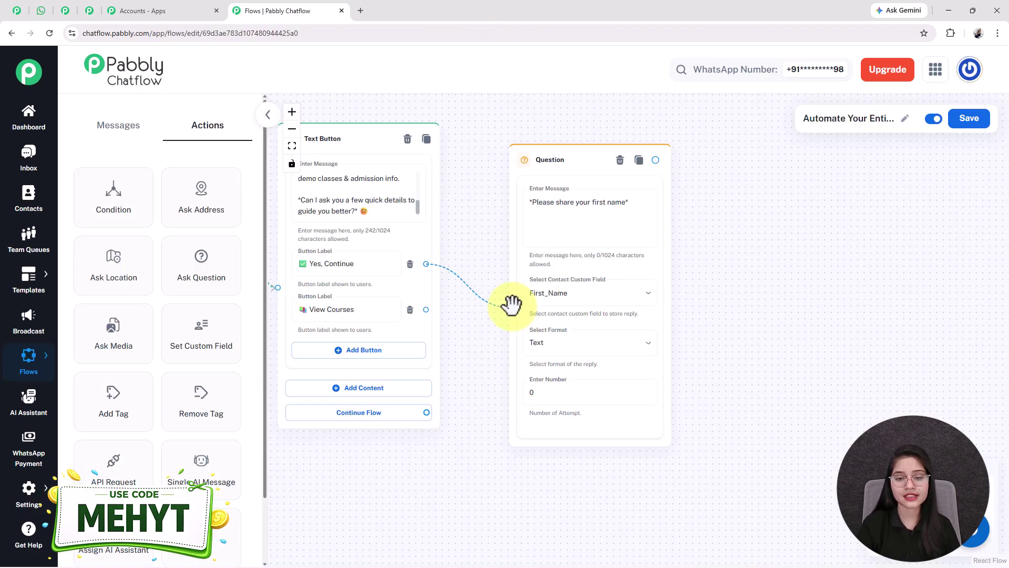
drag(836, 399, 724, 356)
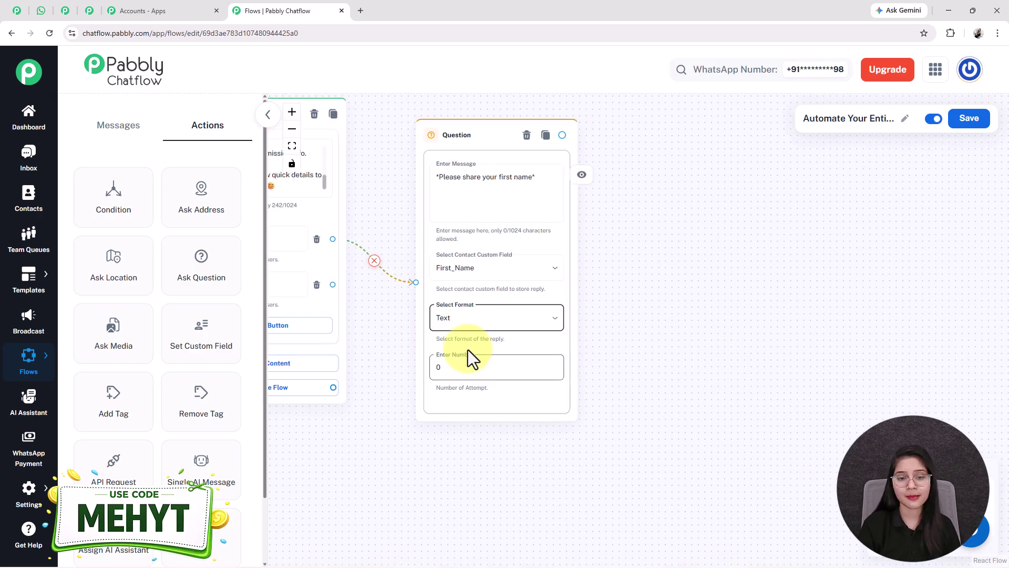
click(466, 320)
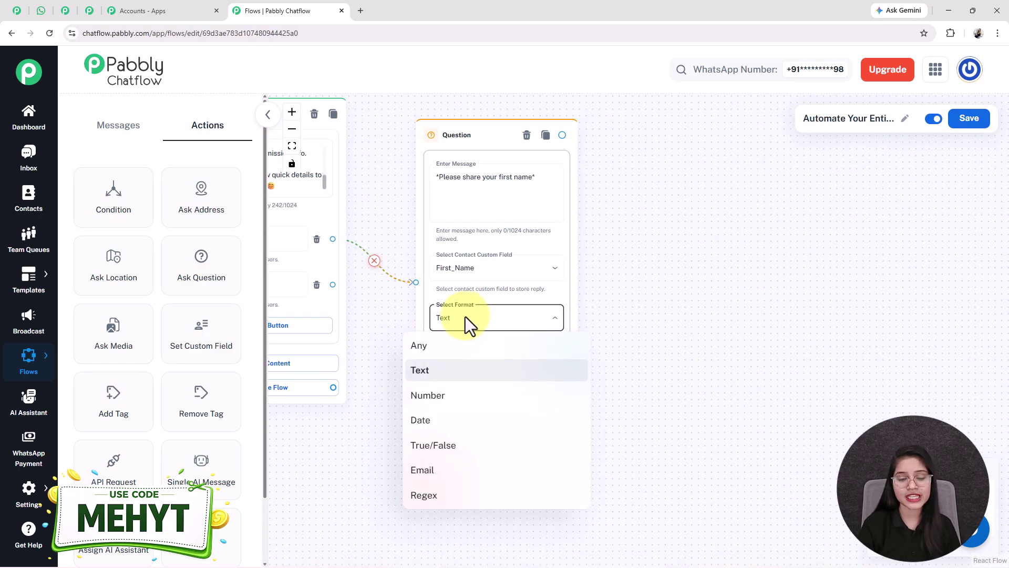
click(450, 373)
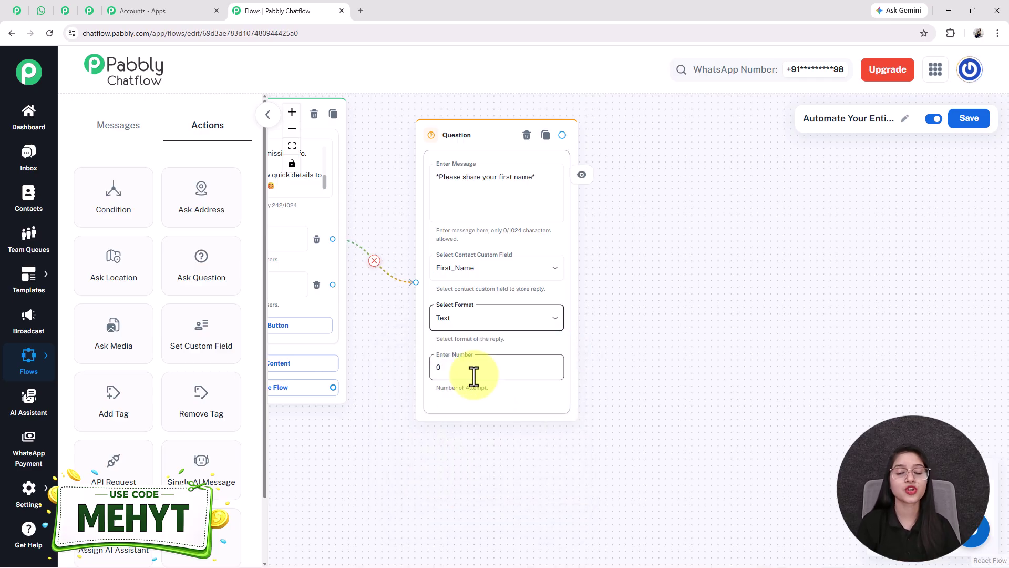
click(453, 180)
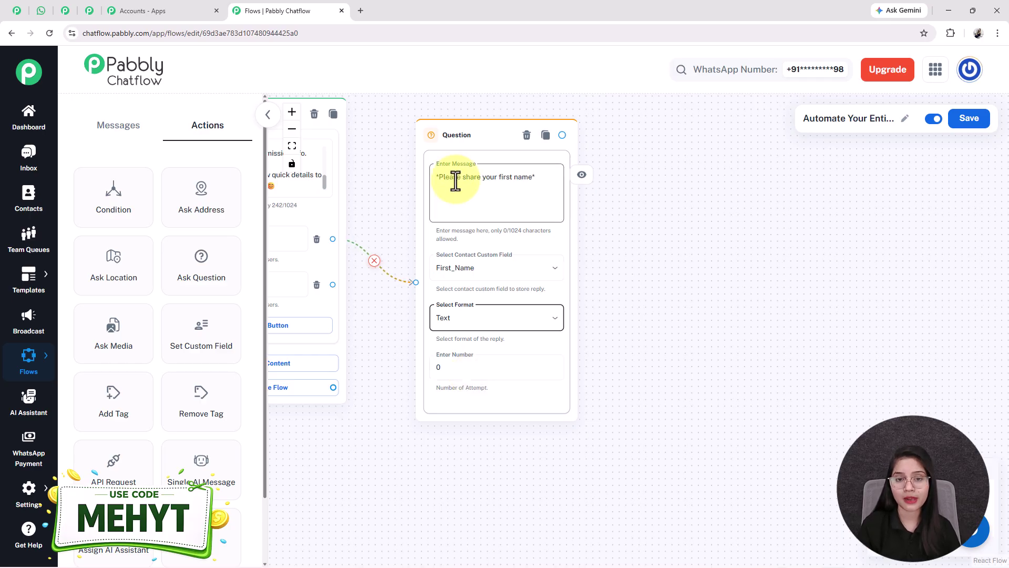
triple_click(455, 182)
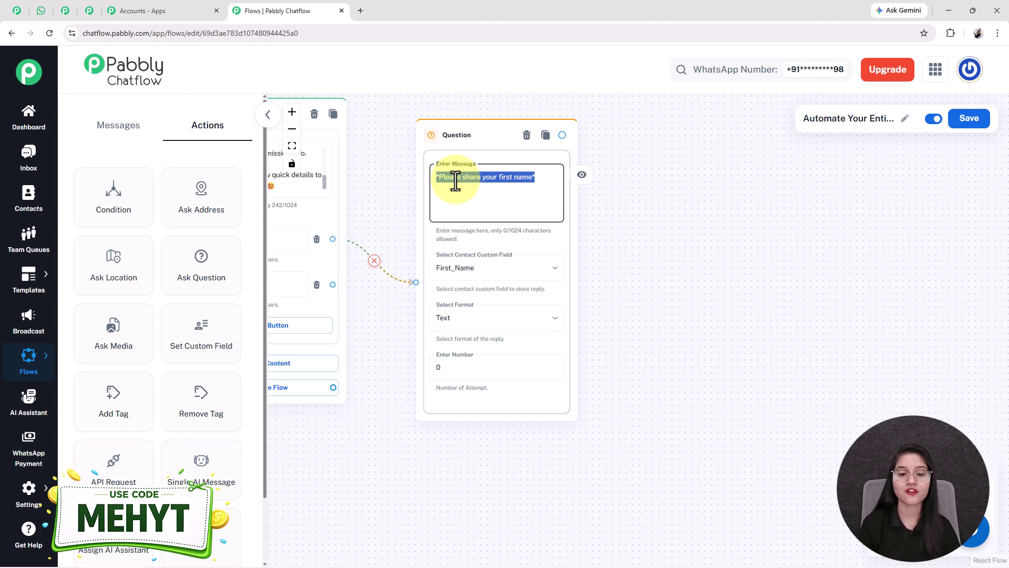
click(489, 328)
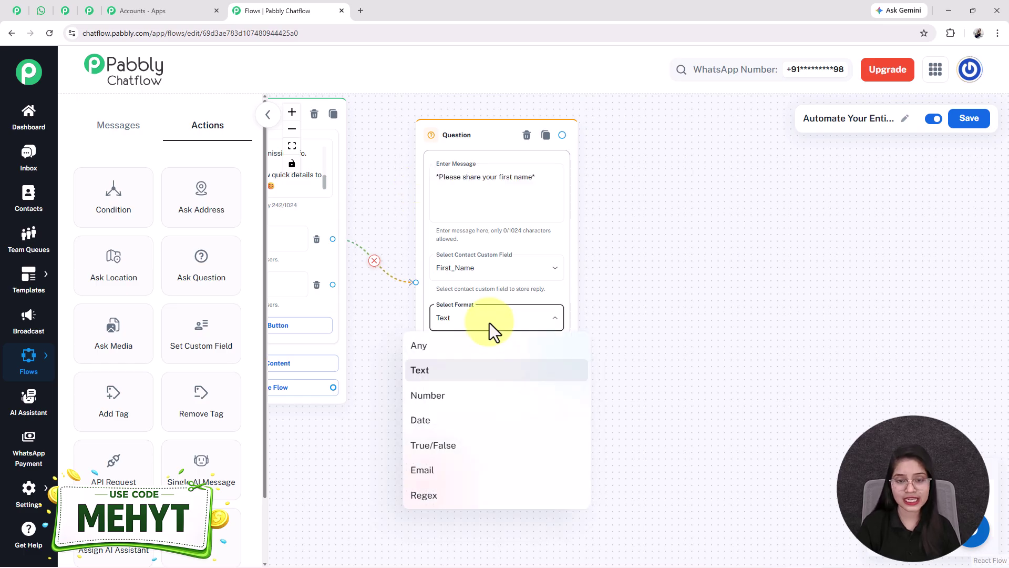
click(490, 323)
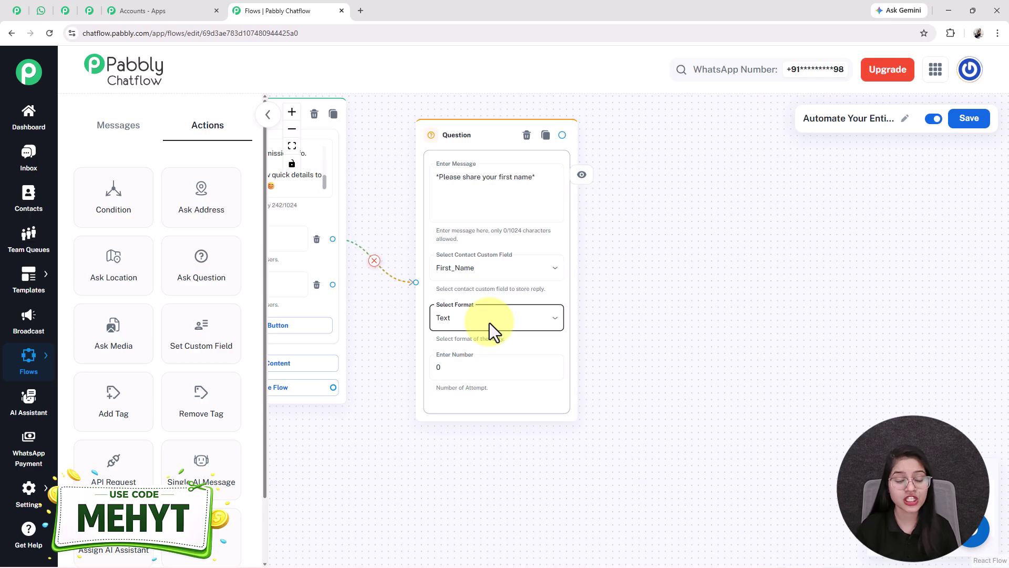
Step: Set the first-name question's attempts to 0 and leave the validation message empty
click(462, 366)
key(BackSpace)
text(1)
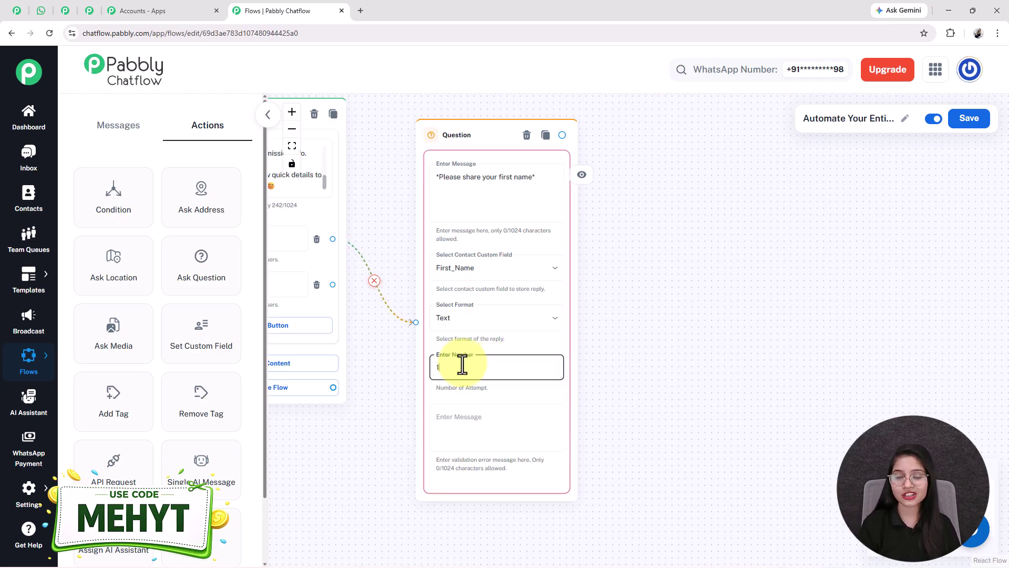
click(466, 421)
text(please)
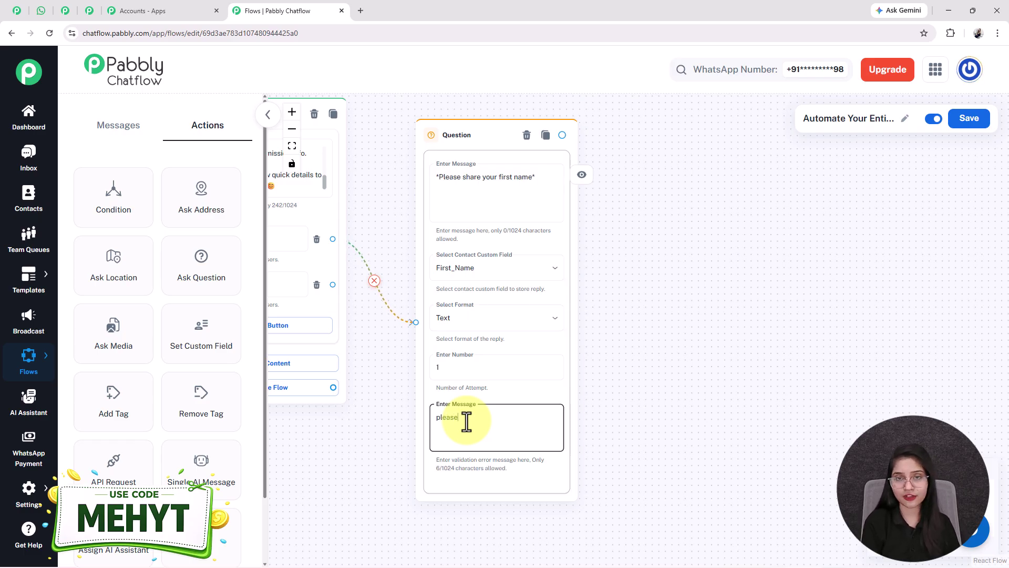
key(BackSpace)
key(BackSpace)
key(BackSpace)
key(BackSpace)
key(BackSpace)
key(BackSpace)
key(BackSpace)
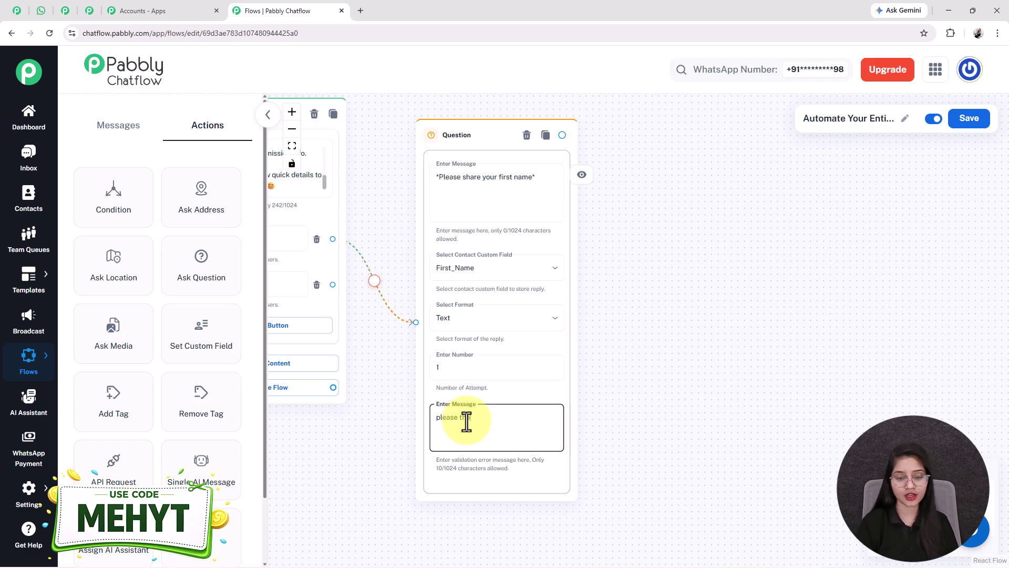
click(454, 374)
text(0)
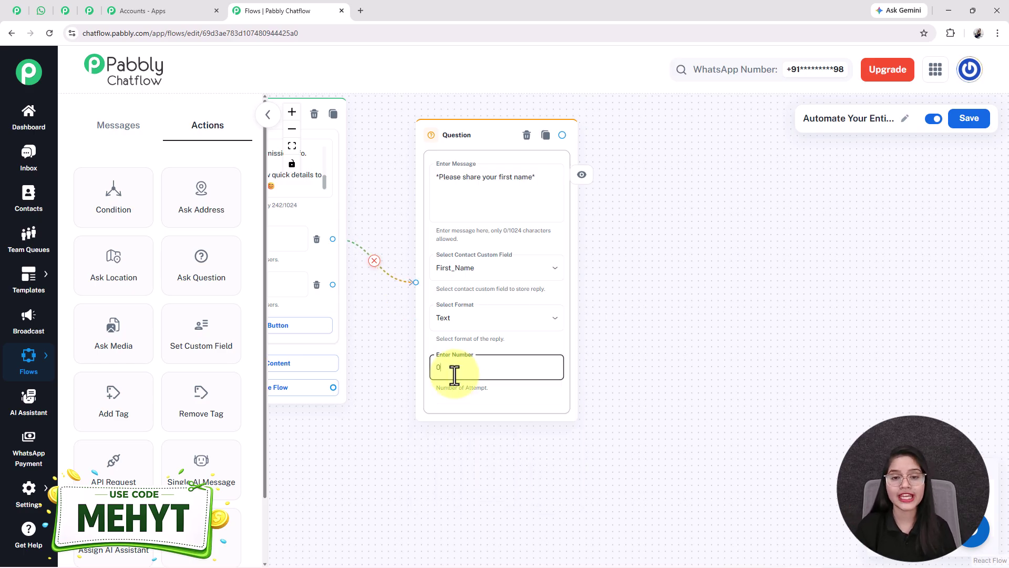
scroll(454, 374, down, 1)
scroll(492, 398, up, 2)
Step: Pan the canvas to make room beside the first-name question and show the message block types
scroll(688, 380, down, 1)
drag(686, 380, 624, 404)
drag(776, 314, 712, 331)
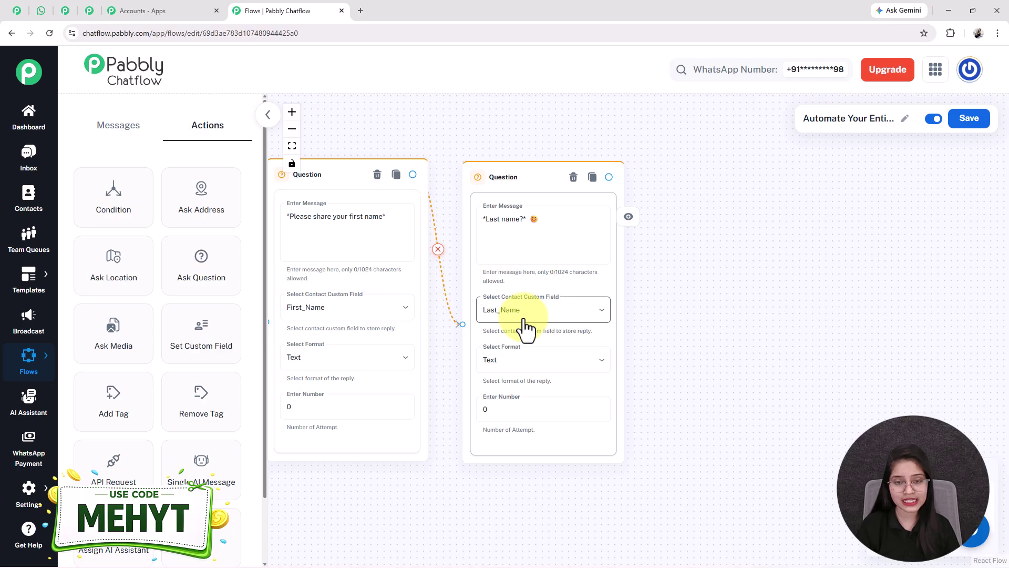
scroll(541, 406, down, 3)
drag(536, 514, 638, 421)
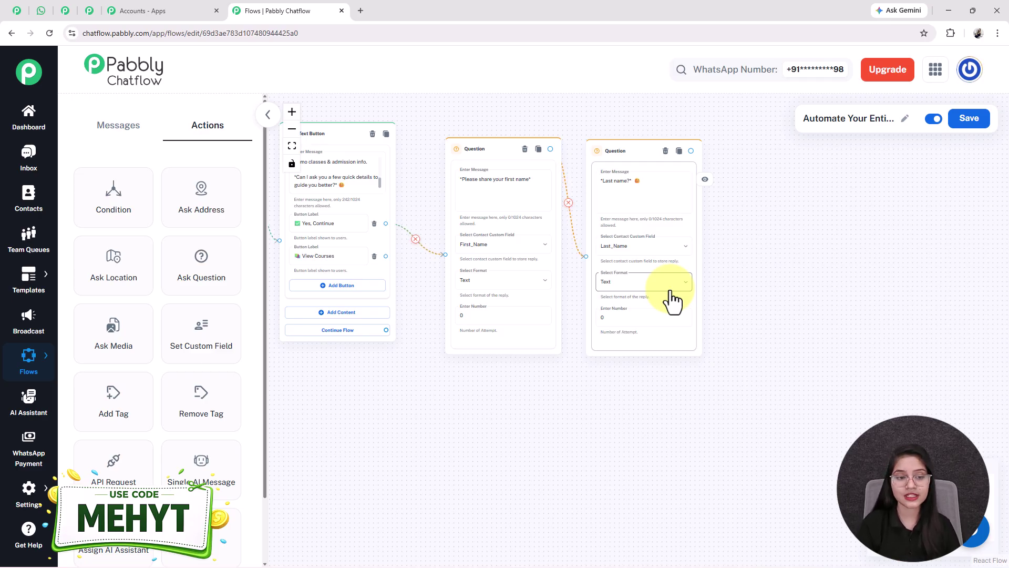
click(121, 131)
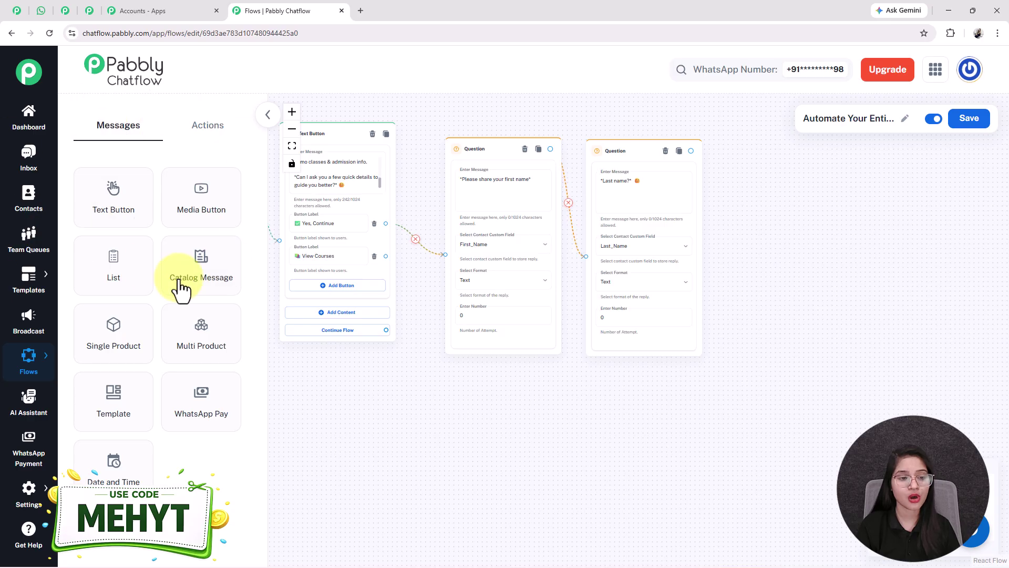
Step: Add a List message after the last-name question, checking the course list preview in WhatsApp
drag(131, 268, 760, 159)
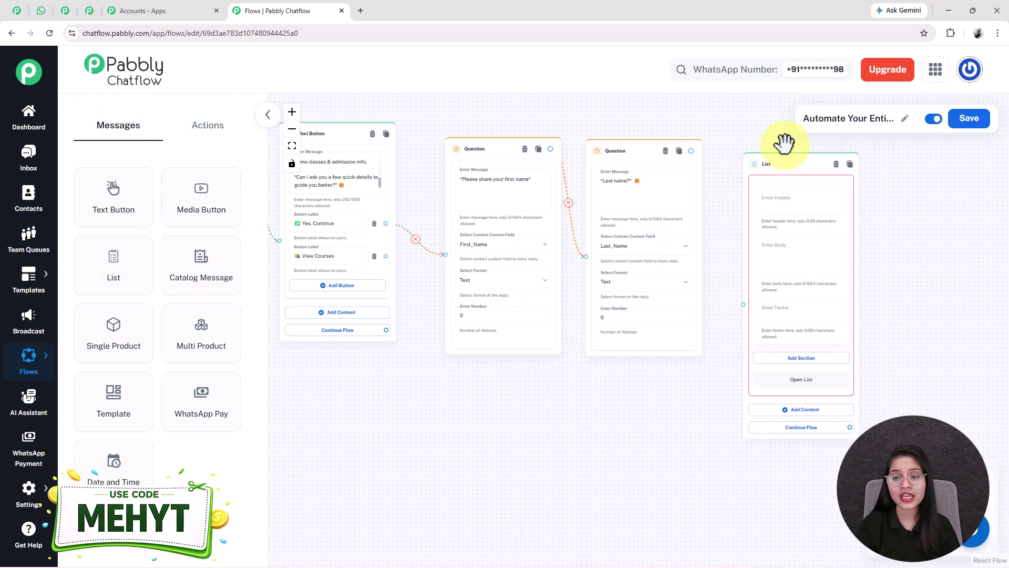
click(40, 10)
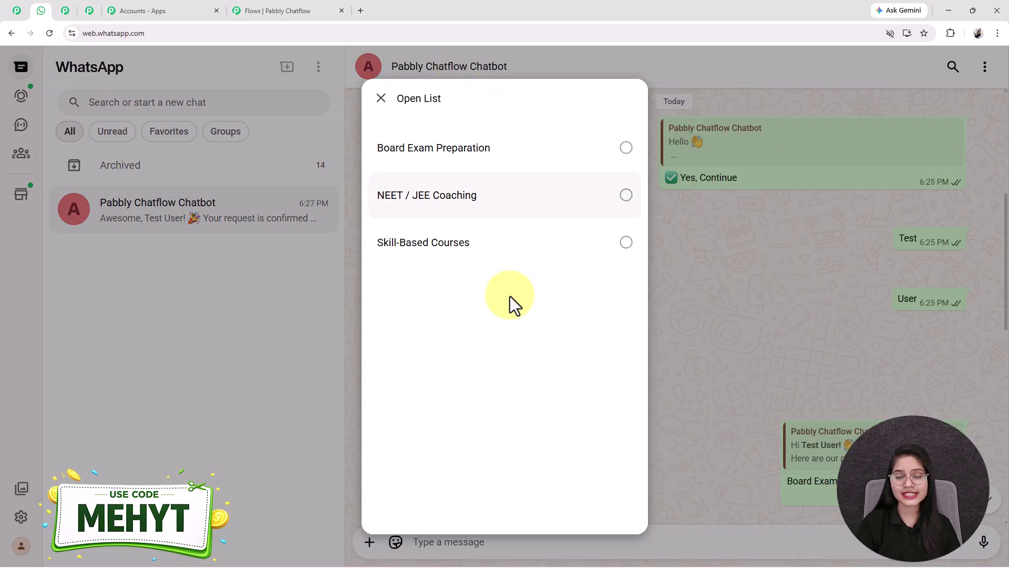
click(380, 98)
click(279, 11)
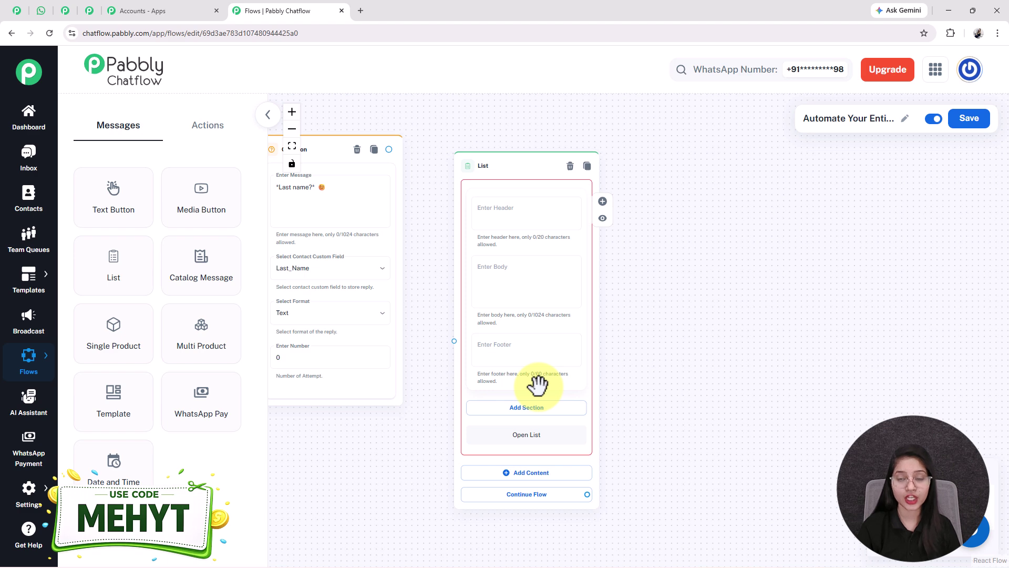
Step: Paste the greeting with $First_Name $Last_Name and the course intro into the list body
click(497, 179)
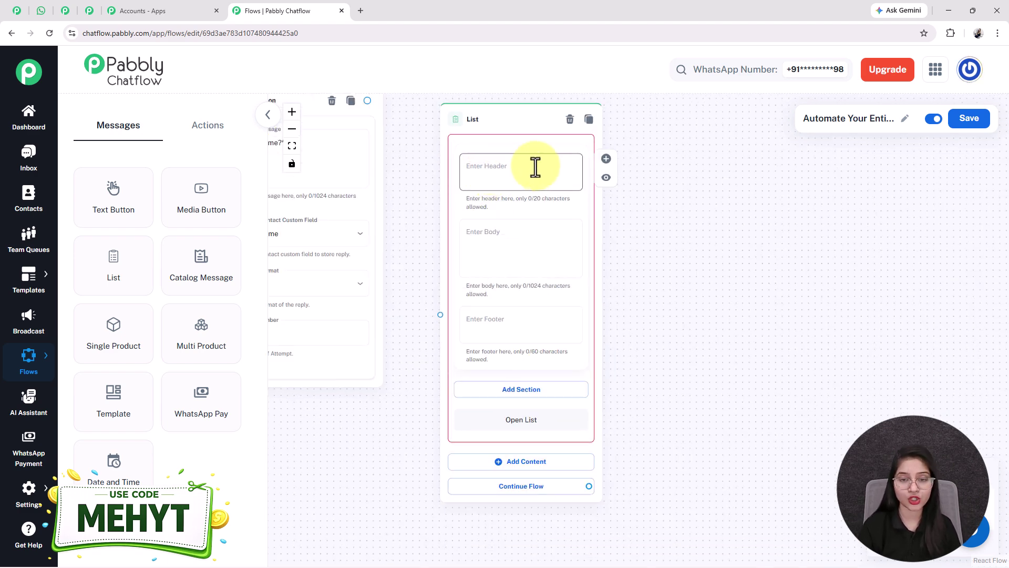
click(518, 253)
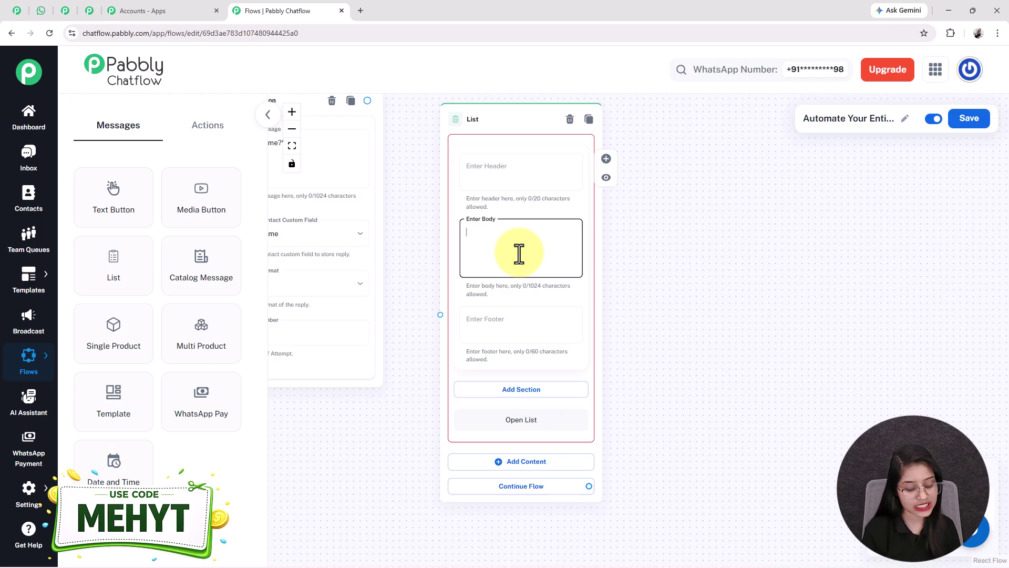
text(Hi *$First_Name $Last_Name!* 👋 Here are our popular courses 👇)
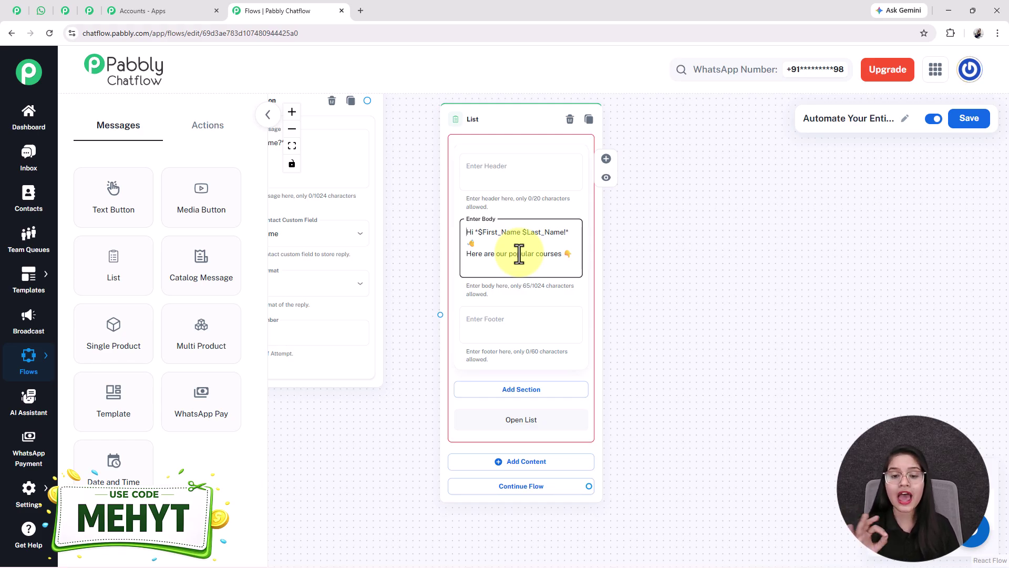
double_click(504, 232)
double_click(549, 233)
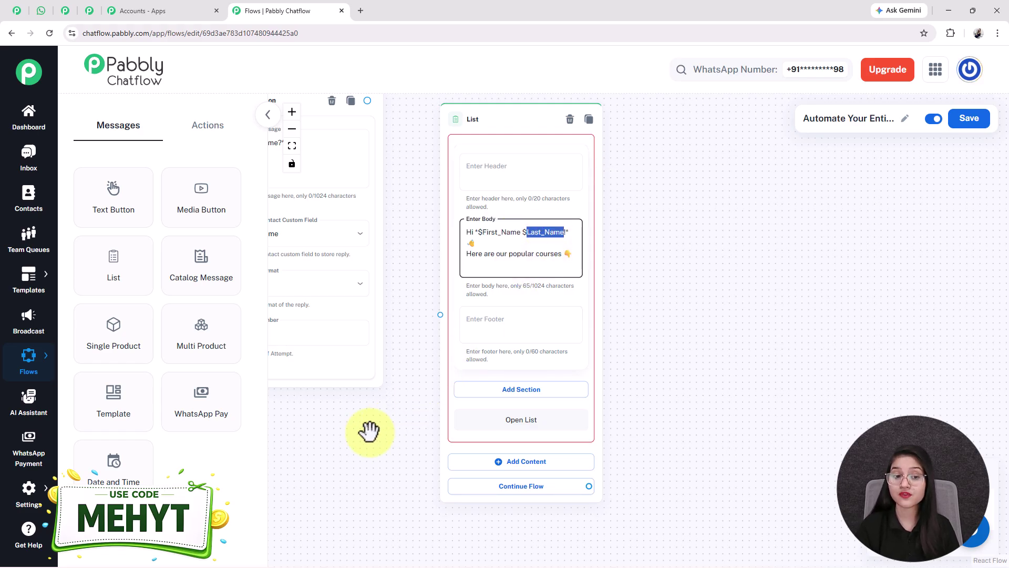
drag(376, 428, 491, 461)
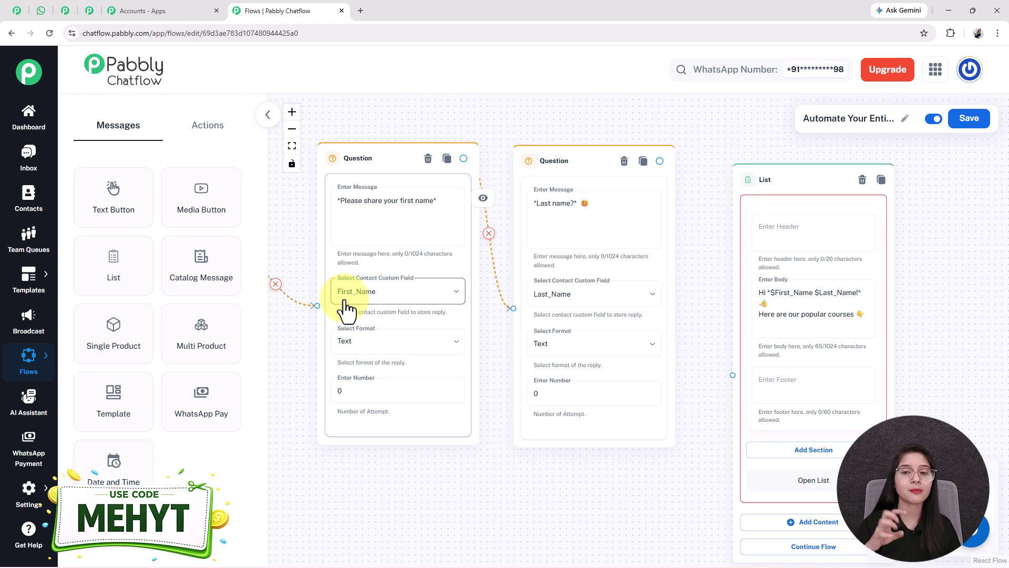
double_click(787, 295)
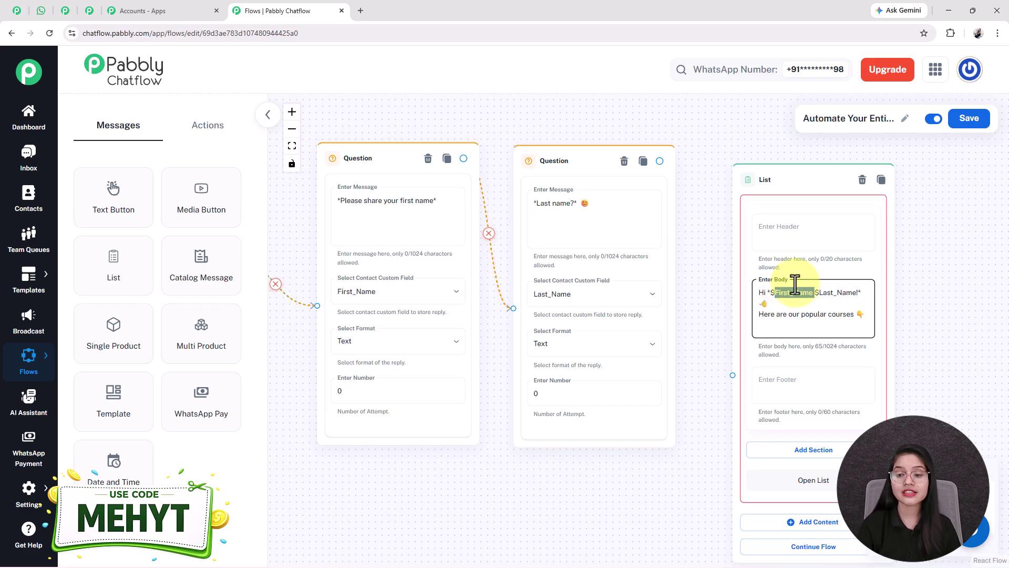
click(41, 10)
scroll(421, 294, down, 1)
drag(402, 277, 482, 277)
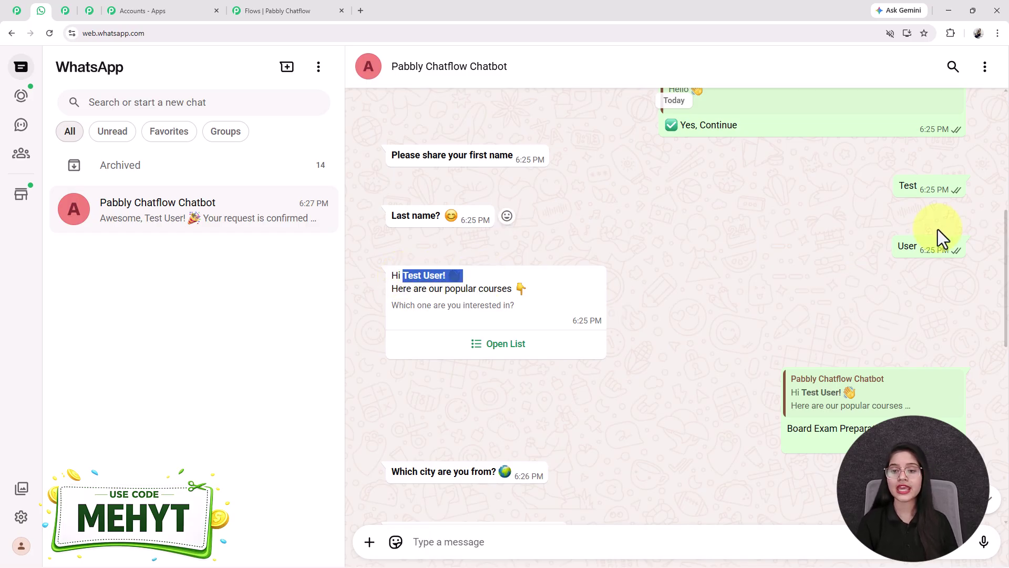
double_click(907, 186)
double_click(922, 246)
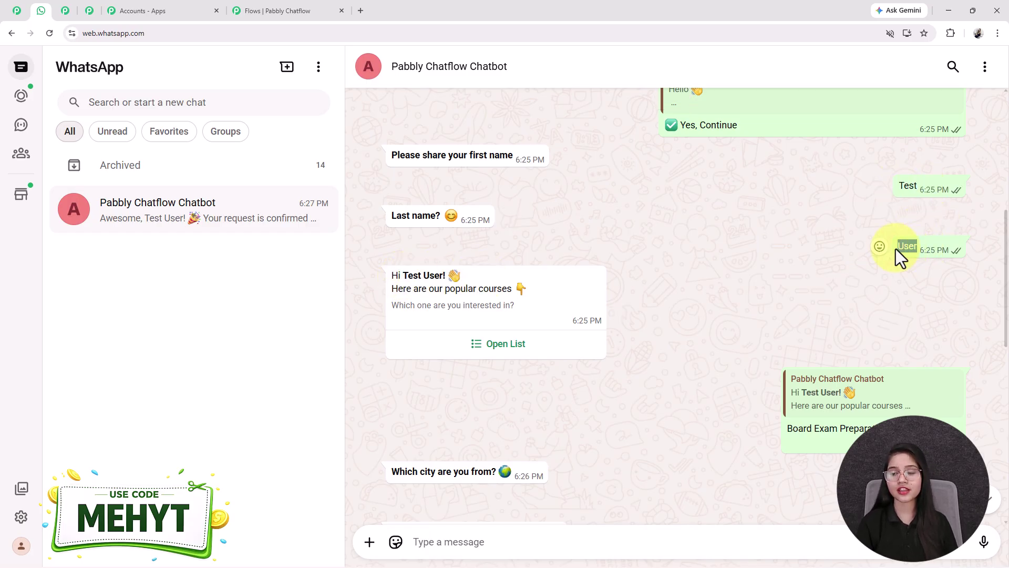
click(878, 311)
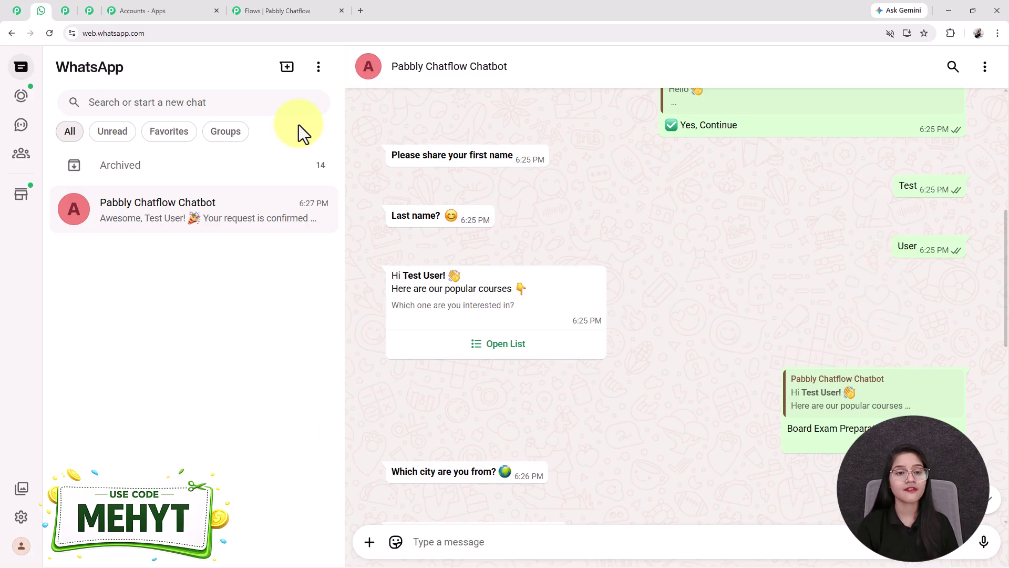
click(293, 13)
Step: Paste the footer question text into the List node's footer
scroll(491, 366, down, 3)
scroll(491, 367, right, 3)
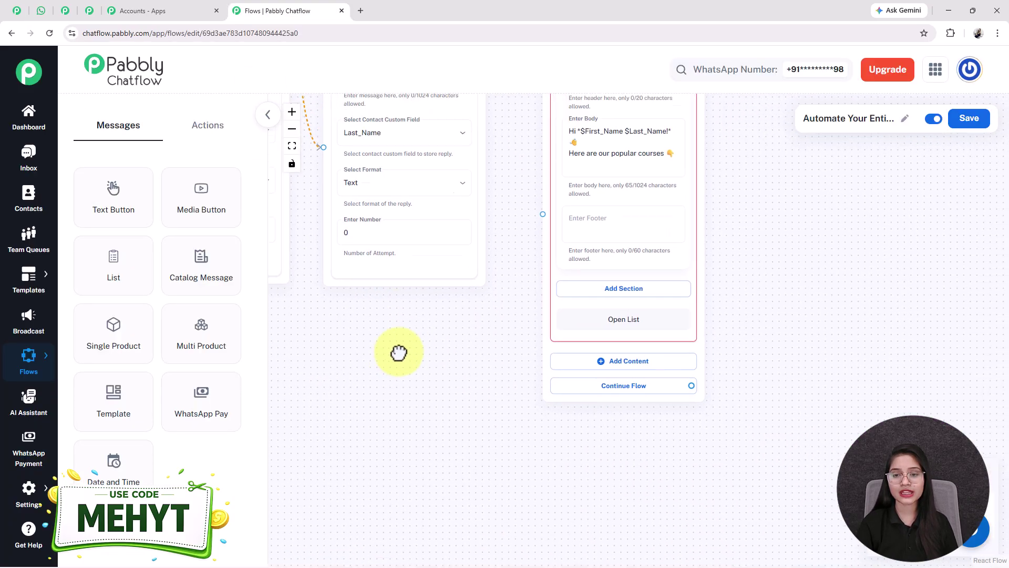
click(597, 240)
text(Which one are you interested in?)
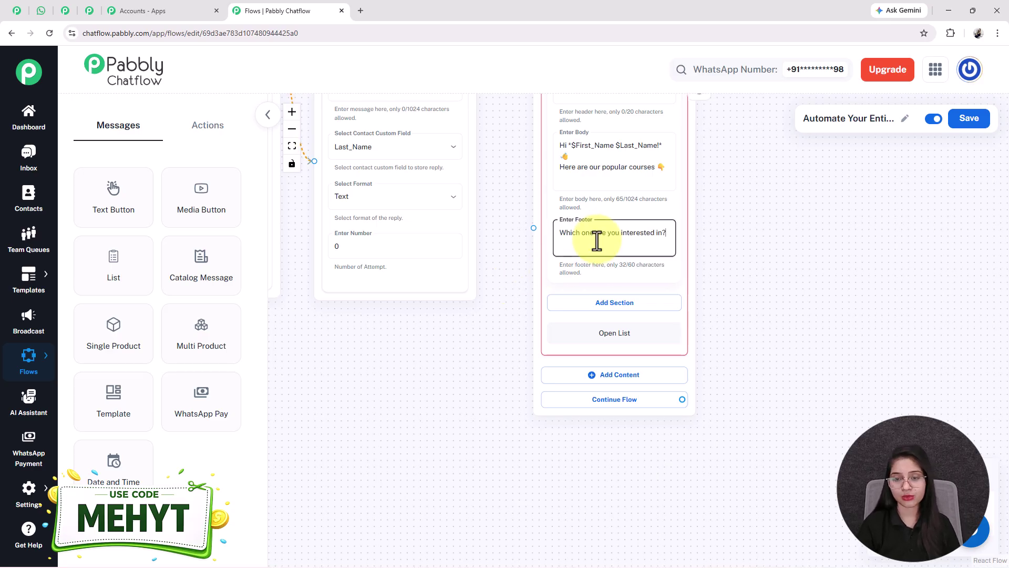
scroll(757, 350, down, 2)
scroll(712, 365, up, 3)
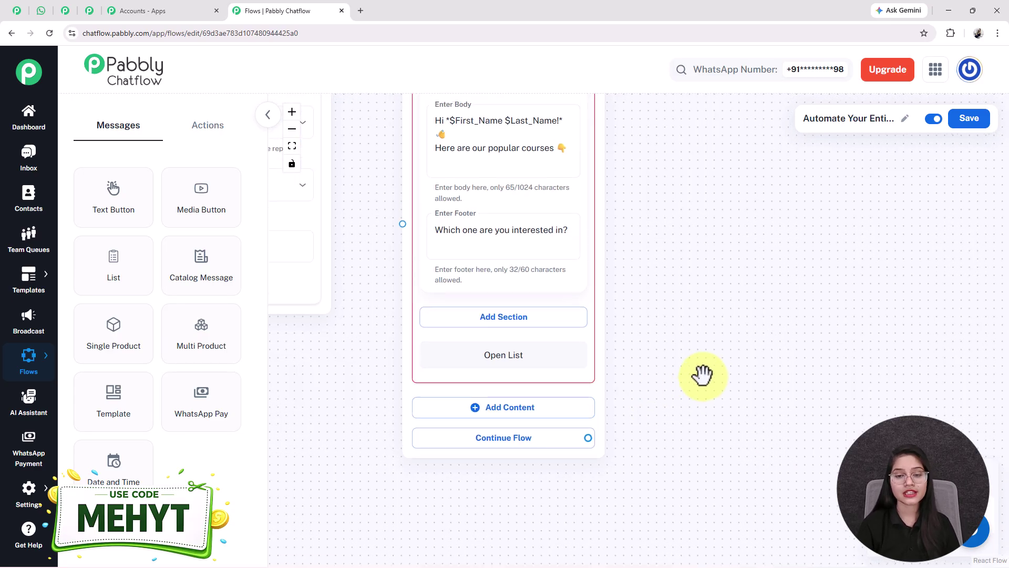
Step: Add a list section titled 'Course Types'
click(469, 322)
click(463, 342)
text(Course Tye)
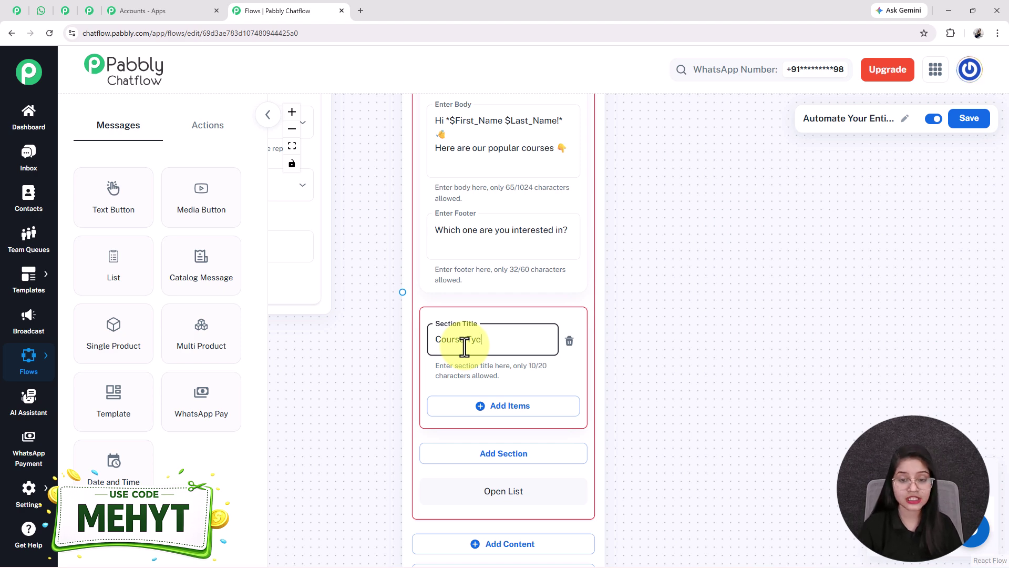
key(BackSpace)
text(pes)
drag(721, 480, 689, 360)
drag(697, 400, 684, 331)
Step: Add three course items: Board Exam Preparation, NEET / JEE Coaching, Skill-Based Courses
click(446, 221)
click(442, 402)
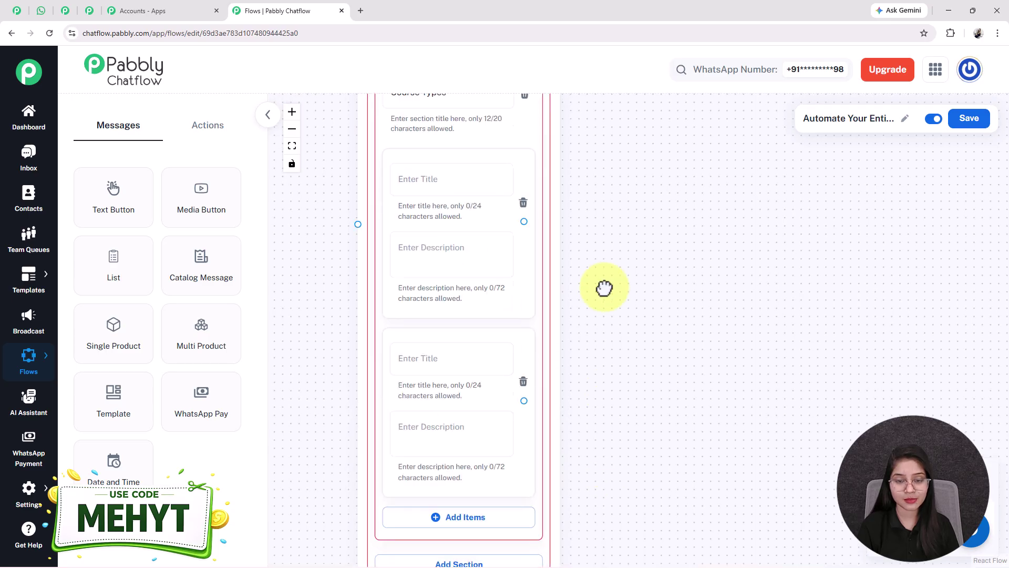
drag(605, 315, 605, 127)
click(473, 396)
scroll(738, 350, down, 2)
drag(737, 349, 644, 396)
scroll(617, 389, down, 1)
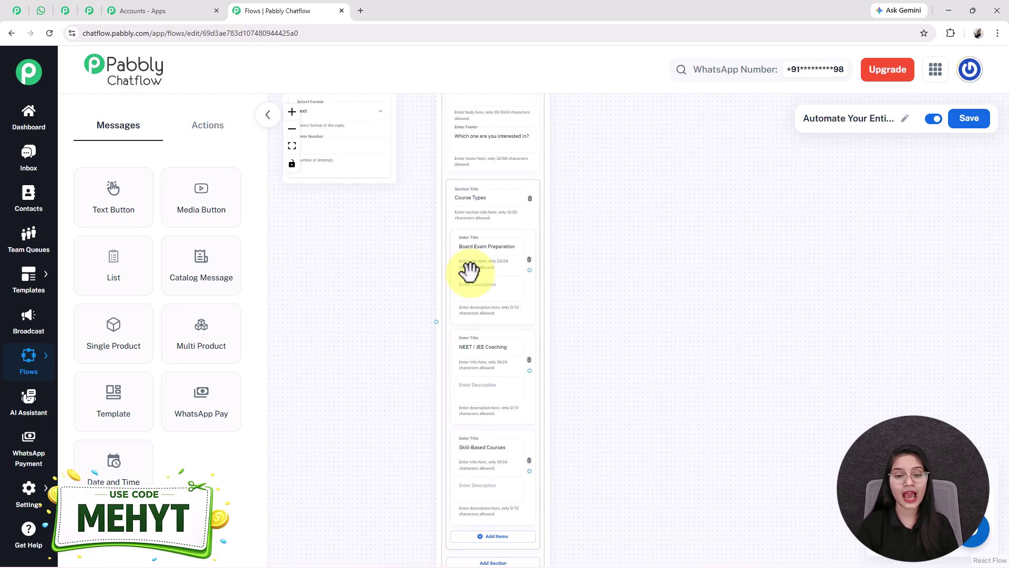
click(476, 281)
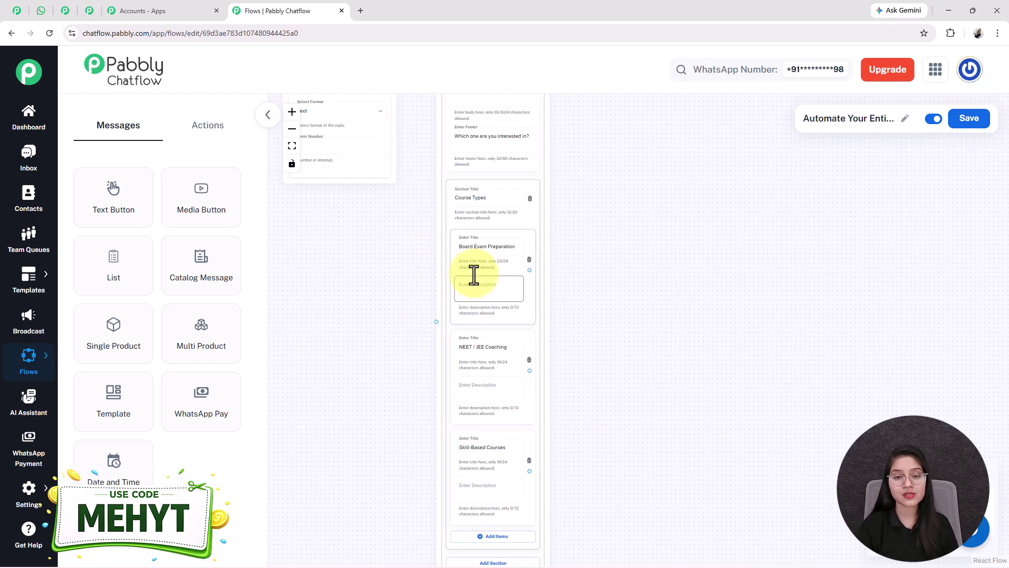
scroll(529, 435, up, 2)
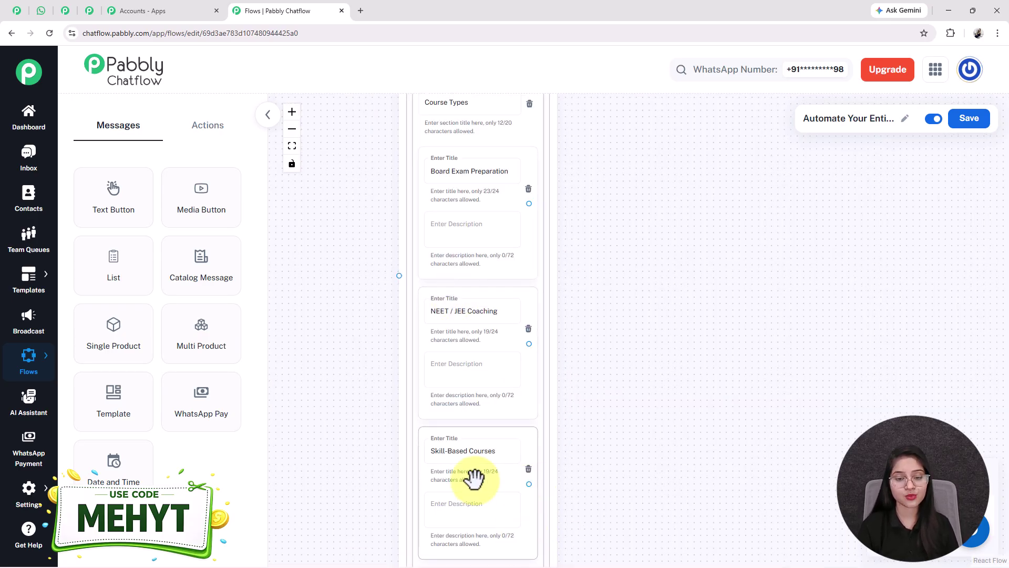
scroll(475, 478, up, 1)
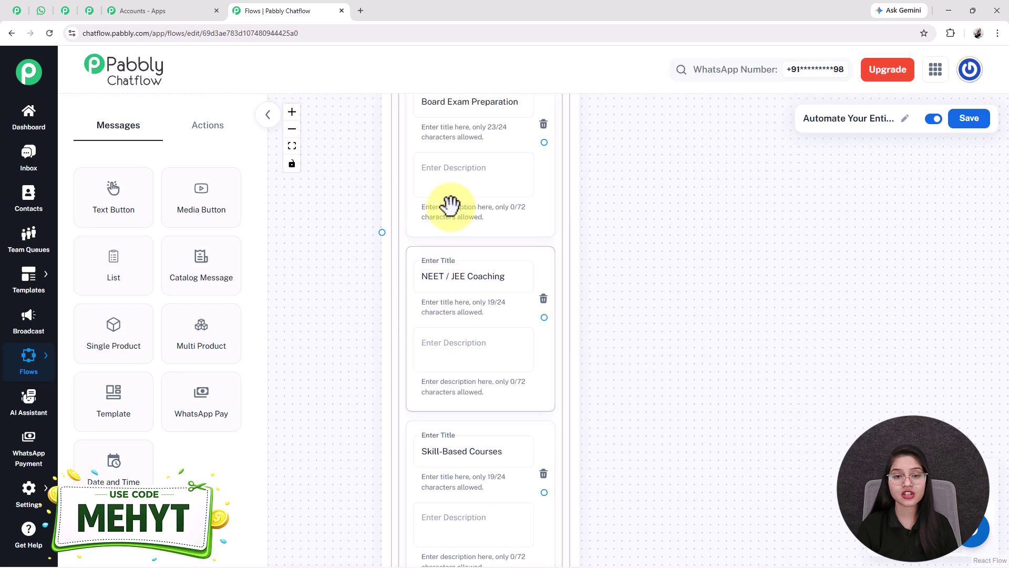
scroll(413, 422, down, 1)
scroll(412, 422, down, 1)
Step: Connect the last-name question to the list message
drag(361, 350, 378, 523)
scroll(468, 149, up, 1)
drag(428, 119, 495, 388)
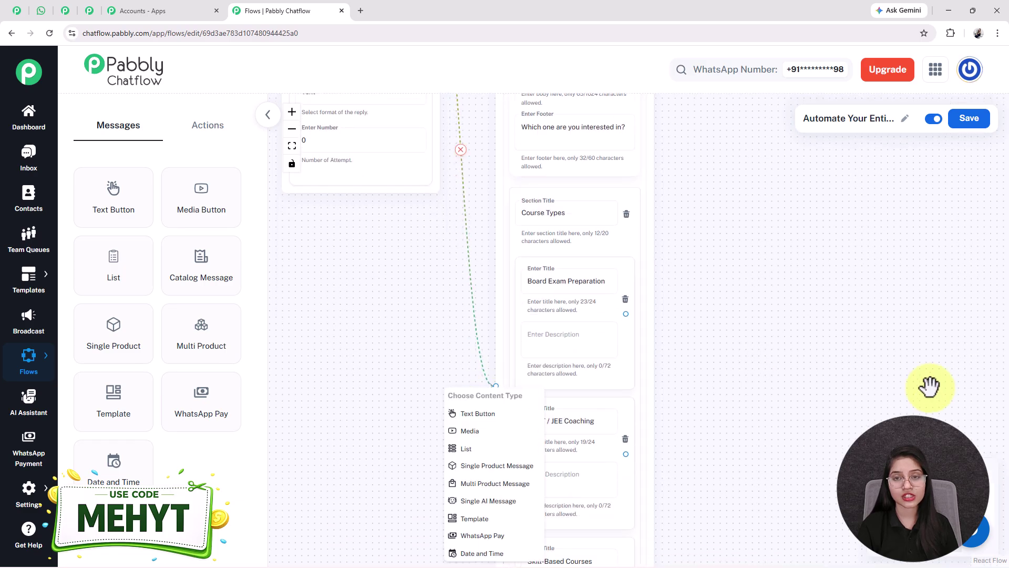
click(718, 231)
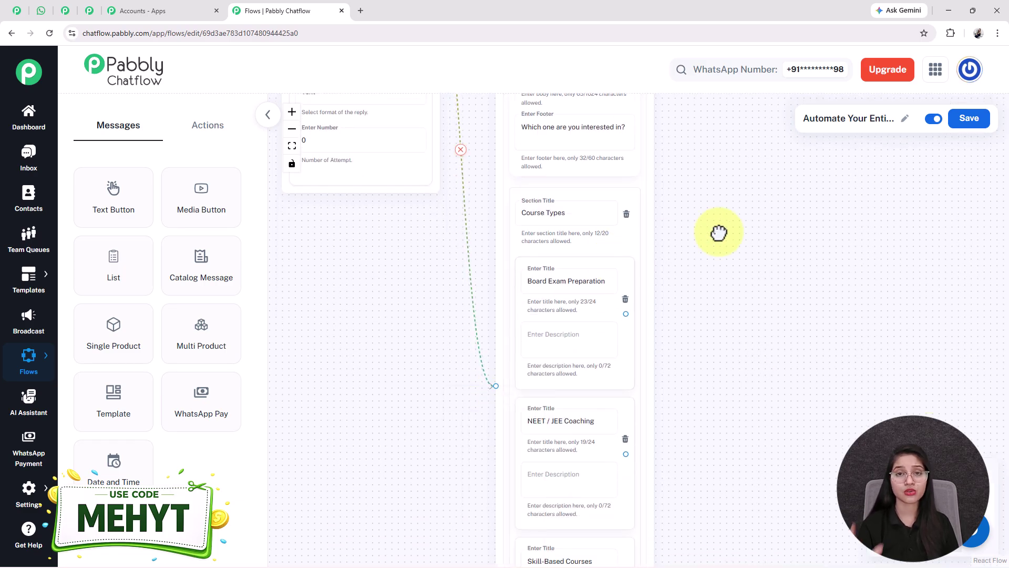
scroll(741, 261, down, 1)
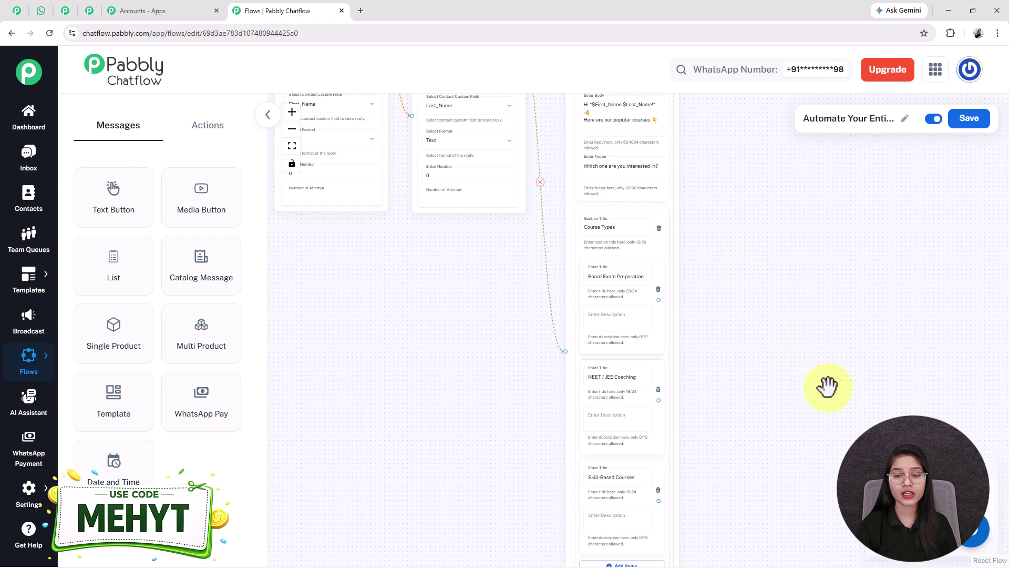
Step: Add a Set Custom Field node beside the course list targeting CourseType
drag(766, 387, 682, 431)
scroll(504, 284, down, 2)
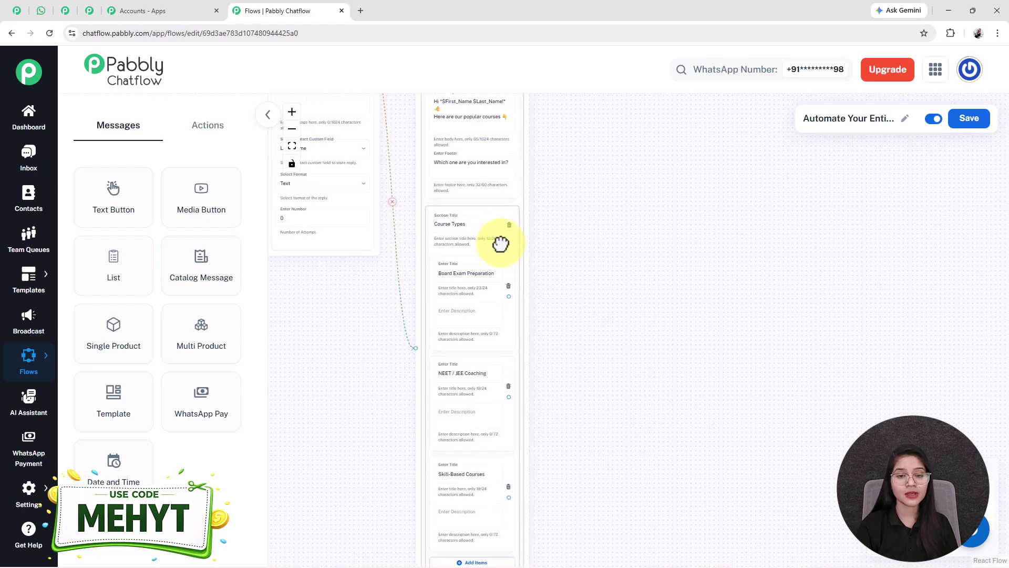
click(473, 465)
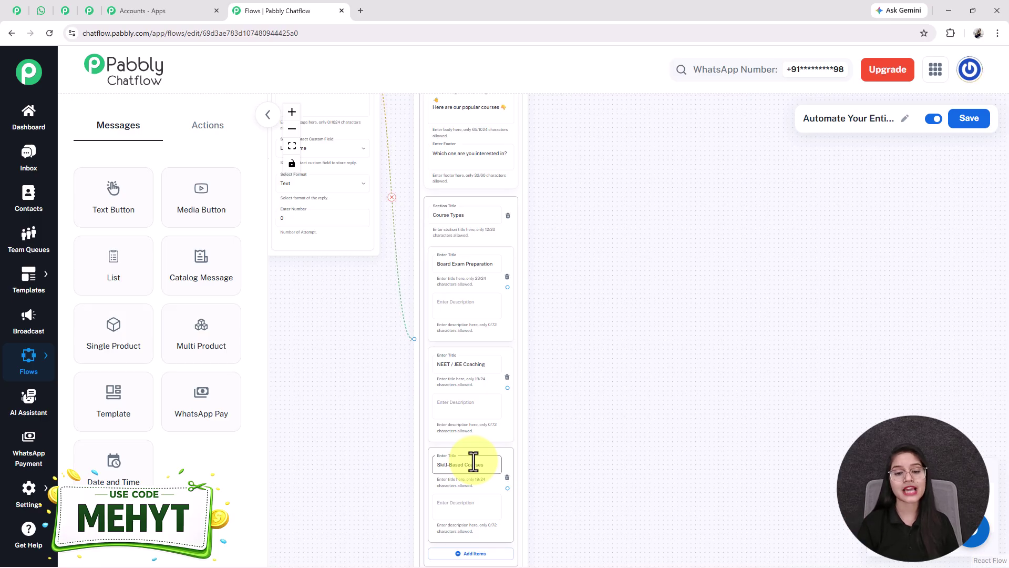
click(202, 139)
drag(203, 345, 557, 361)
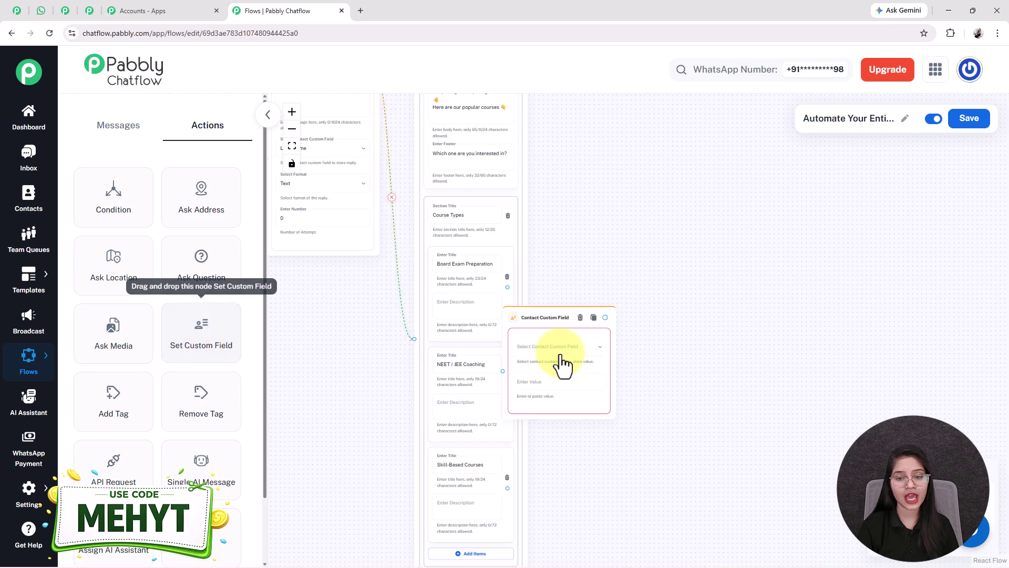
drag(542, 321, 600, 247)
scroll(612, 286, up, 3)
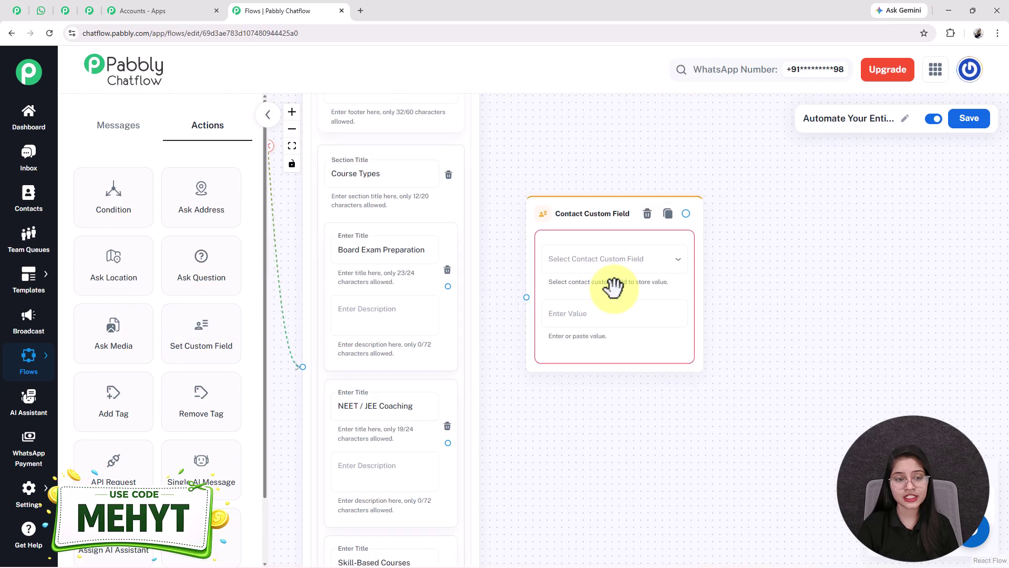
scroll(614, 287, up, 2)
click(621, 256)
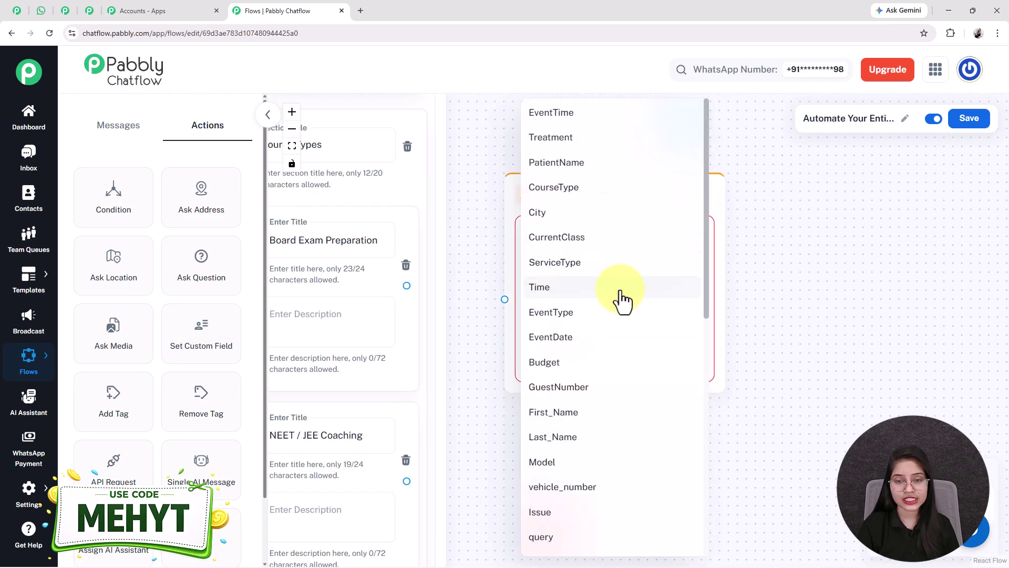
scroll(592, 473, down, 1)
scroll(599, 241, up, 1)
click(569, 192)
Step: Copy the 'Board Exam Preparation' option title into the node's value field
drag(525, 428, 604, 412)
click(361, 235)
key(ctrl+a)
key(ctrl+c)
click(731, 305)
key(ctrl+v)
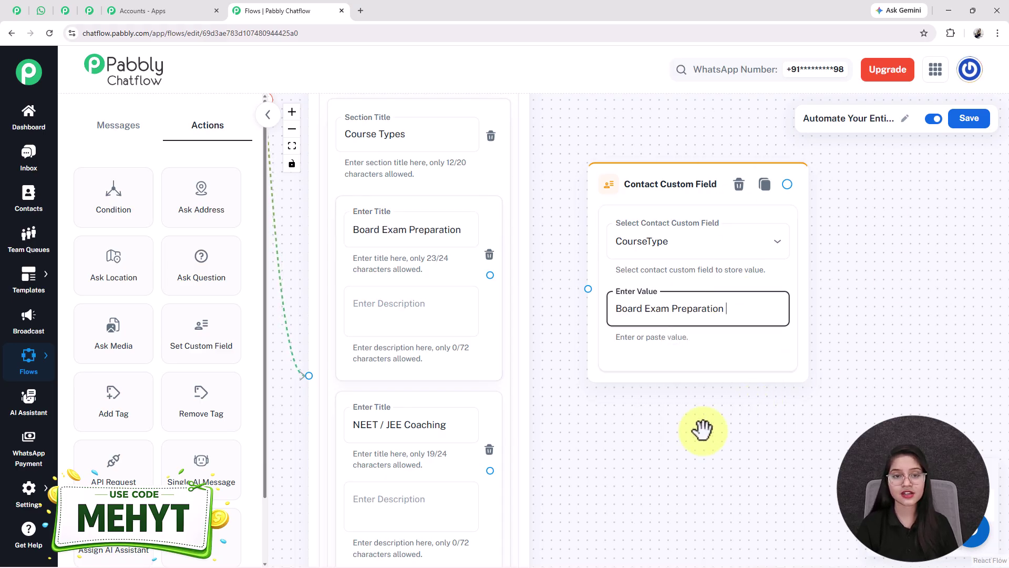
Step: Connect the Board Exam Preparation option to the CourseType node
drag(670, 194, 659, 223)
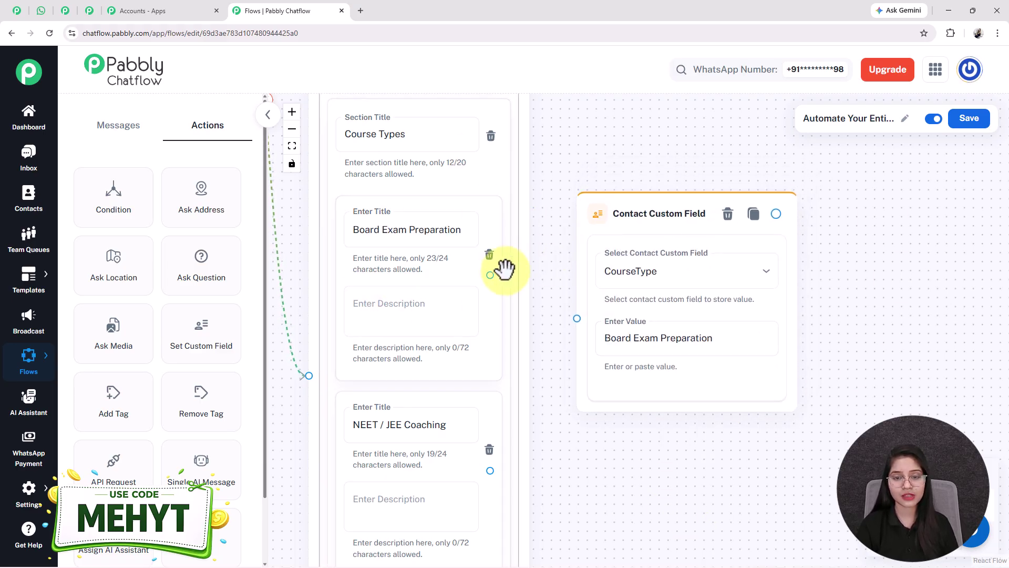
drag(487, 277, 573, 315)
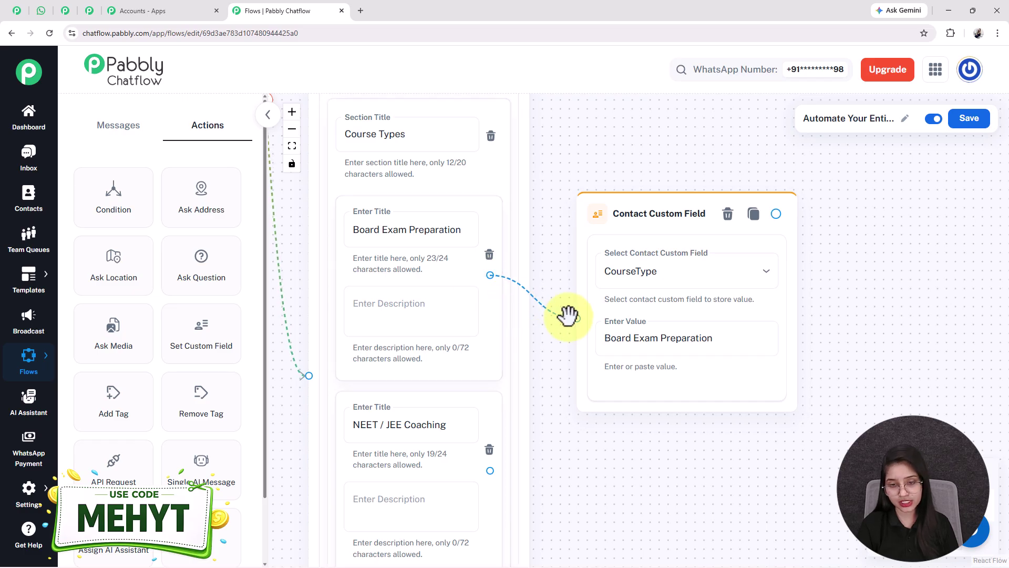
click(667, 335)
scroll(678, 420, down, 3)
drag(650, 457, 611, 193)
scroll(676, 263, down, 2)
drag(676, 263, 622, 331)
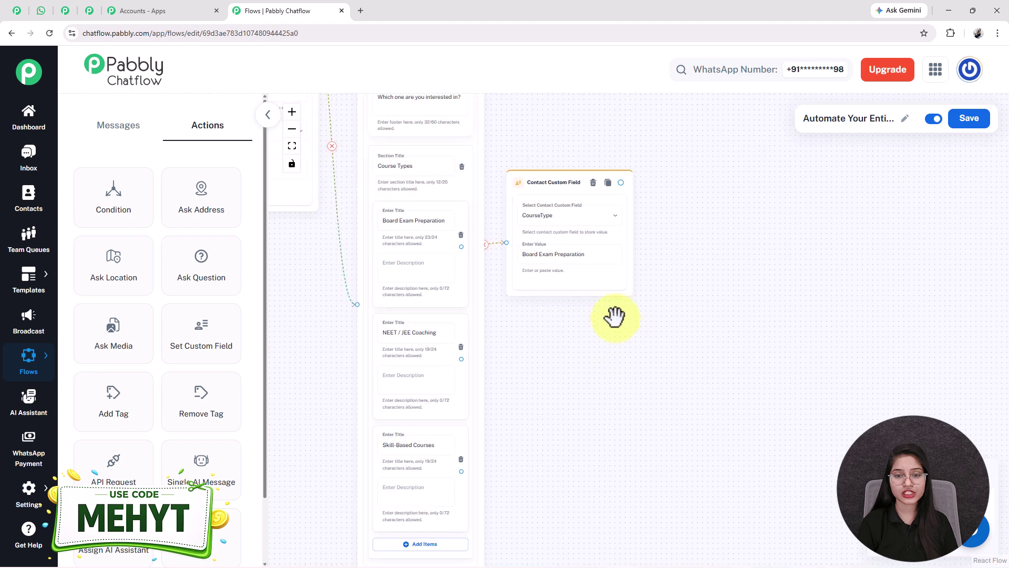
Step: Set the duplicate CourseType nodes to 'NEET / JEE Coaching' and 'Skill-Based Courses', matching the option titles
click(428, 382)
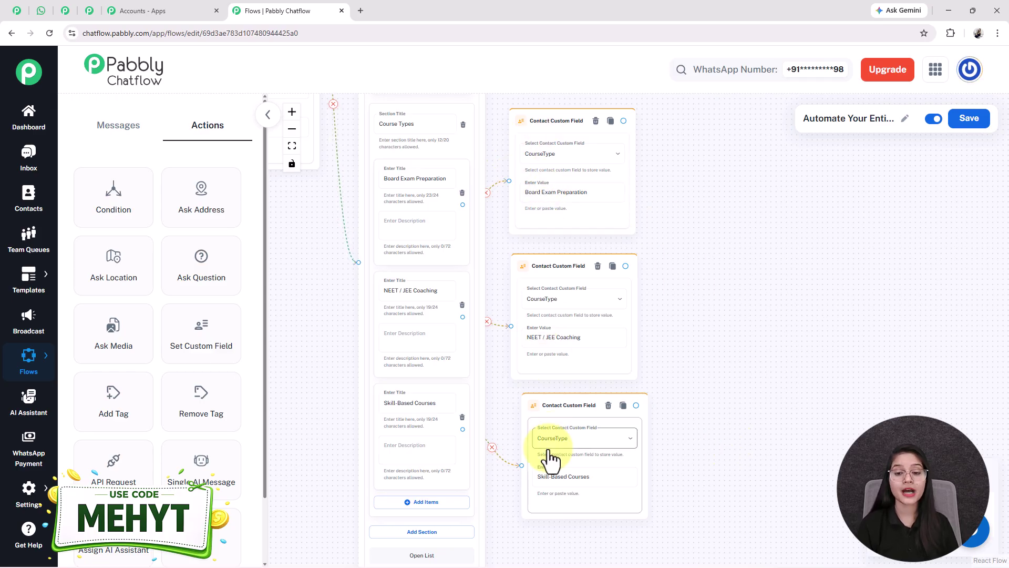
triple_click(542, 338)
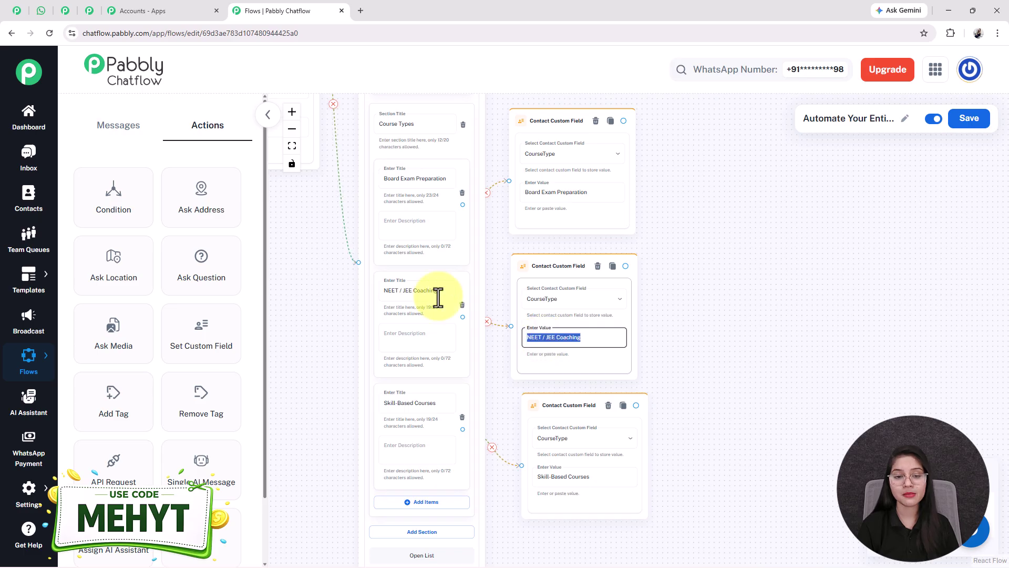
triple_click(402, 292)
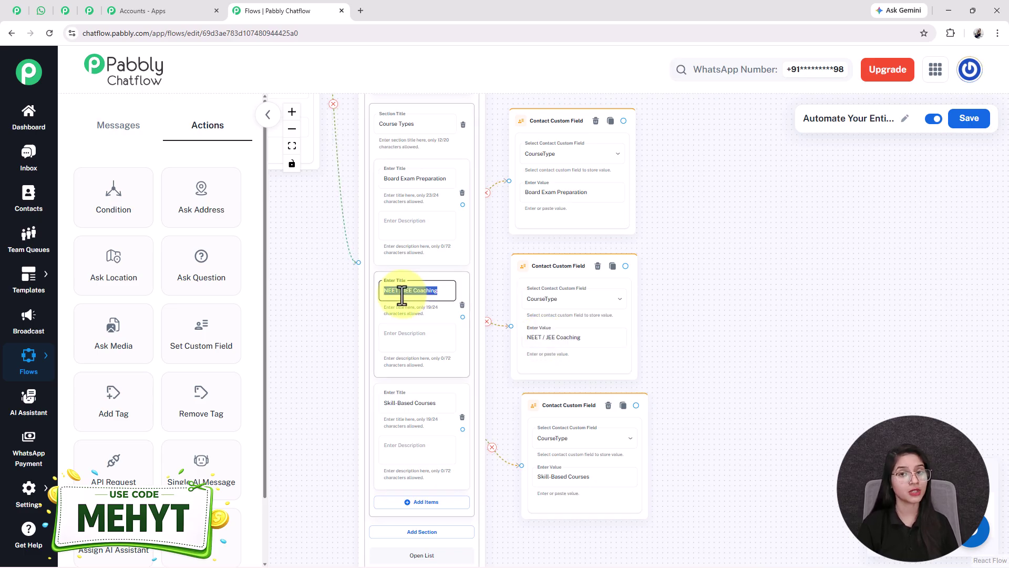
click(414, 405)
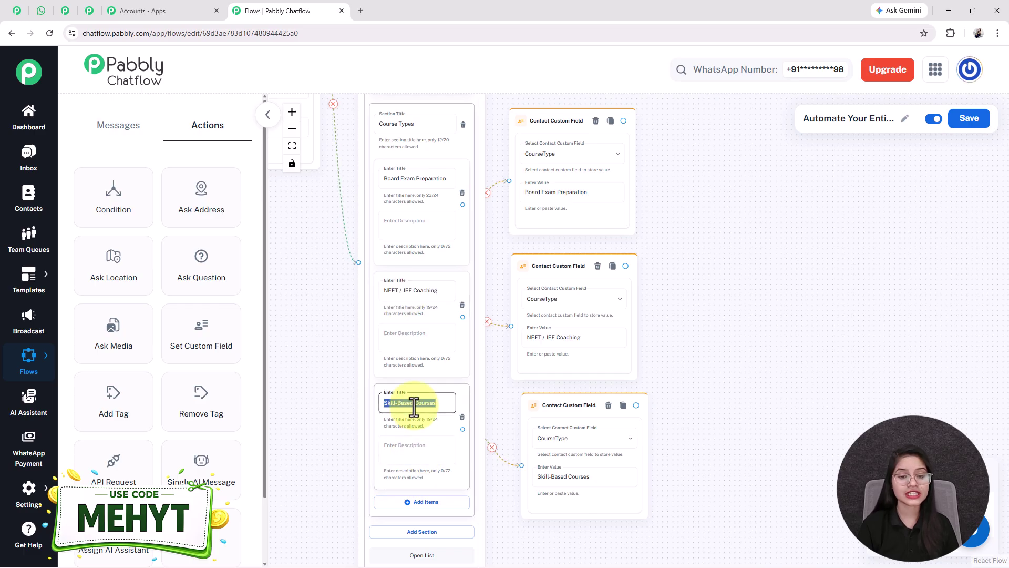
scroll(414, 405, up, 2)
click(604, 493)
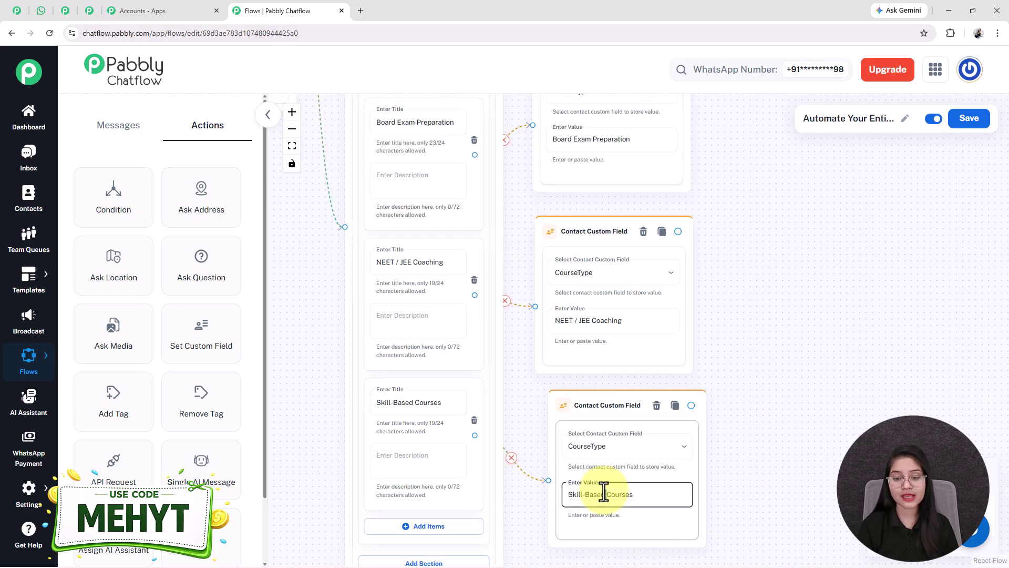
triple_click(604, 494)
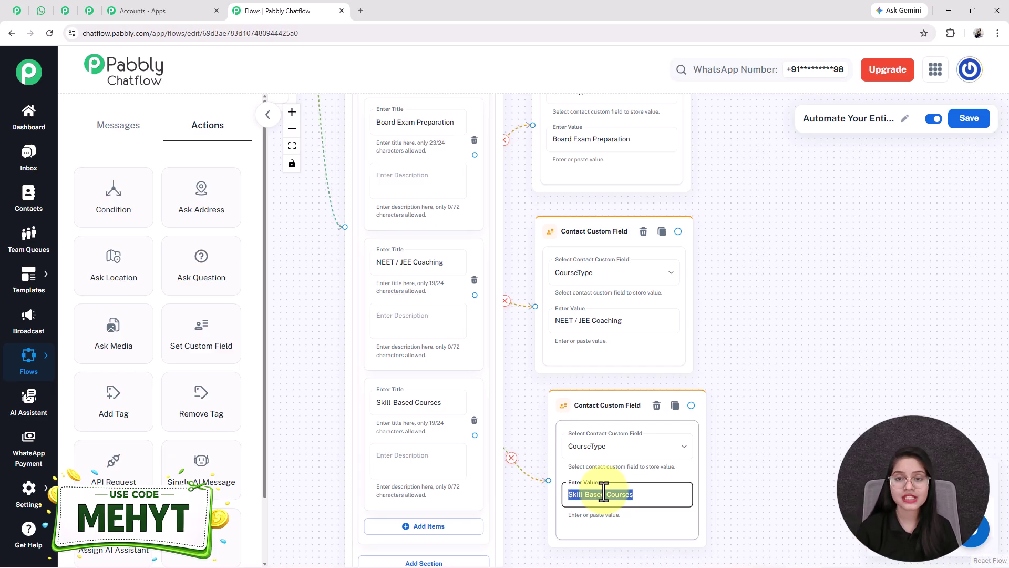
scroll(604, 491, down, 2)
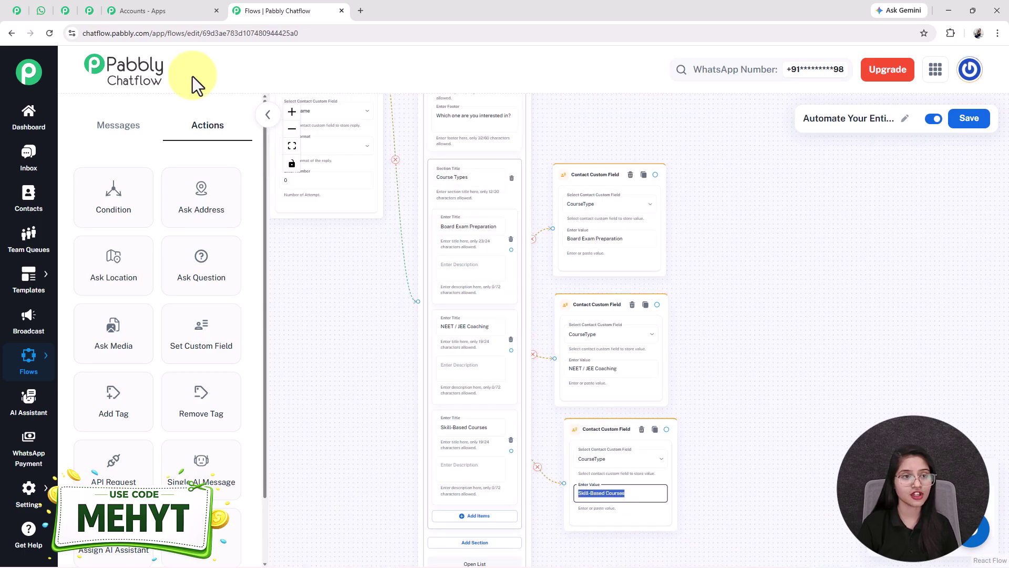
Step: Confirm the WhatsApp test reply cites 'Board Exam Preparation', then return to the flow editor
click(41, 10)
scroll(742, 363, down, 10)
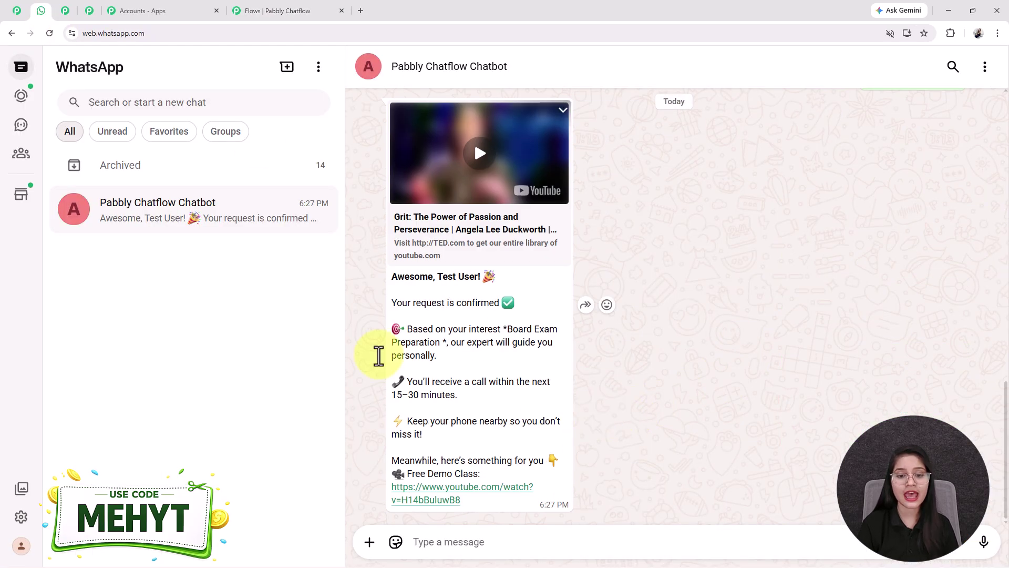
scroll(453, 338, up, 5)
scroll(851, 186, up, 3)
drag(892, 257, 789, 253)
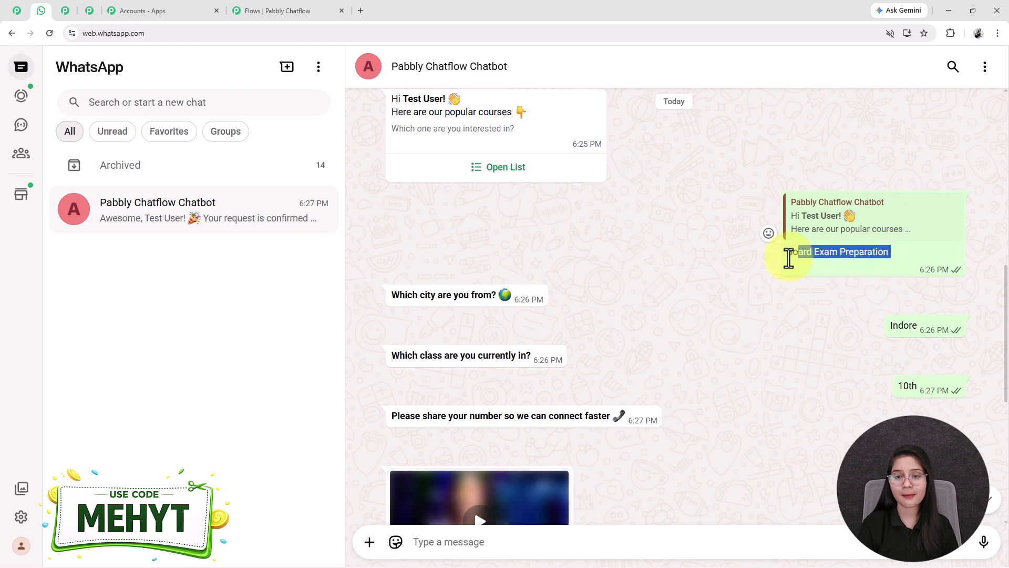
scroll(575, 168, down, 7)
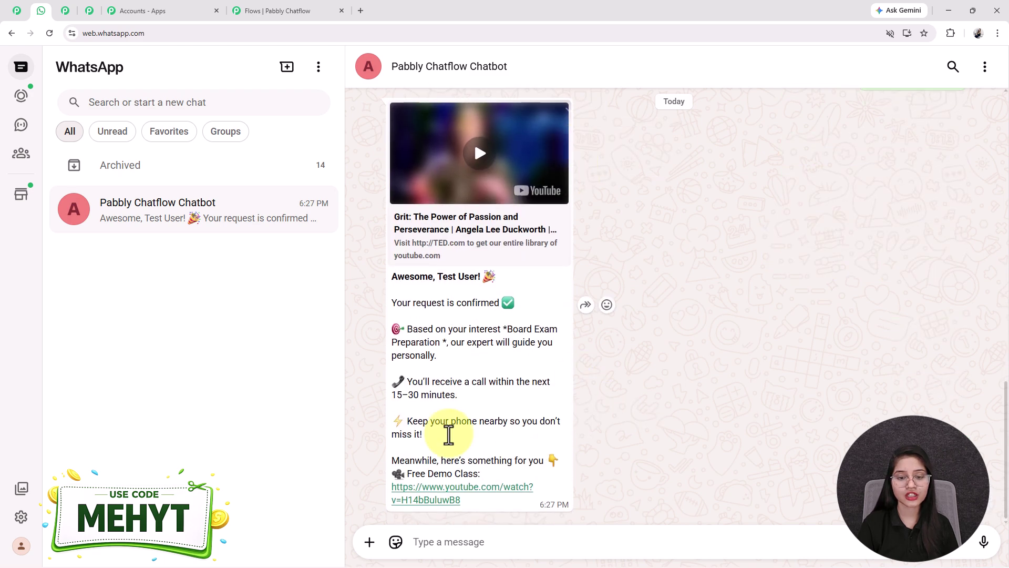
drag(507, 330, 441, 343)
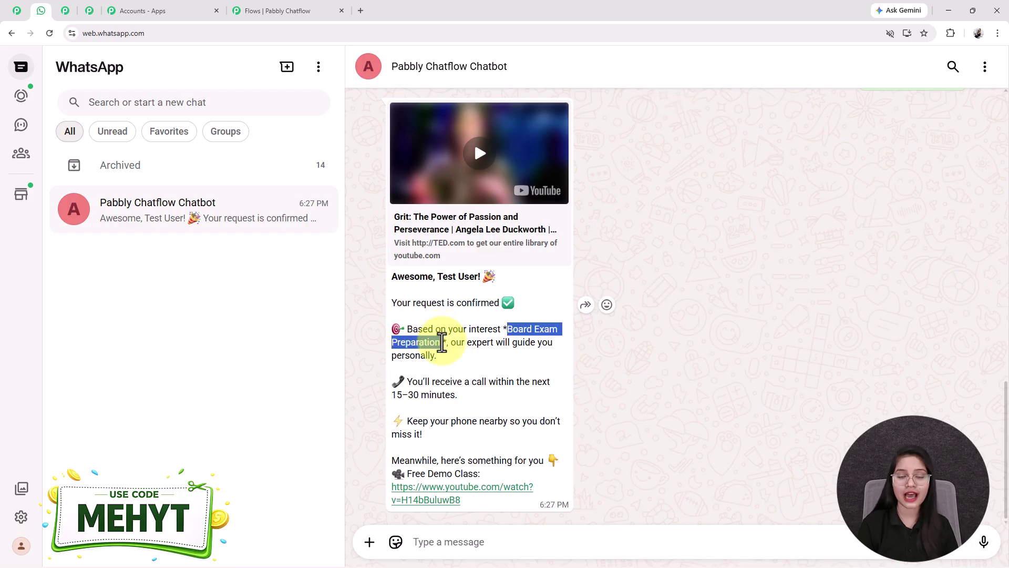
click(273, 10)
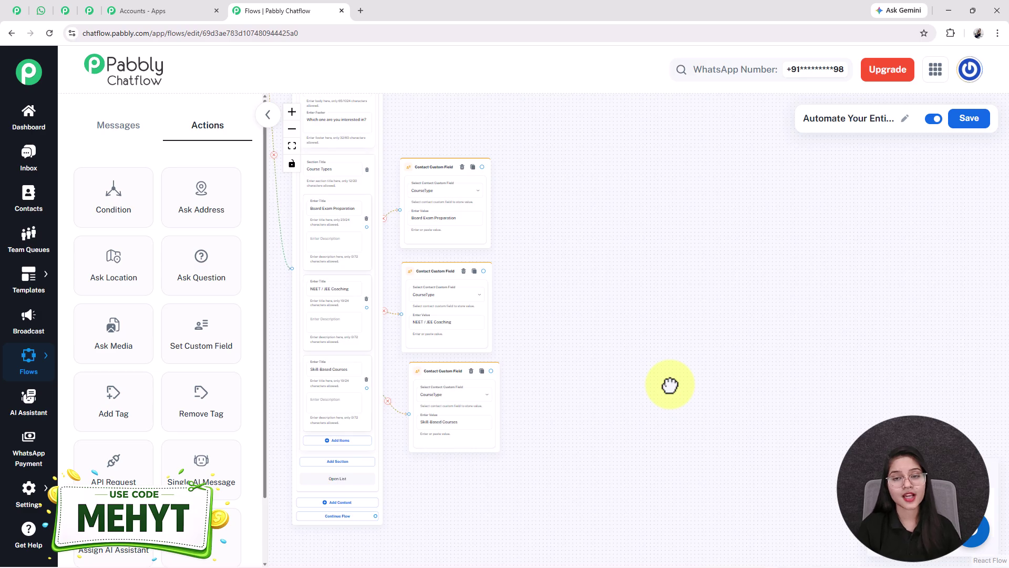
Step: Add a city question saving any-format replies to City, fed by the Board Exam and Skill-Based course nodes
drag(213, 291, 565, 266)
scroll(566, 266, up, 3)
click(561, 281)
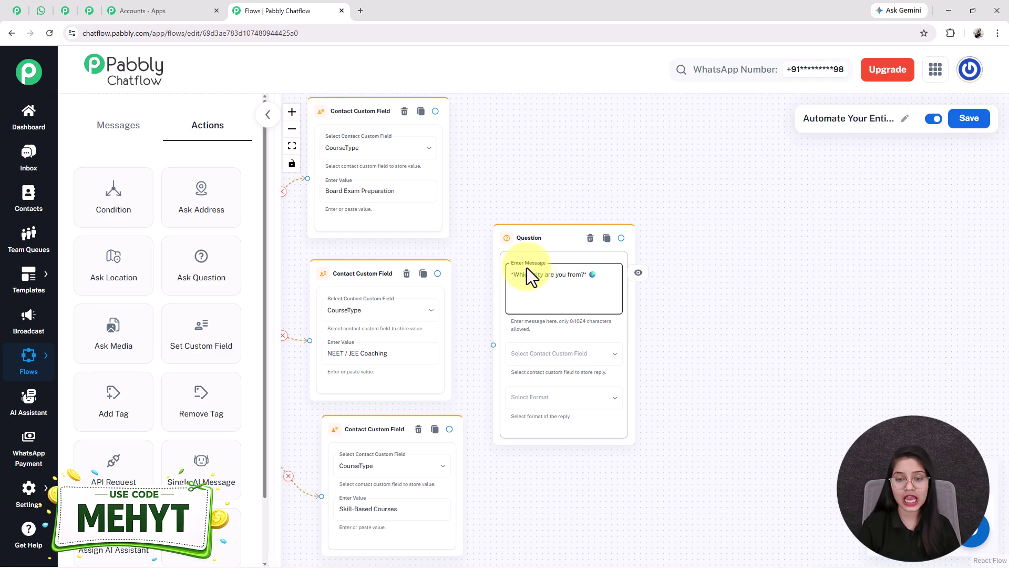
click(544, 357)
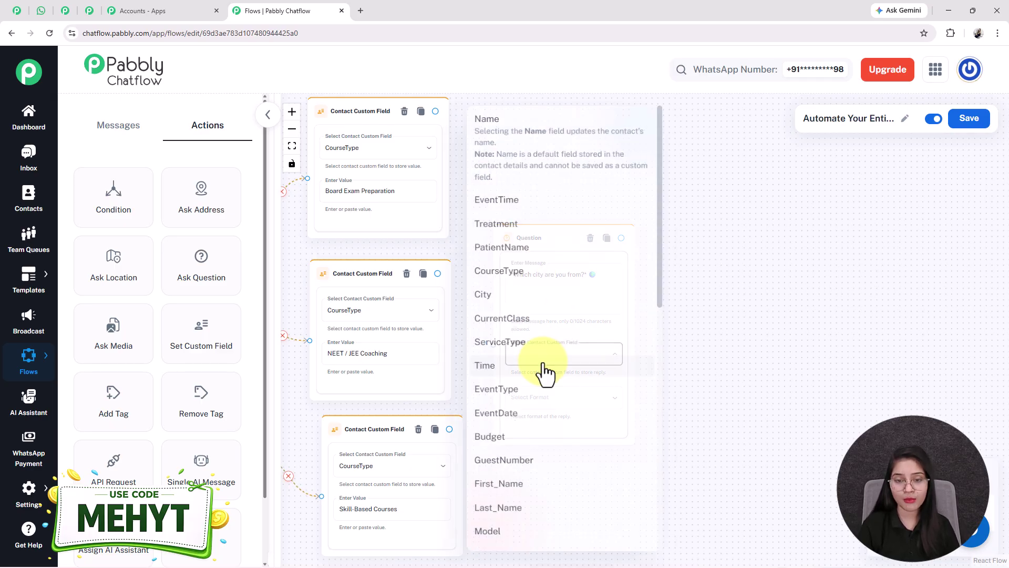
click(503, 294)
click(566, 404)
click(523, 393)
drag(435, 112, 493, 349)
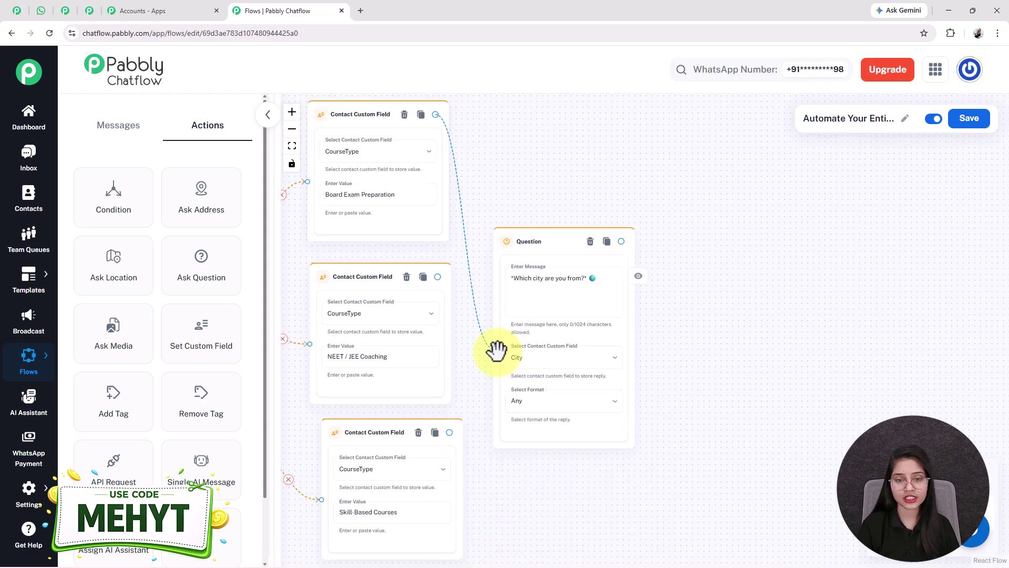
drag(449, 432, 492, 349)
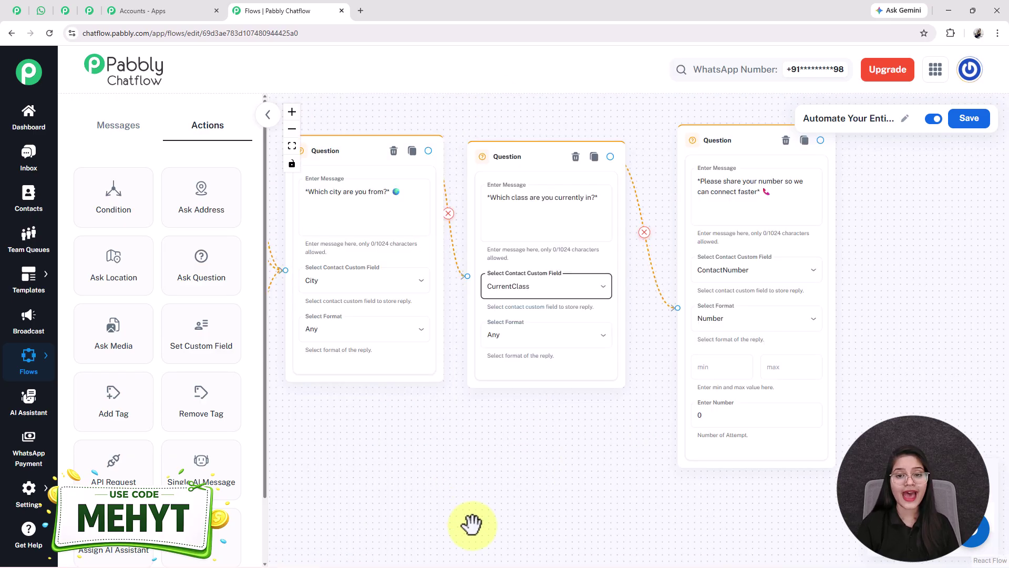
Step: Review the city, class and phone-number question chain, then add a Text Button message after it
drag(521, 485, 448, 508)
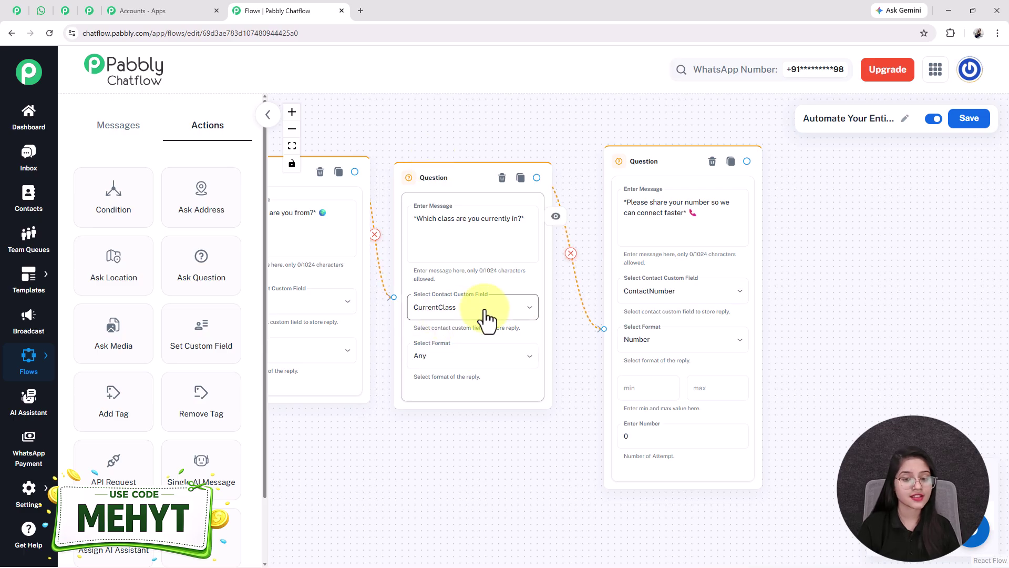
drag(792, 332, 680, 321)
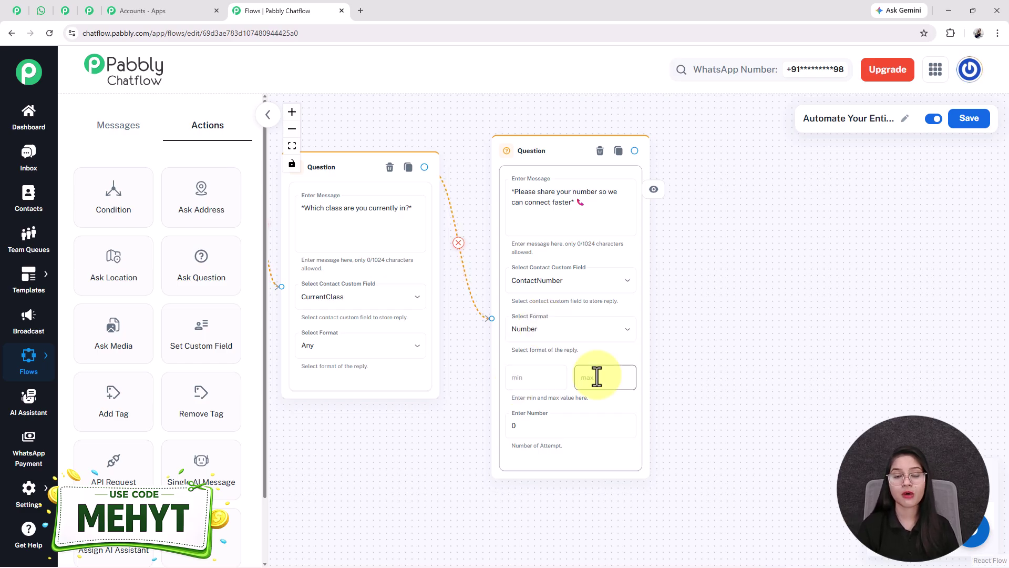
scroll(513, 440, down, 5)
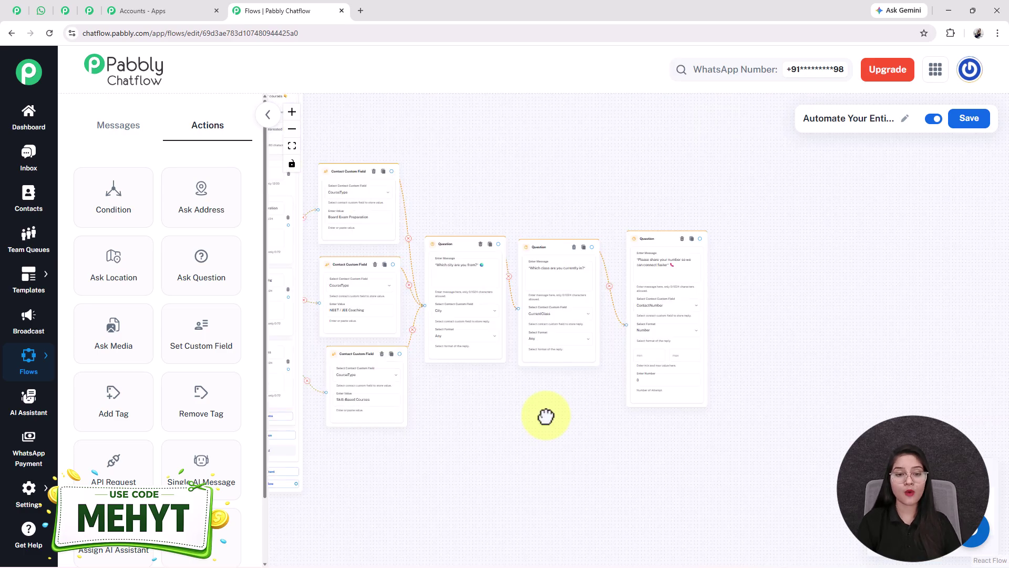
drag(508, 470, 684, 458)
drag(750, 418, 563, 443)
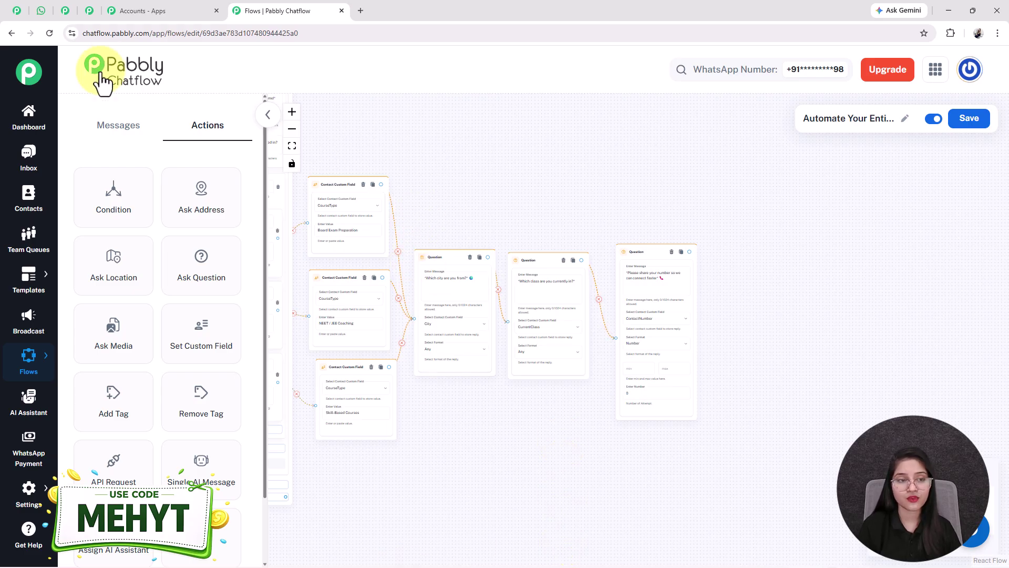
click(118, 129)
drag(108, 198, 657, 300)
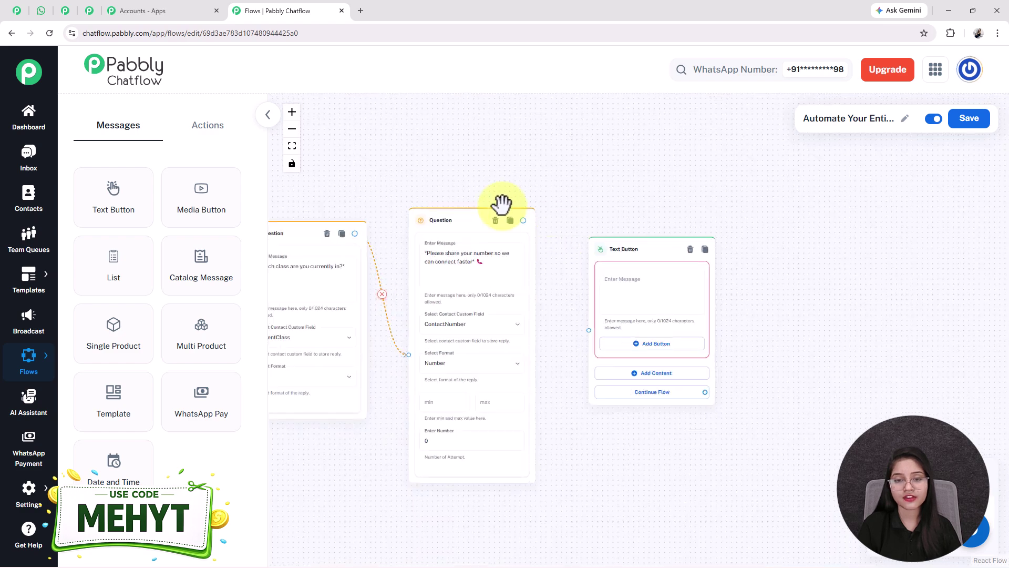
Step: Connect the phone question to the Text Button and paste the personalised confirmation with Free Demo Class link
mouse_move(525, 220)
mouse_down()
mouse_move(595, 307)
mouse_move(588, 331)
mouse_up()
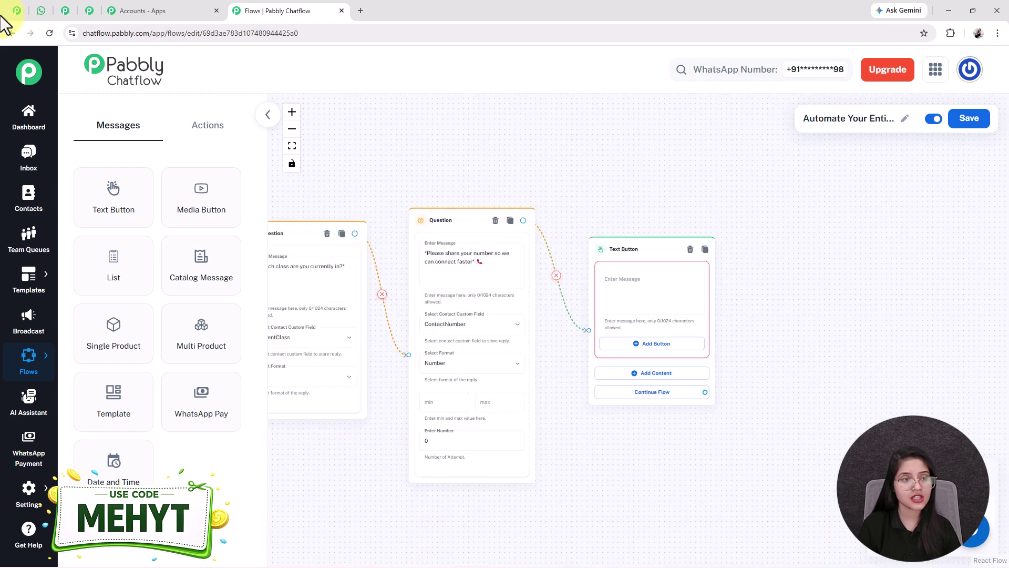
click(675, 294)
key(ctrl+v)
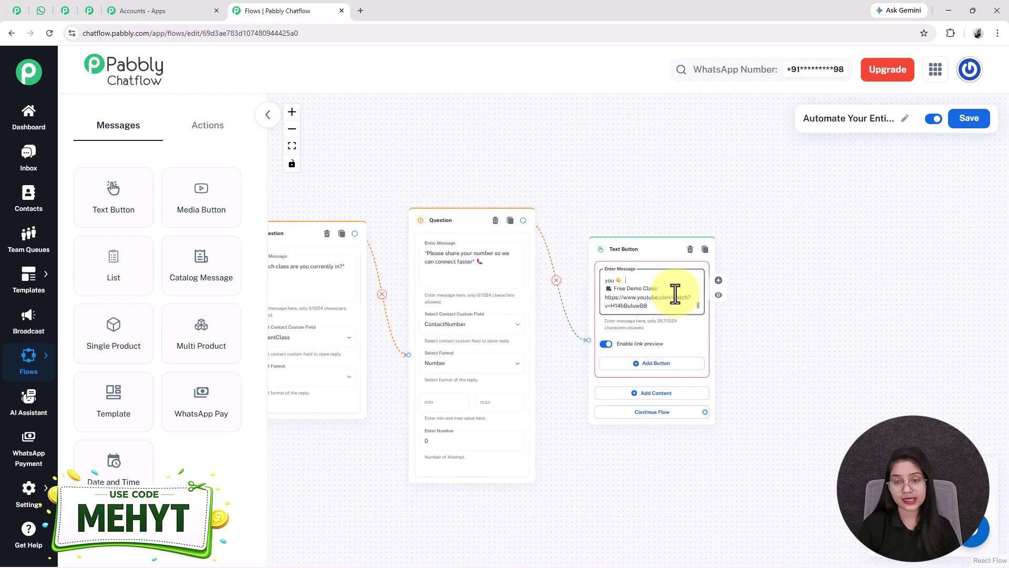
scroll(675, 294, up, 5)
scroll(675, 294, up, 3)
scroll(675, 294, down, 2)
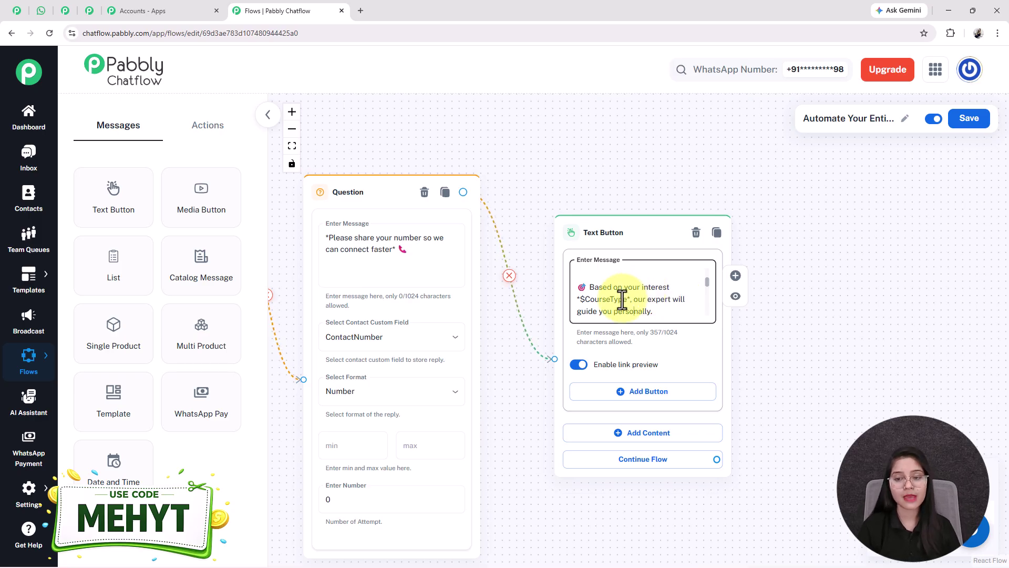
scroll(621, 300, down, 1)
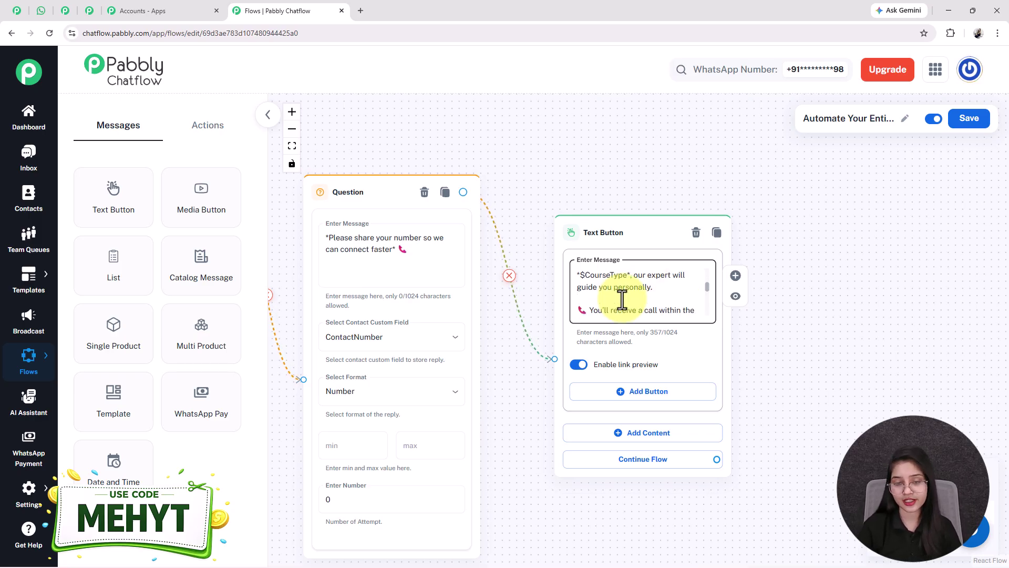
scroll(622, 300, up, 2)
scroll(622, 300, up, 2)
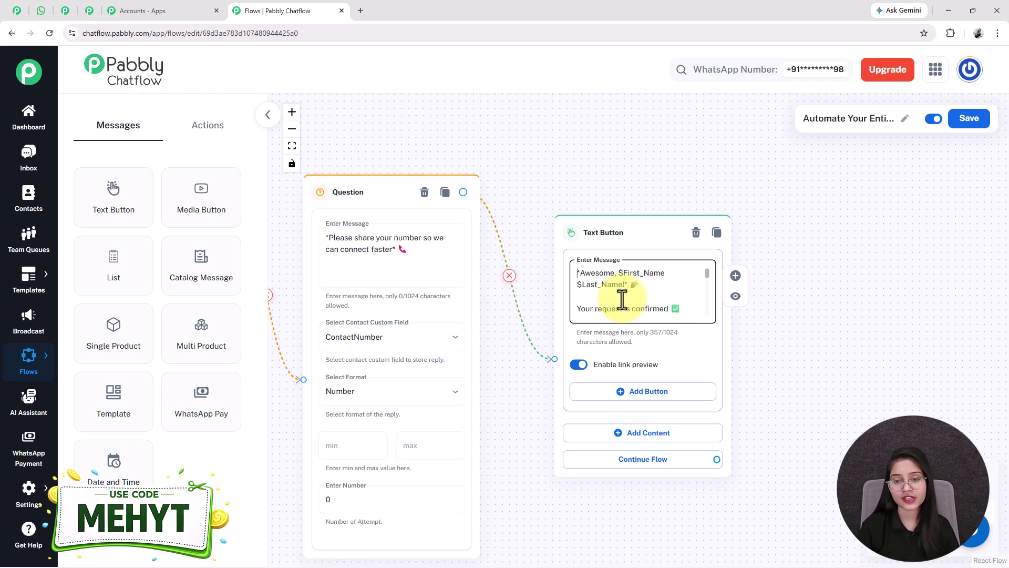
scroll(622, 300, down, 4)
scroll(622, 300, down, 5)
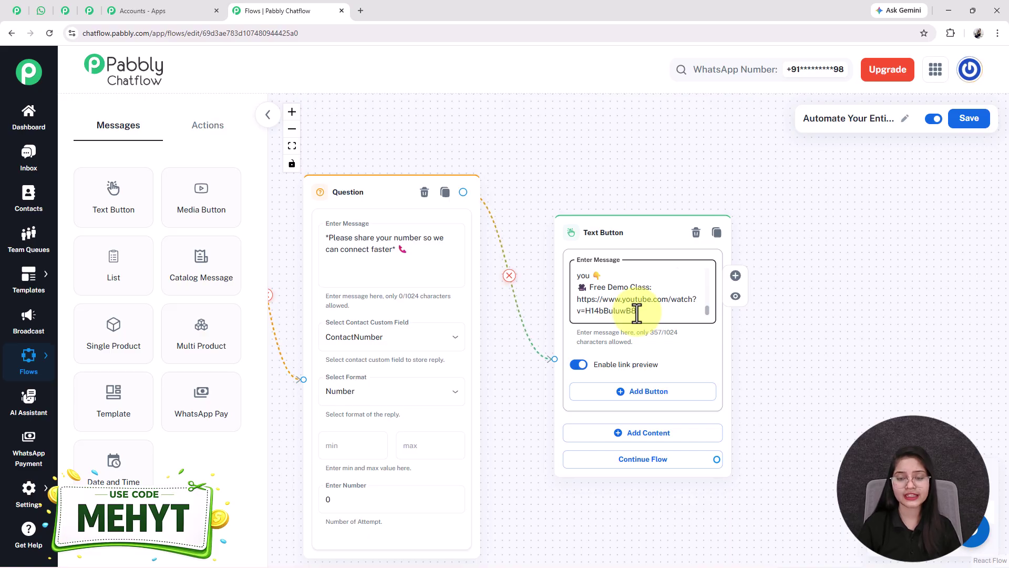
Step: Toggle the message's link preview off and back on
click(585, 365)
click(579, 364)
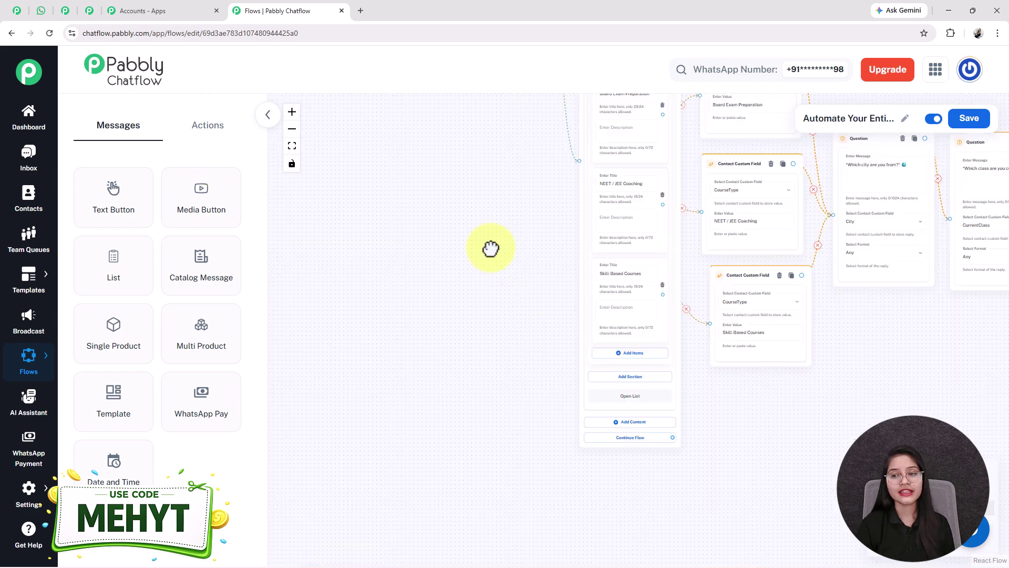
drag(491, 248, 622, 345)
Step: Link View Courses to a new Text Button holding the pasted course list, fit the view and save
scroll(579, 352, up, 5)
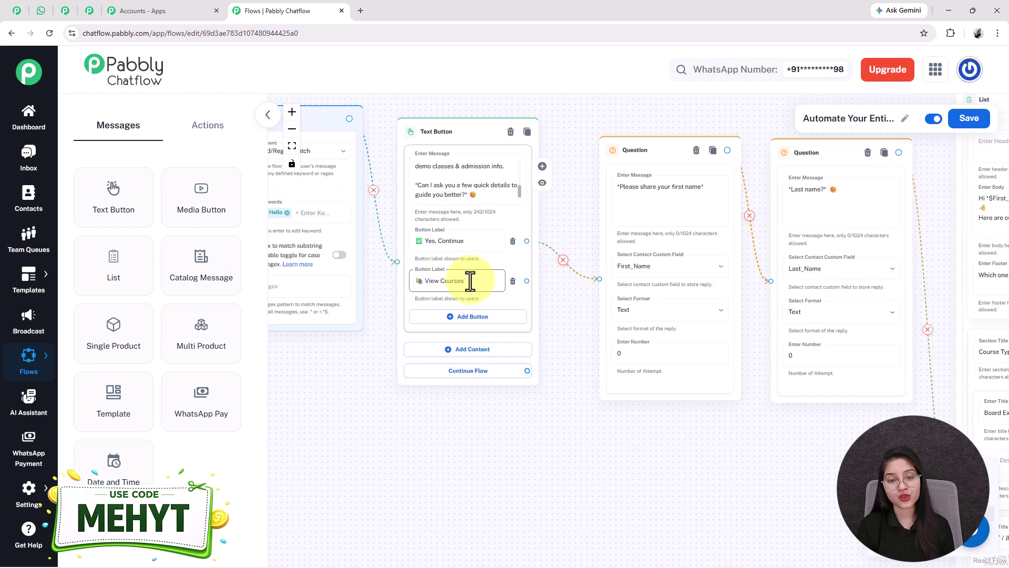
scroll(469, 279, down, 2)
drag(520, 452, 472, 427)
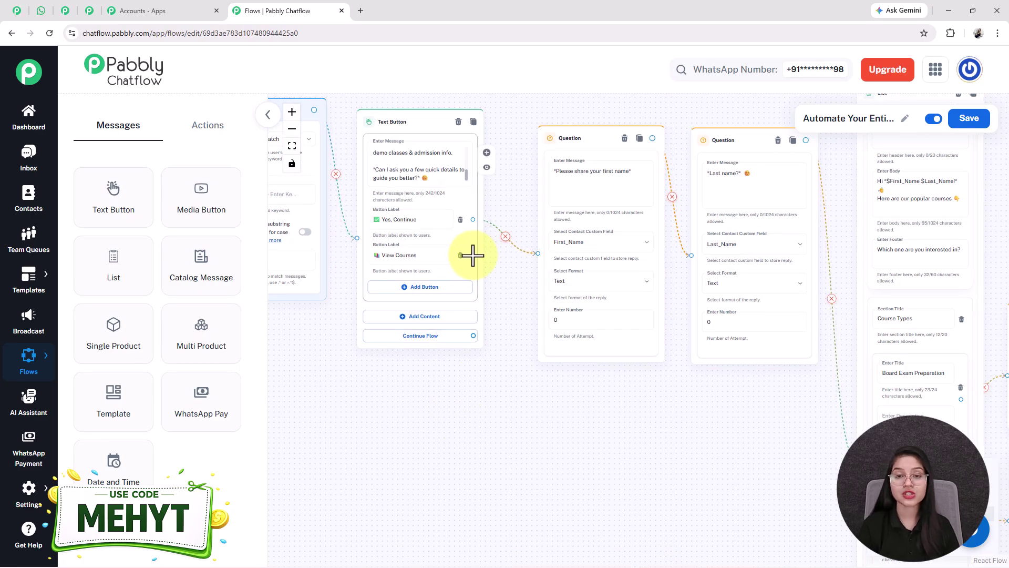
drag(473, 255, 523, 436)
click(541, 454)
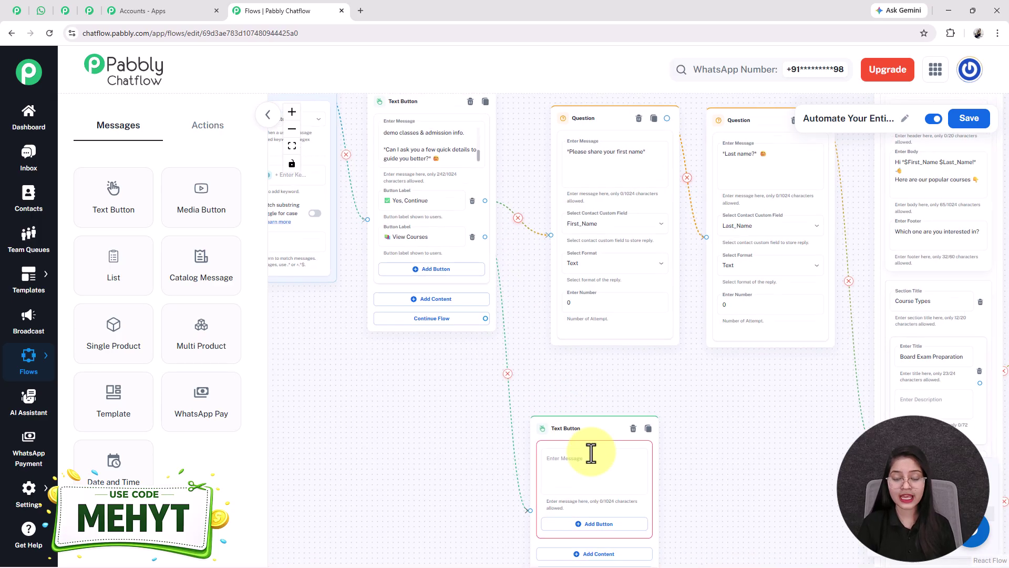
click(651, 315)
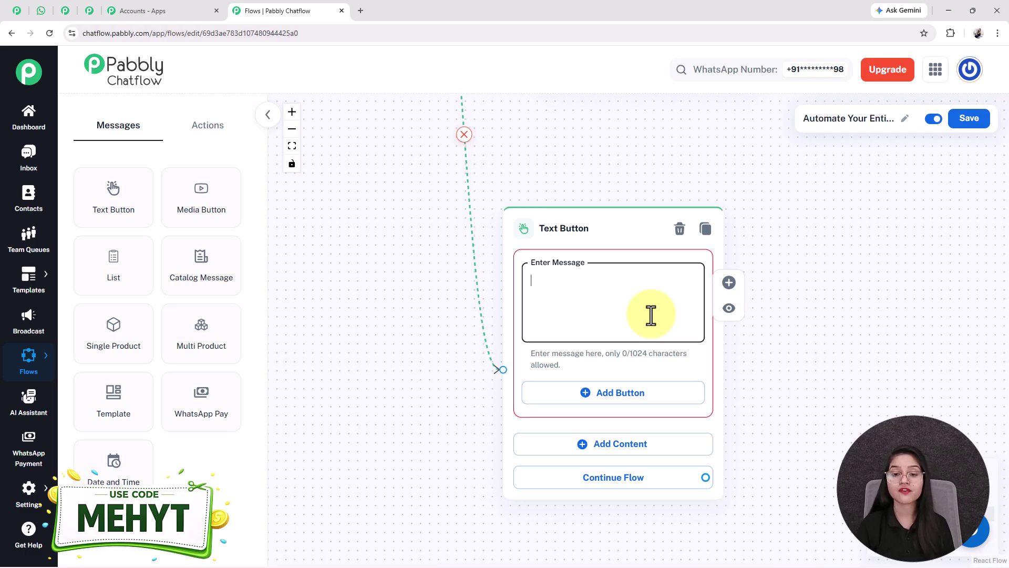
key(ctrl+v)
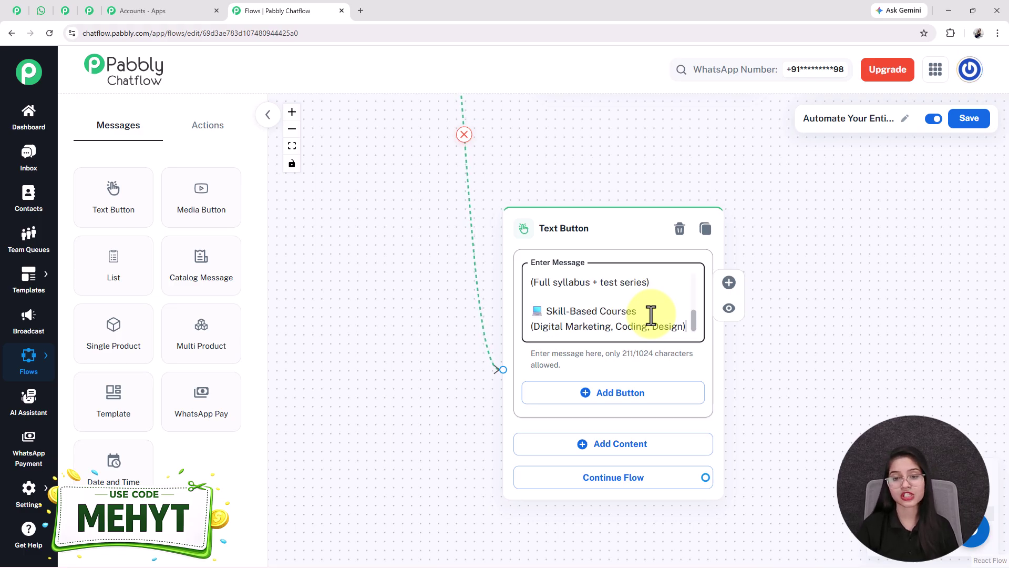
click(288, 146)
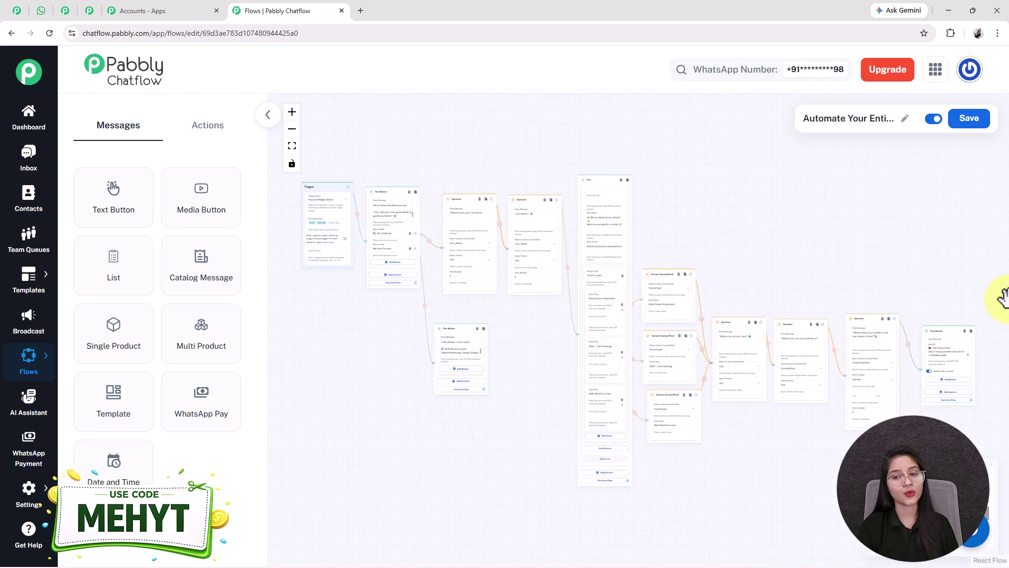
click(974, 123)
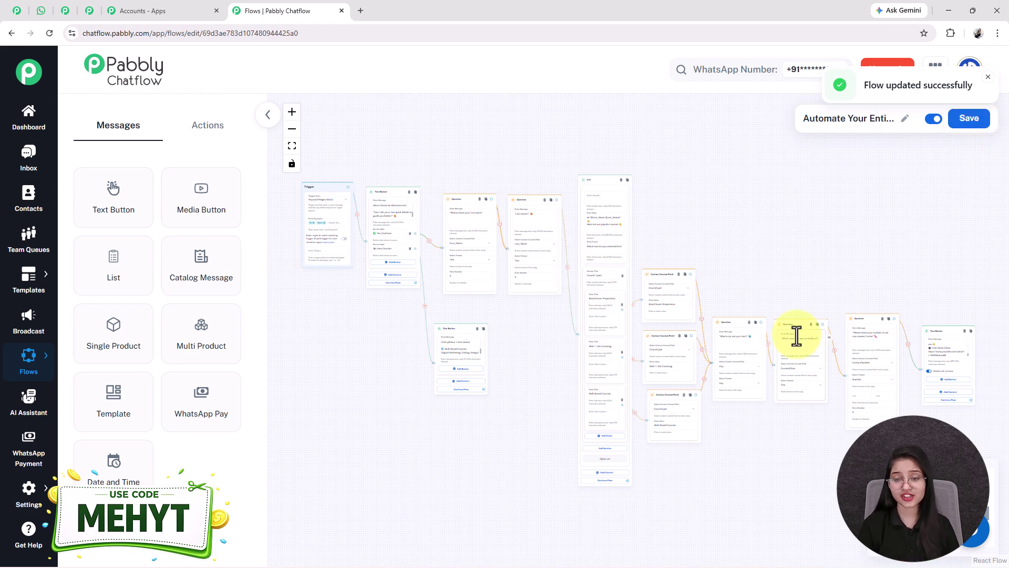
click(41, 11)
scroll(533, 331, up, 15)
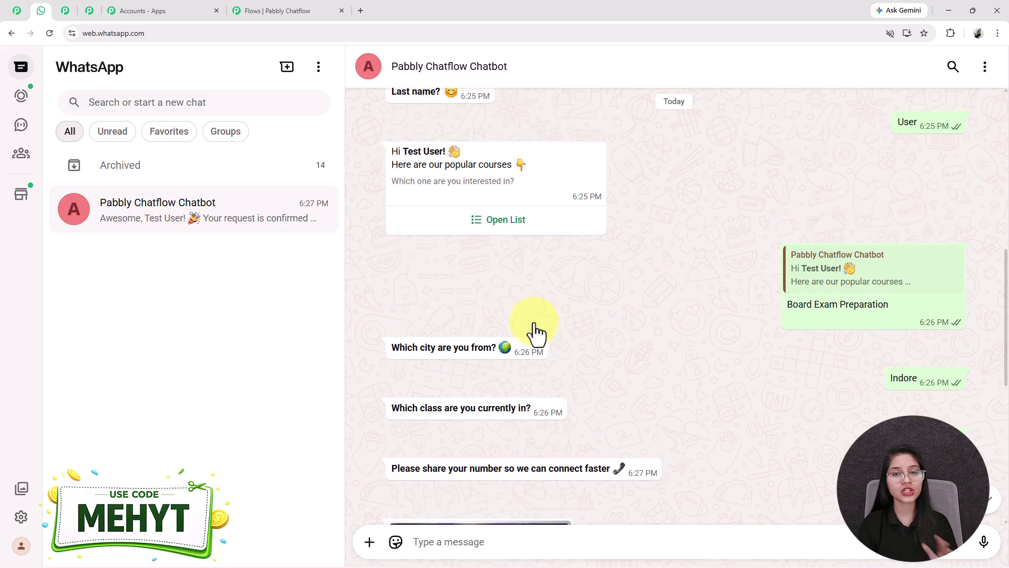
scroll(536, 332, up, 4)
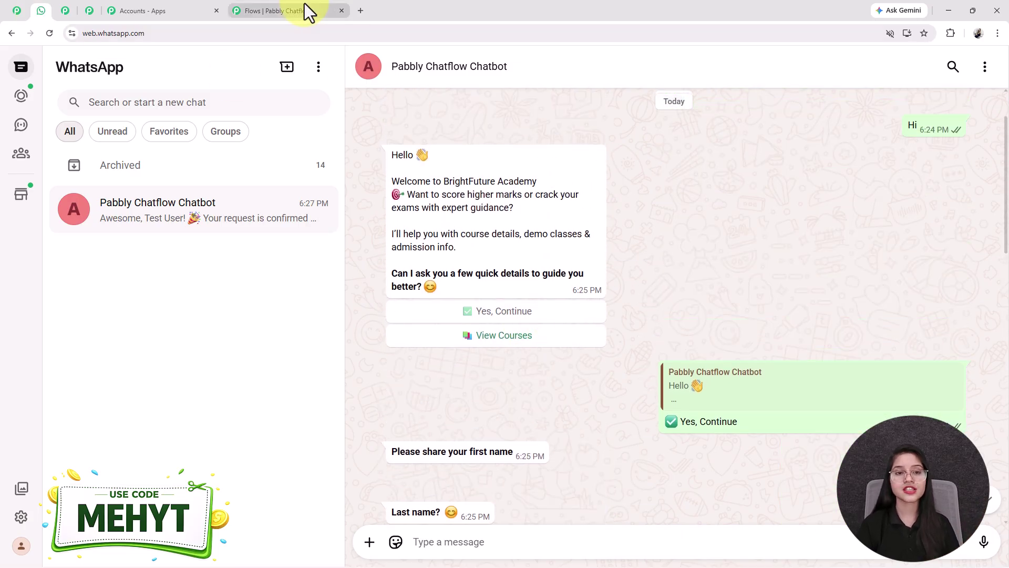
click(305, 11)
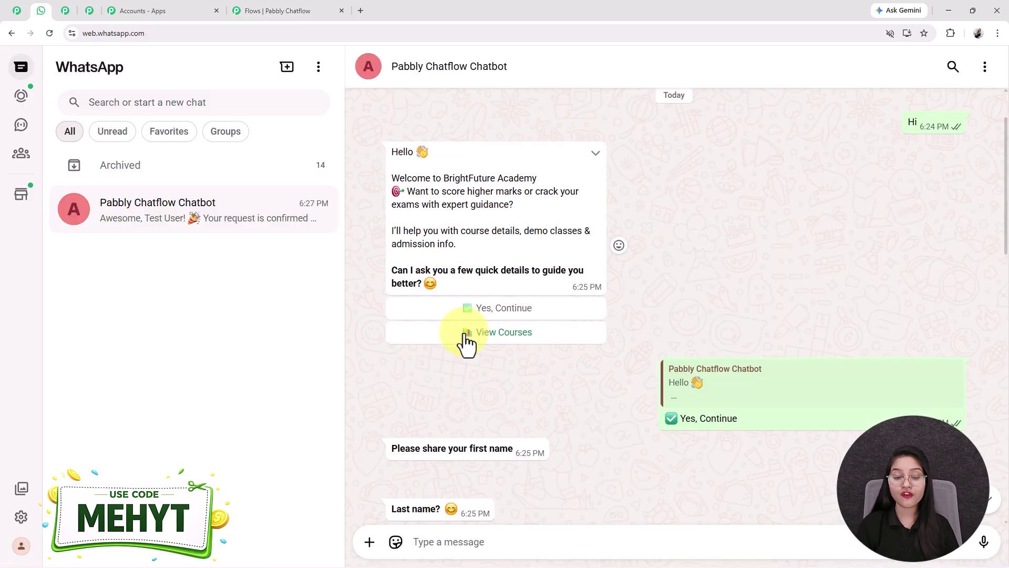
scroll(465, 333, down, 6)
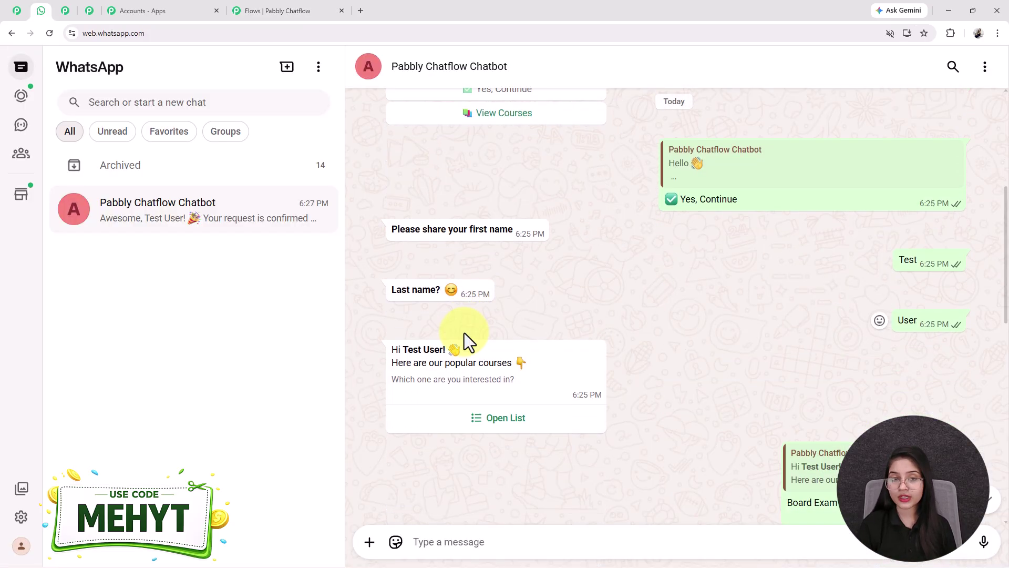
scroll(464, 333, up, 3)
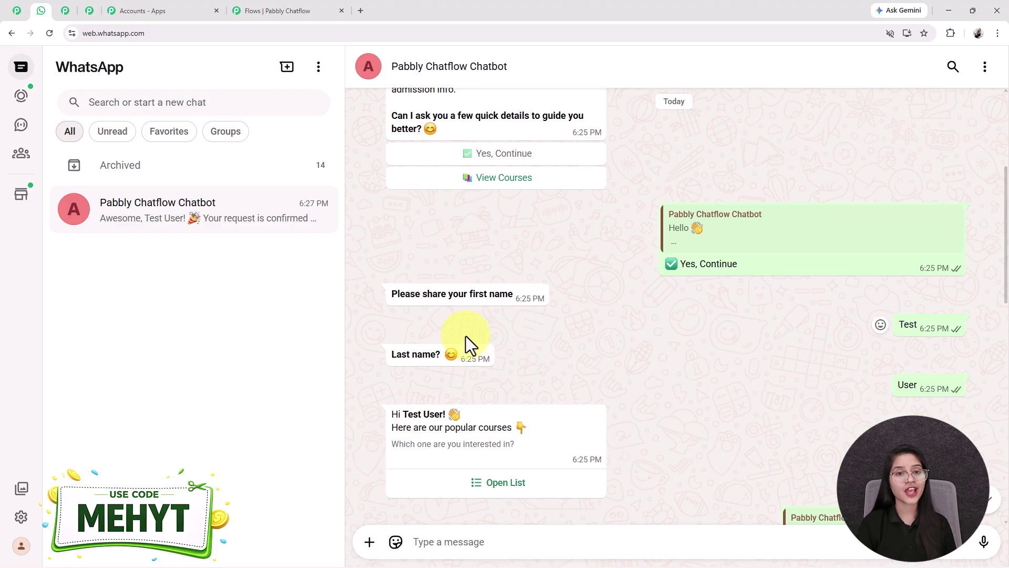
click(275, 3)
Step: Slot an API Request step between the phone question and confirmation, then open the Pabbly Connect Salesforce workflow
drag(755, 464, 471, 405)
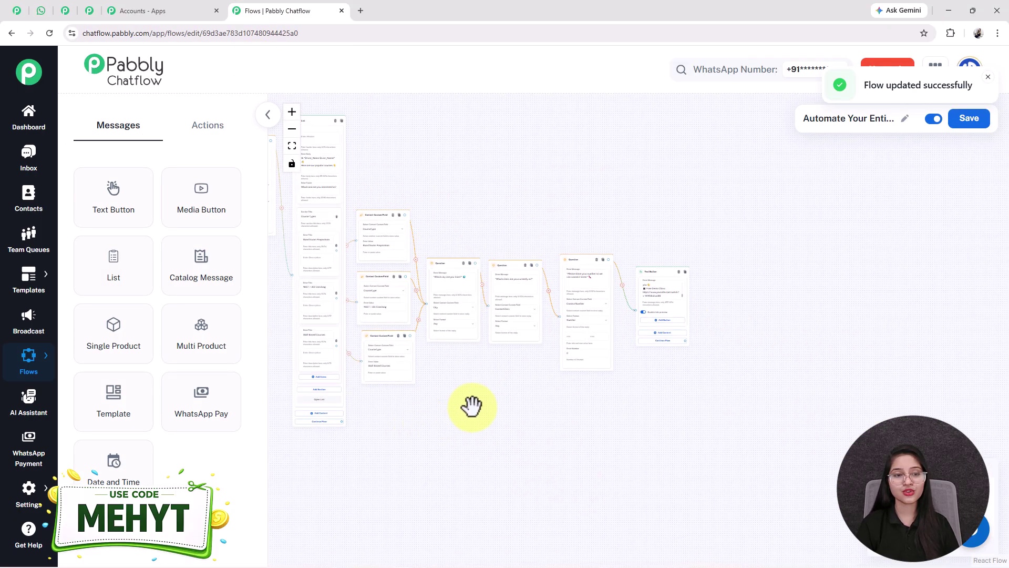
scroll(471, 405, up, 5)
click(216, 125)
drag(135, 462, 513, 328)
drag(847, 181, 705, 276)
drag(286, 383, 559, 252)
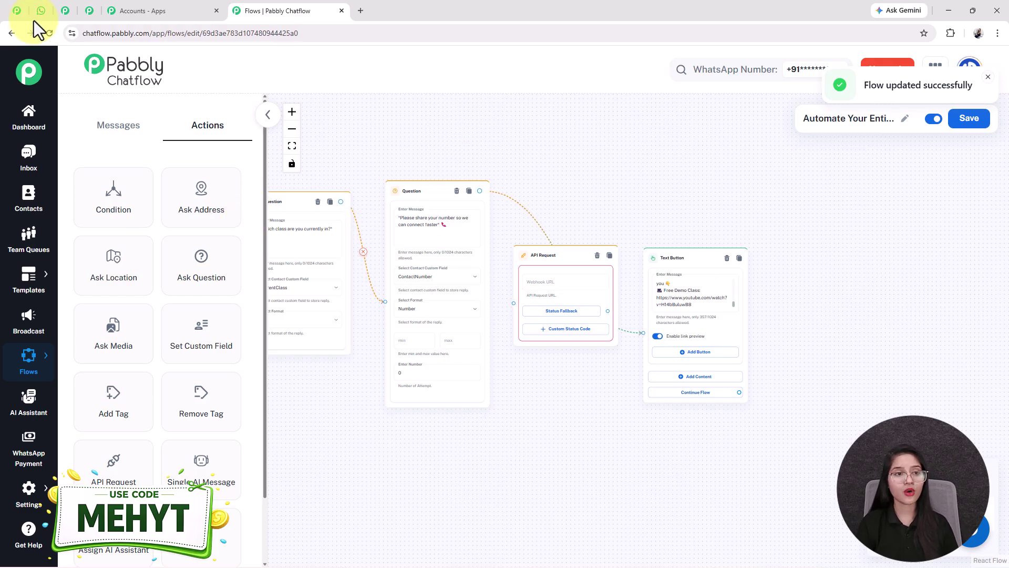
click(85, 16)
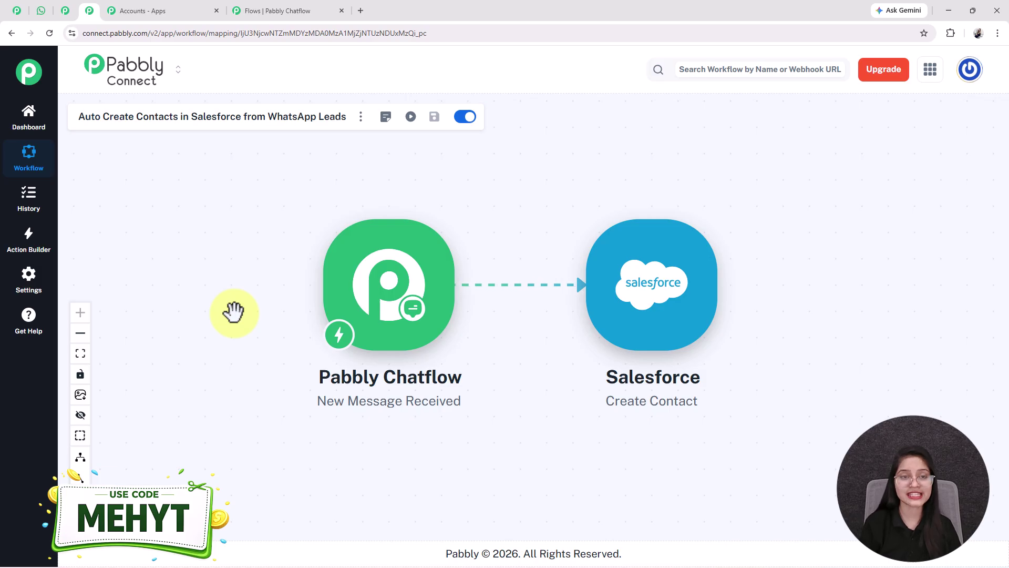
Step: Delete the API Request node and reconnect the phone question directly to the confirmation message
click(279, 10)
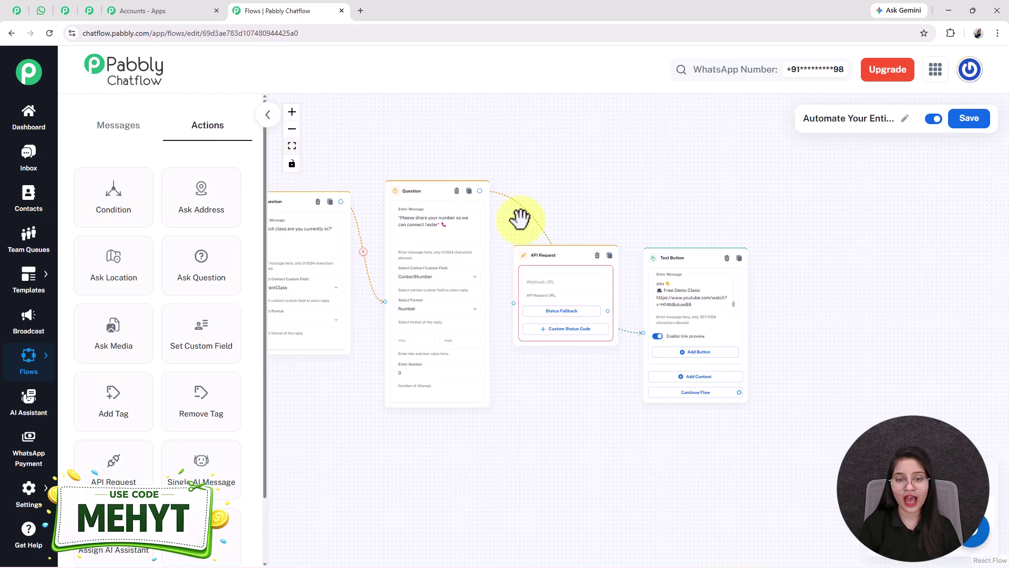
click(597, 255)
drag(683, 257, 598, 248)
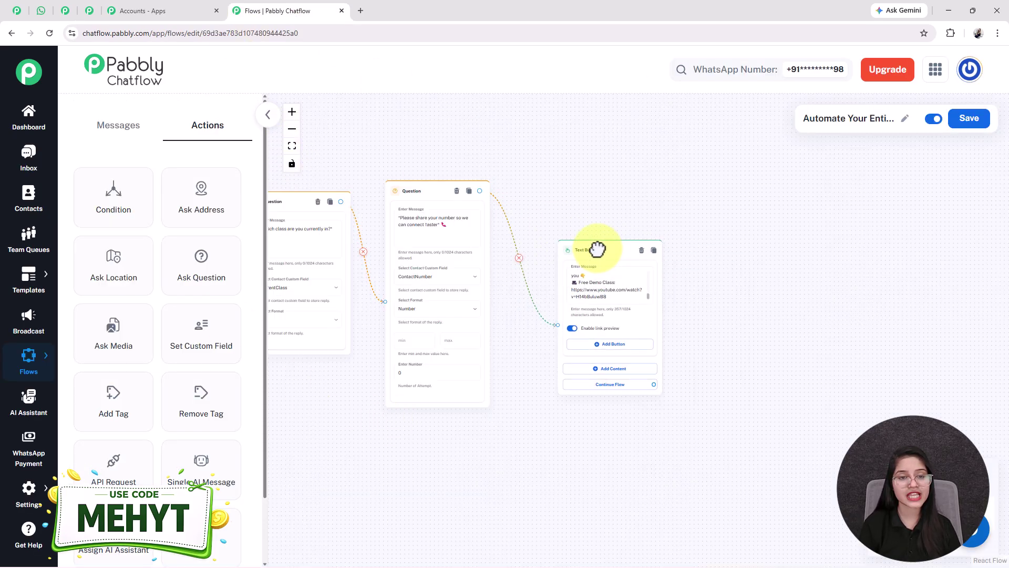
click(292, 146)
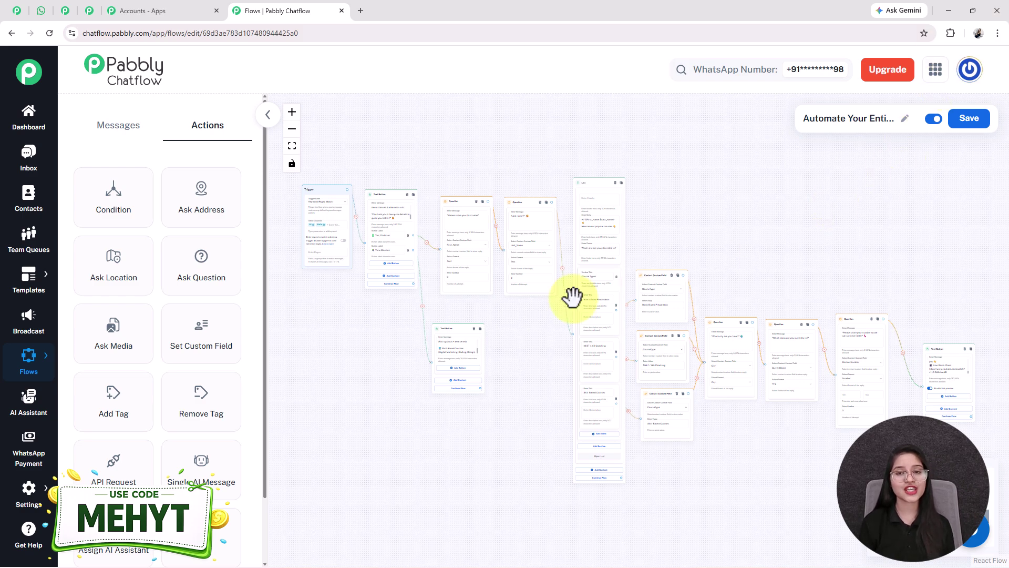
Step: Check the WhatsApp Web test chat showing the 'Board Exam Preparation' confirmation
click(41, 15)
scroll(405, 332, up, 3)
scroll(405, 331, down, 15)
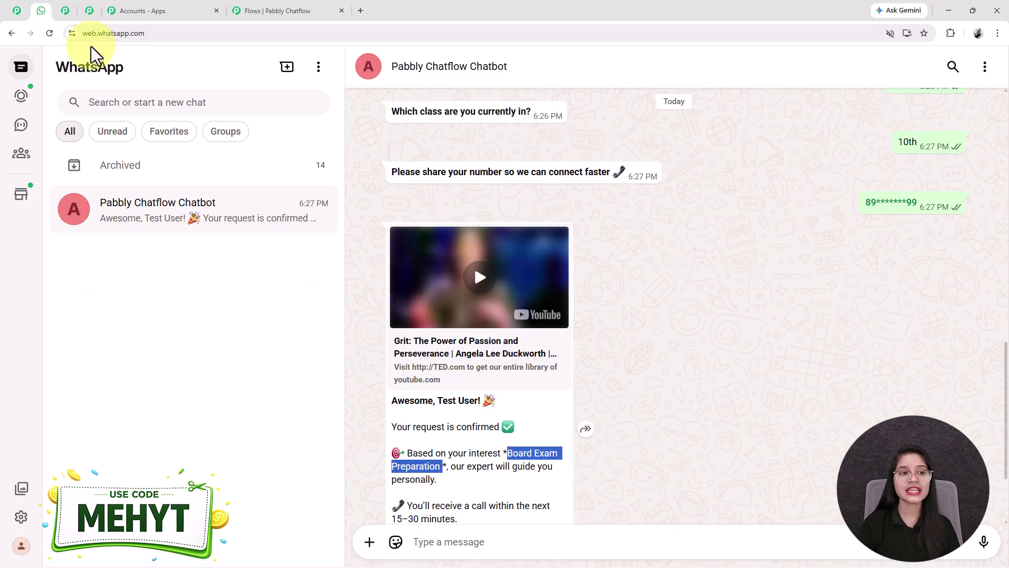
Step: Switch to the pabbly.com/chatflow page advertising the one-time-price offer
click(67, 14)
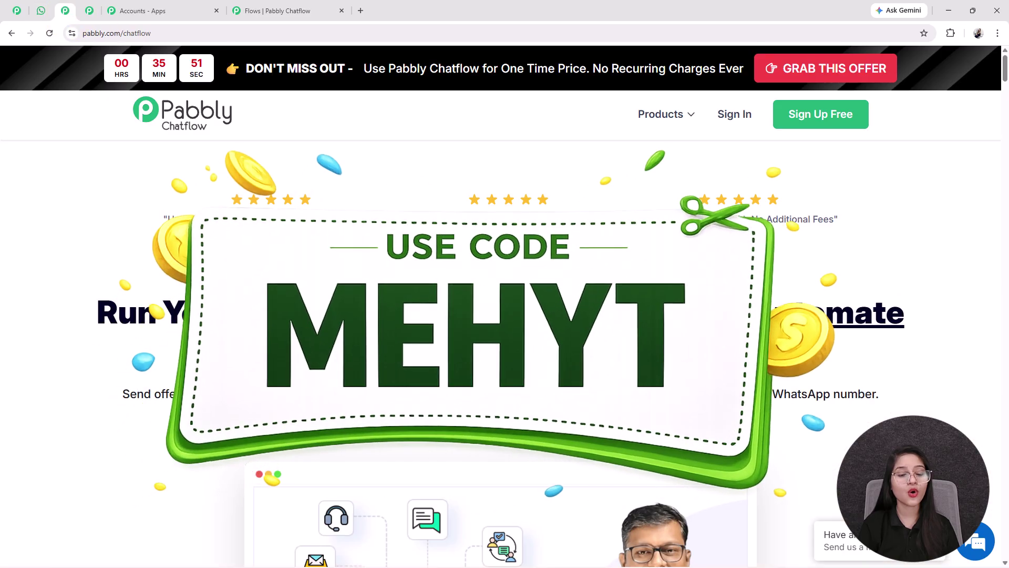